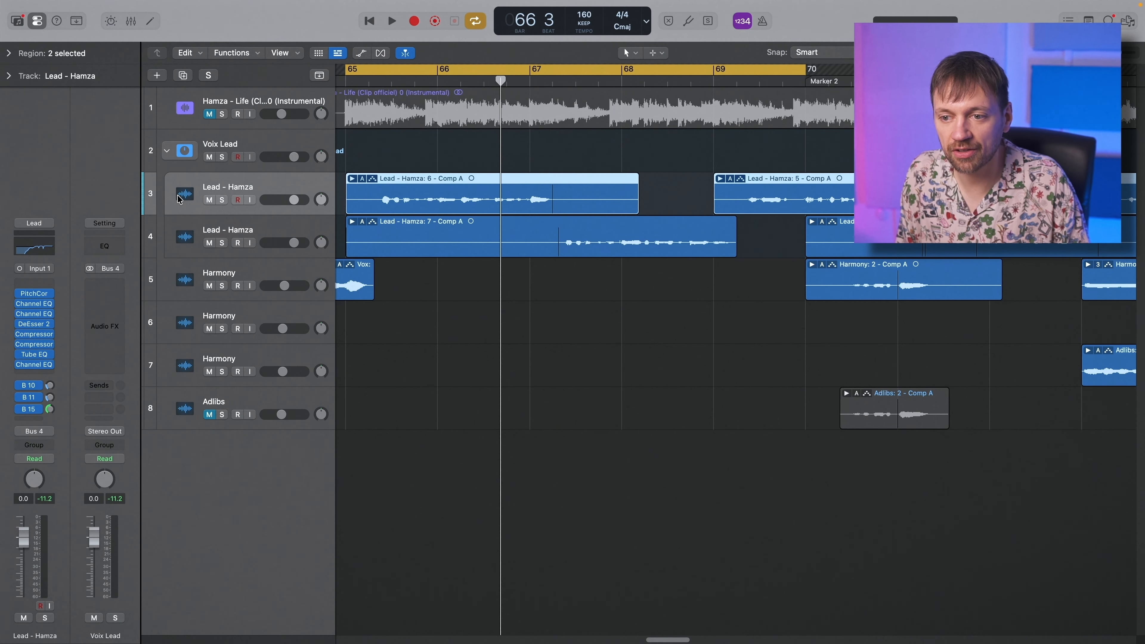
# Step: Examine the track stack type options for the two lead vocal tracks, and collapse and re-expand the Voix Lead stack
pyautogui.click(180, 248)
pyautogui.click(186, 203)
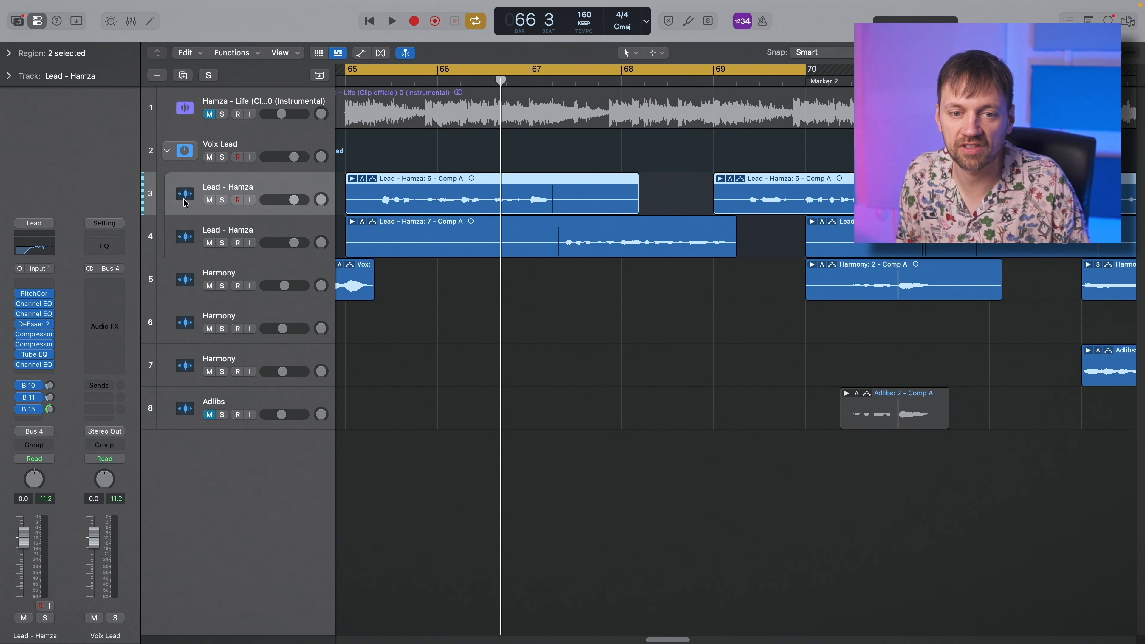
pyautogui.keyDown('shift'); pyautogui.click(187, 241); pyautogui.keyUp('shift')
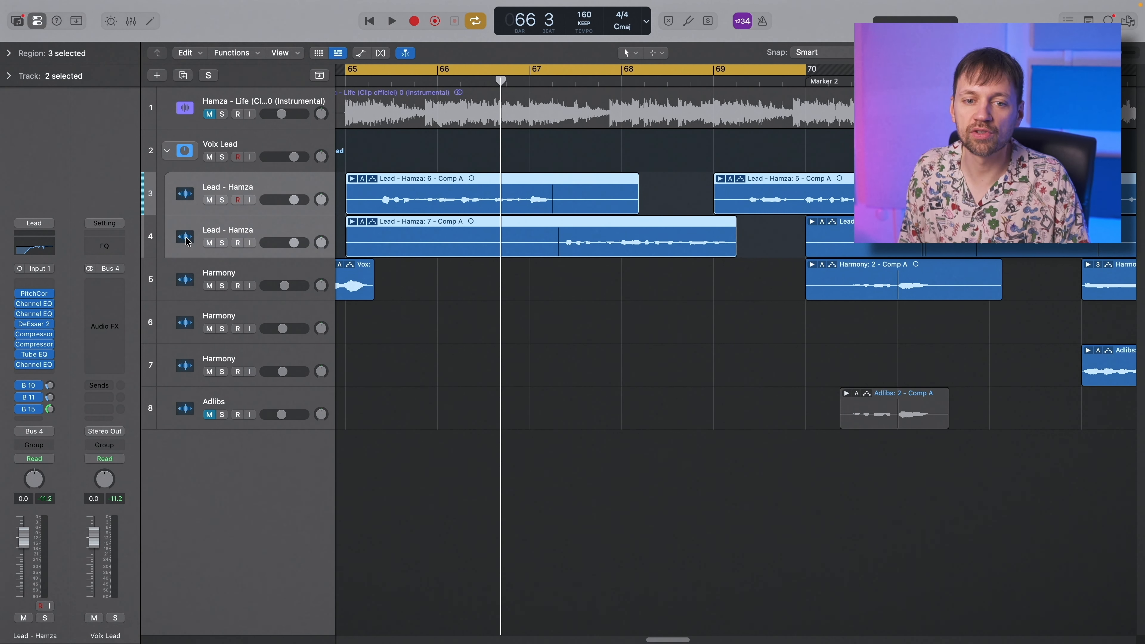
pyautogui.rightClick(274, 187)
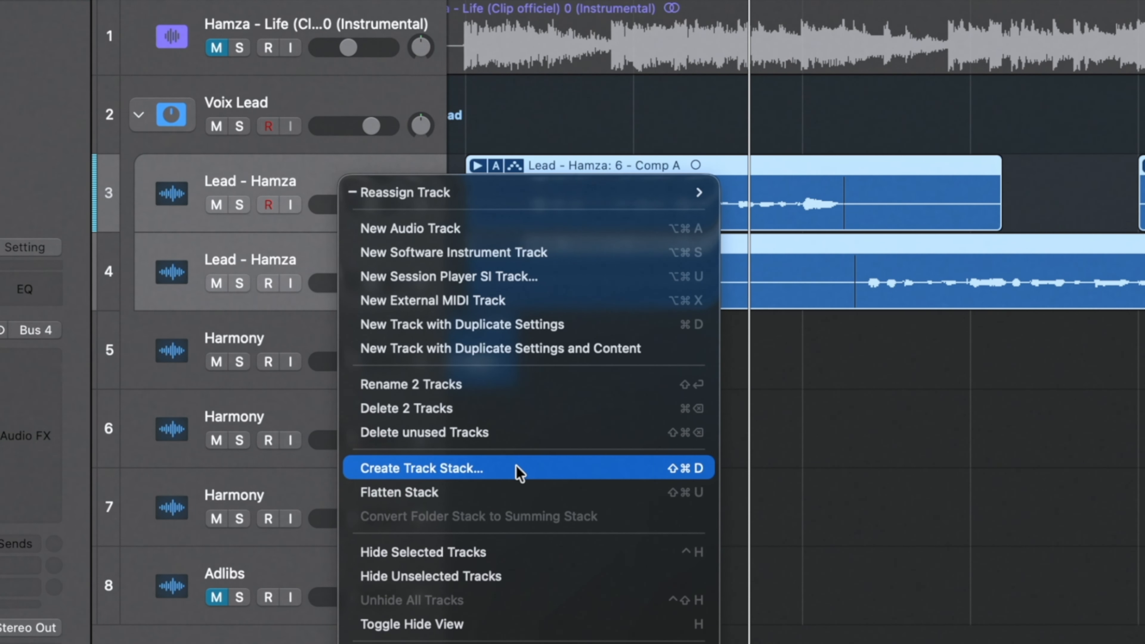
pyautogui.click(517, 469)
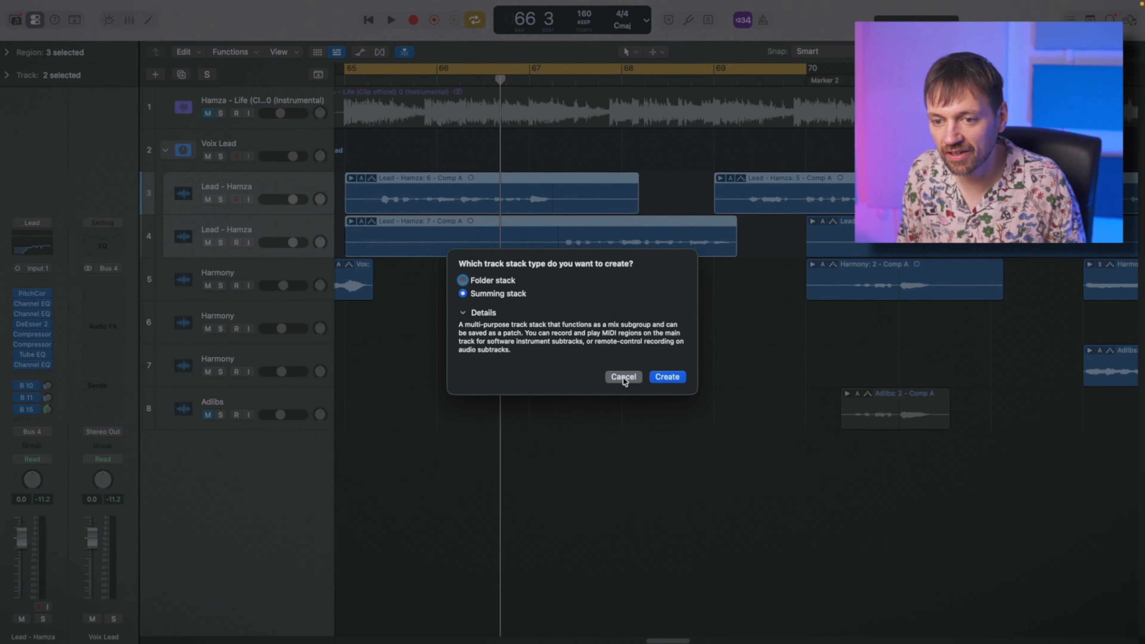
pyautogui.click(623, 377)
pyautogui.click(165, 150)
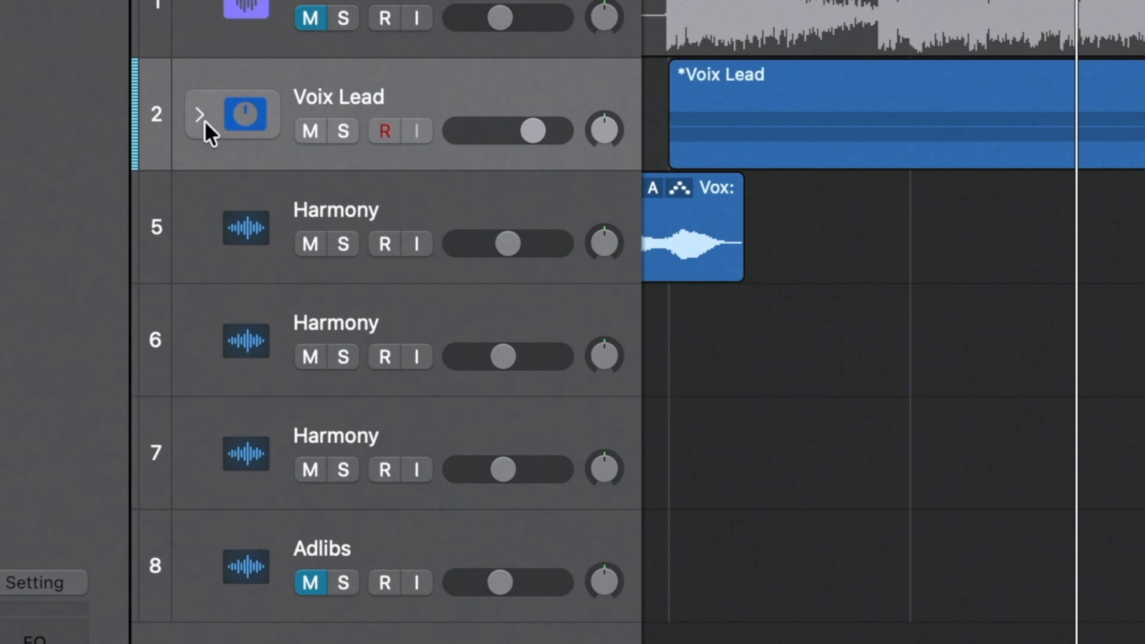
pyautogui.click(200, 116)
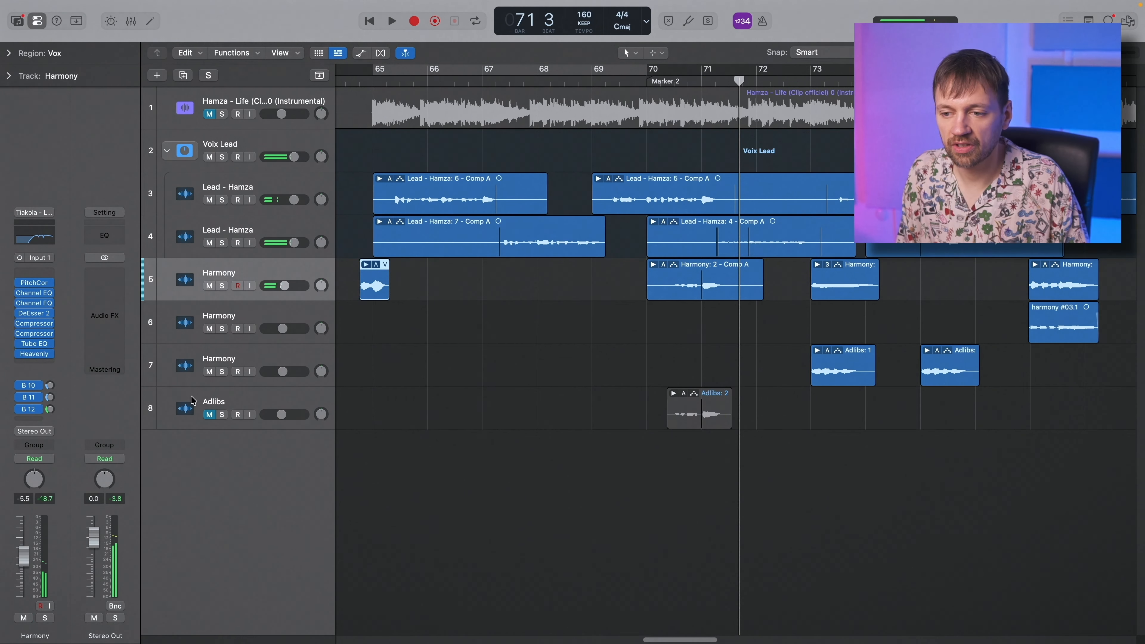
# Step: Solo the Adlibs track to listen to it from bar 70, and restore its muted state
pyautogui.click(193, 401)
pyautogui.hotkey('ctrl', 's')
pyautogui.click(672, 81)
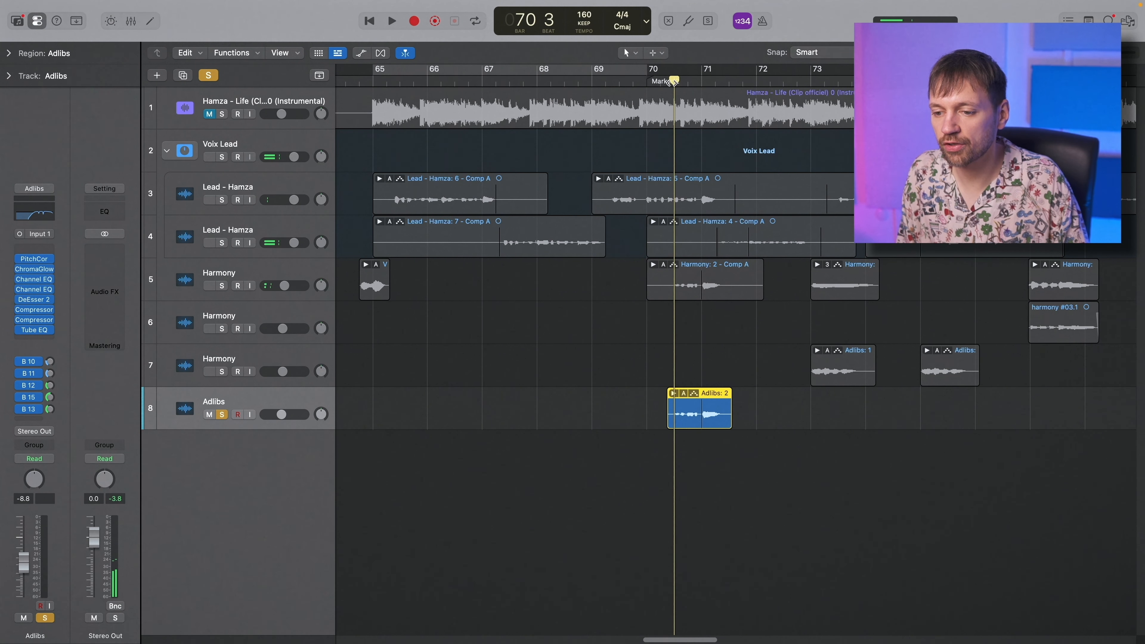
pyautogui.press('space')
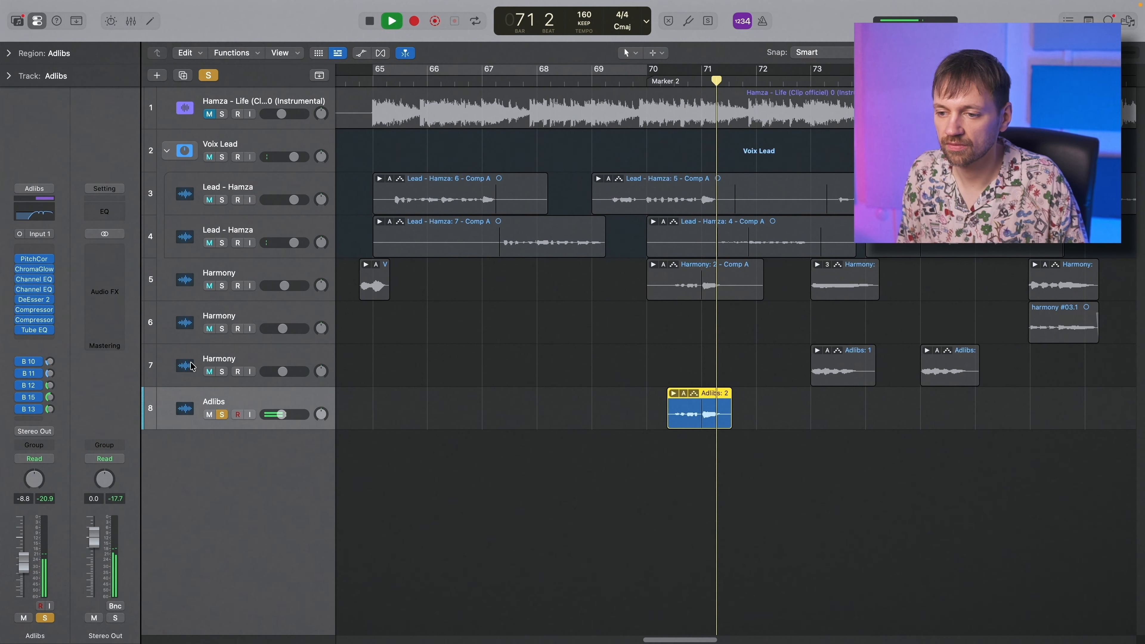
pyautogui.hotkey('ctrl', 's')
pyautogui.hotkey('ctrl', 'm')
# Step: Solo the Harmony track 7 and play it from about bar 73
pyautogui.click(208, 366)
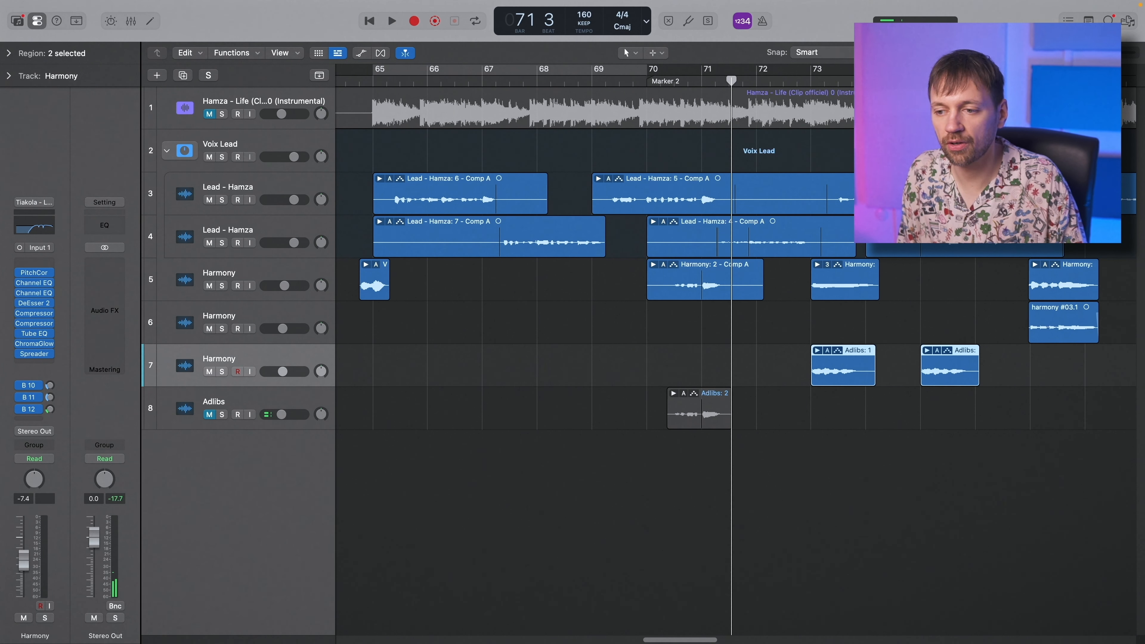
pyautogui.click(806, 84)
pyautogui.press('s')
pyautogui.press('space')
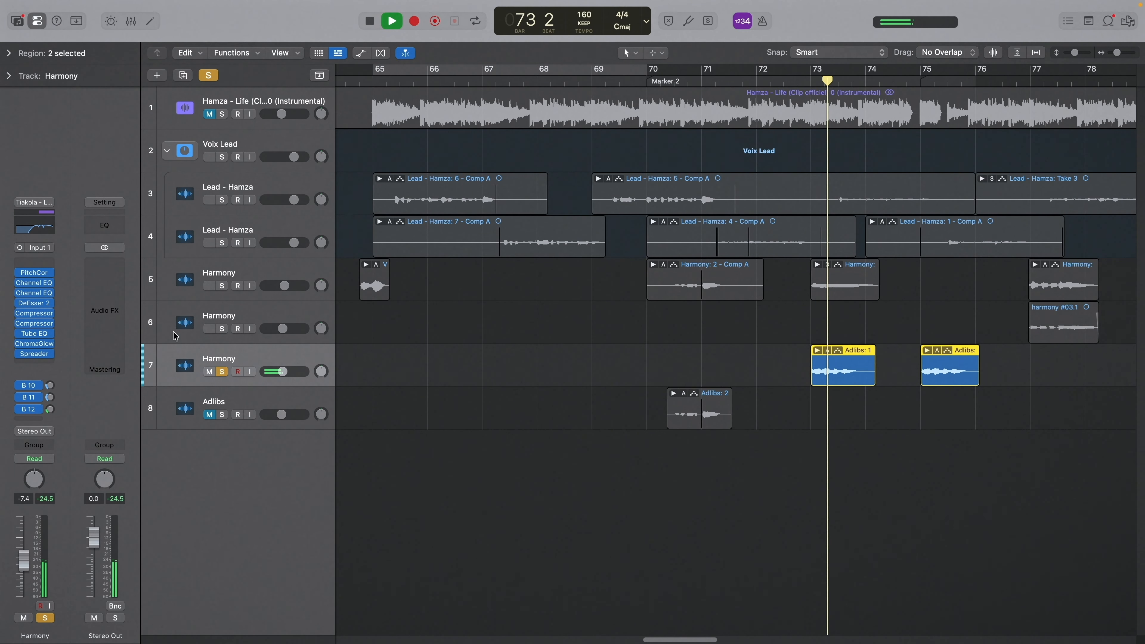
# Step: Listen to Harmony track 6 soloed, stop playback, and unsolo both Harmony tracks
pyautogui.click(179, 332)
pyautogui.click(222, 328)
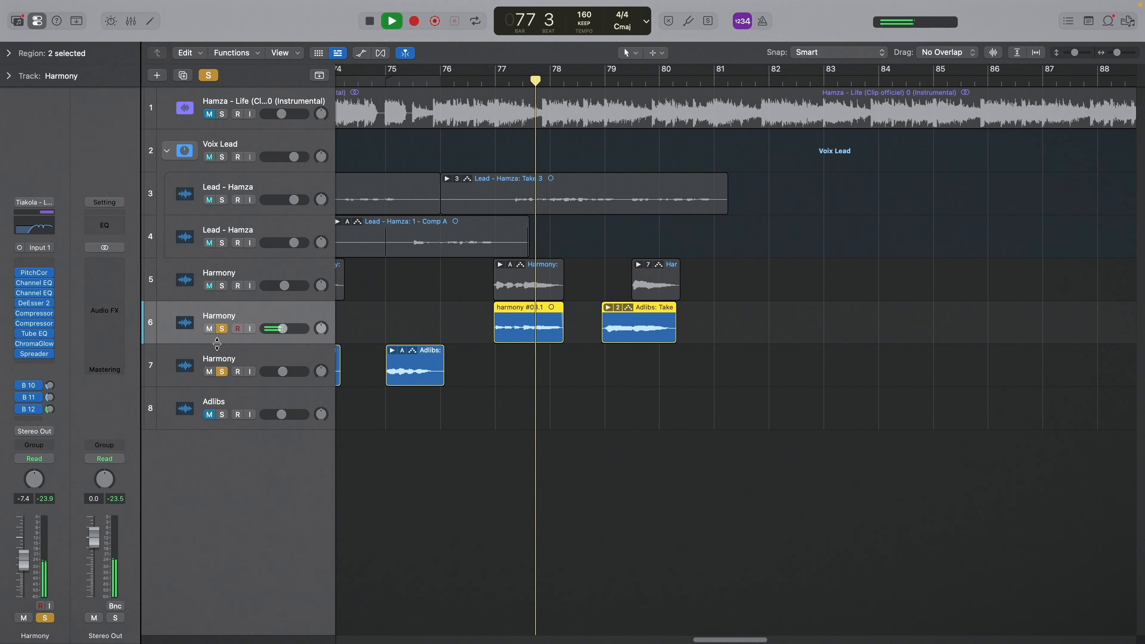
pyautogui.press('space')
pyautogui.click(225, 330)
pyautogui.click(224, 370)
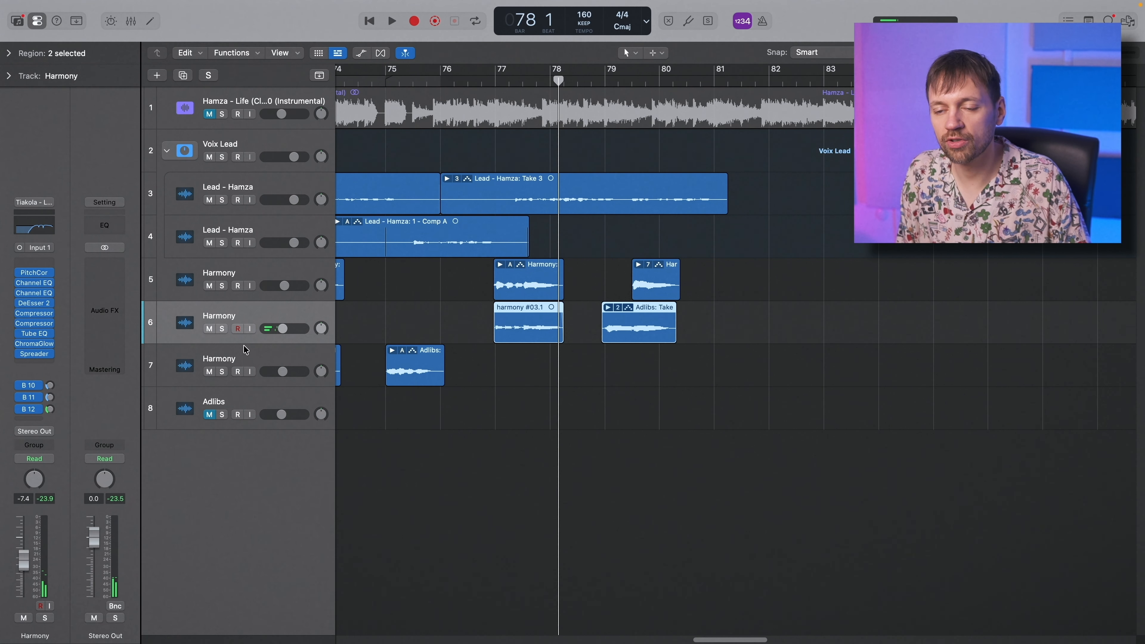
# Step: Play back the soloed Voix Lead stack with the instrumental over a cycle range starting at bar 65
pyautogui.hscroll(-10, 485, 456)
pyautogui.moveTo(358, 67); pyautogui.dragTo(604, 69)
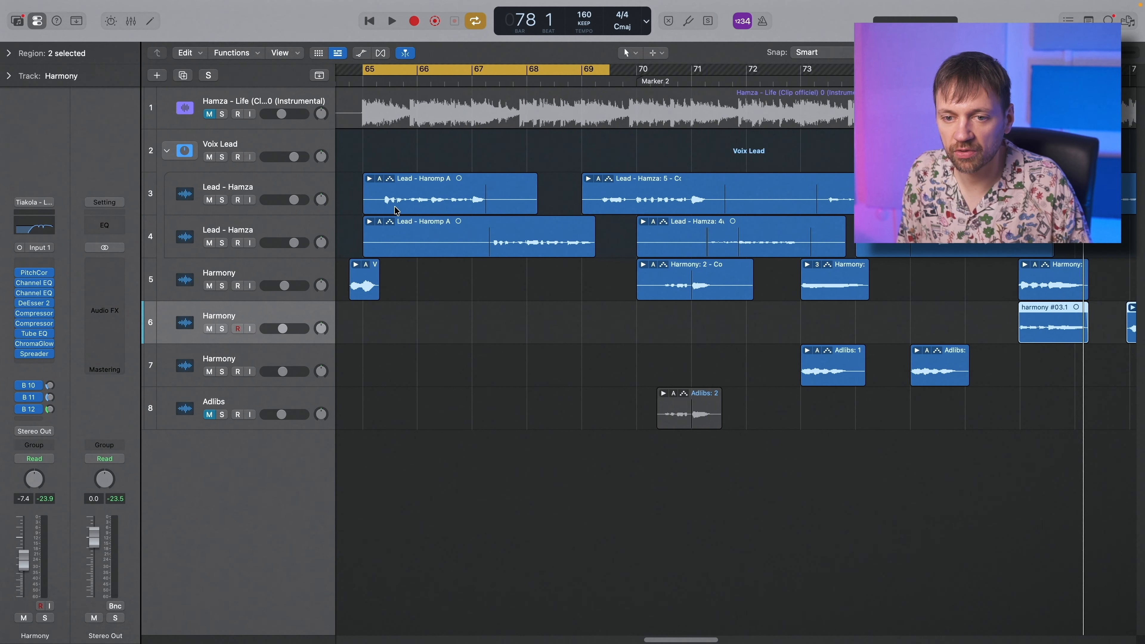
pyautogui.click(221, 156)
pyautogui.press('space')
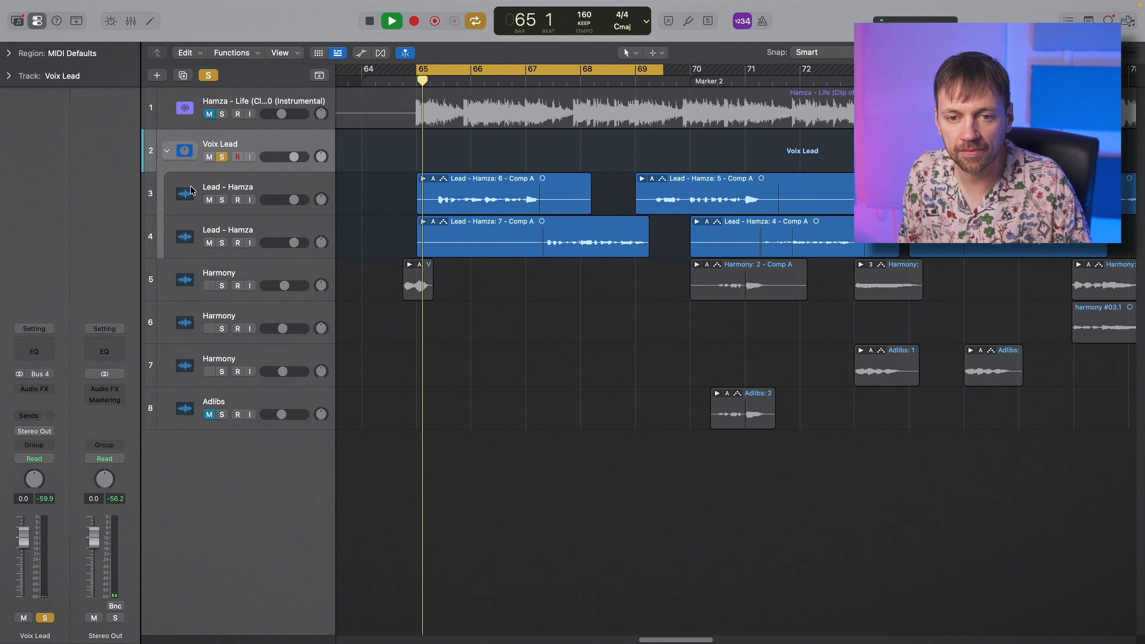
pyautogui.click(193, 190)
pyautogui.click(172, 253)
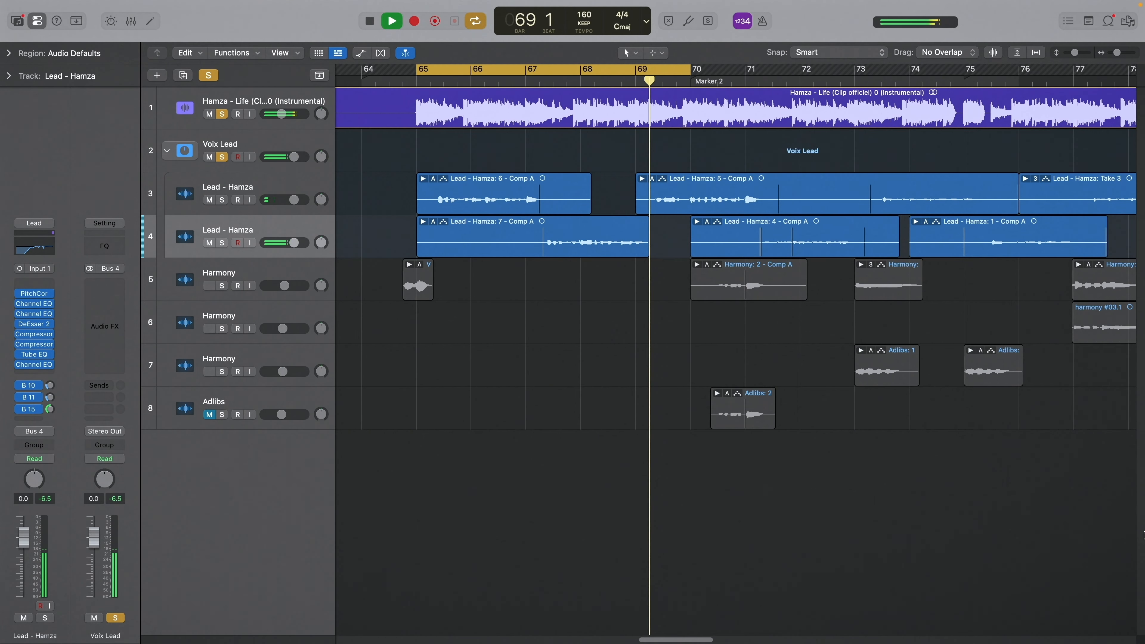
pyautogui.press('space')
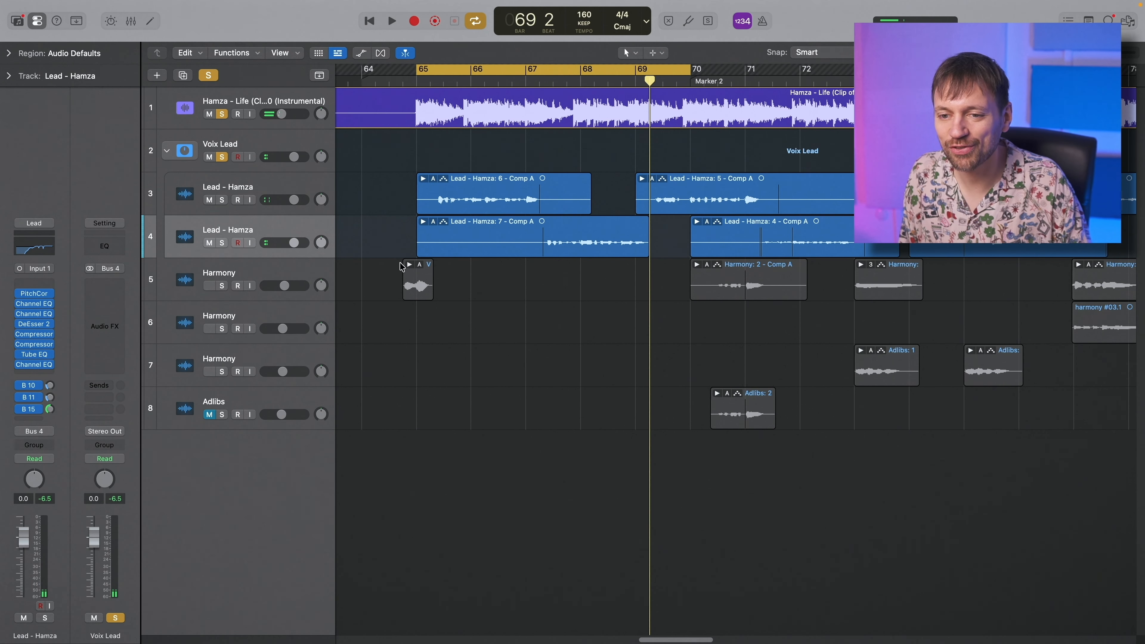
# Step: Unsolo the instrumental and bypass the upper lead track's sends and every insert except Pitch Correction
pyautogui.click(180, 204)
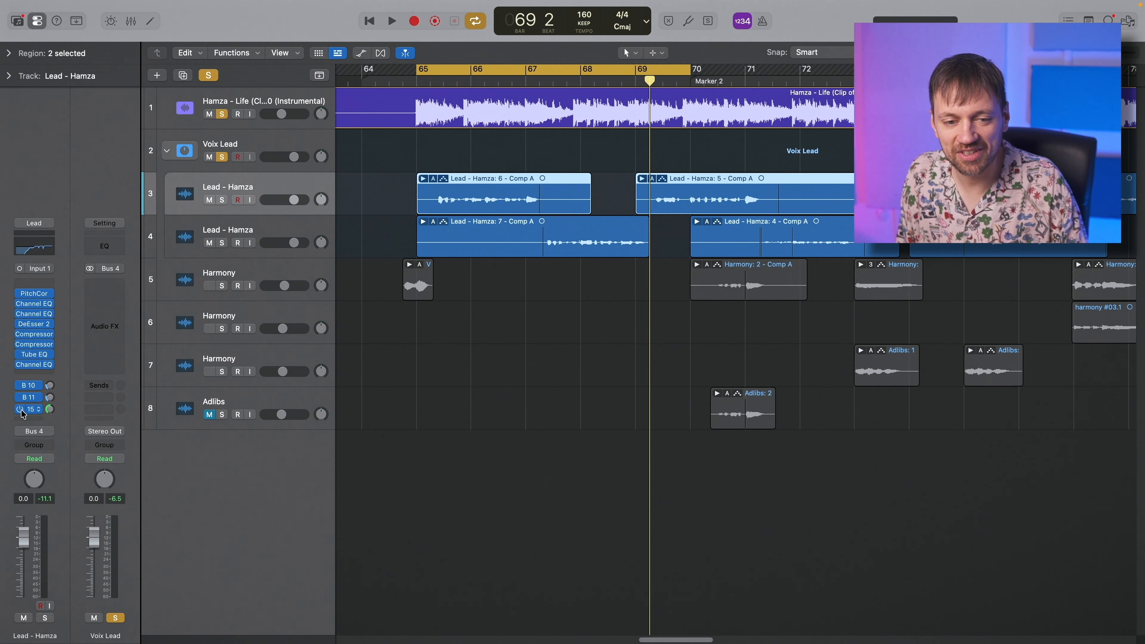
pyautogui.click(224, 116)
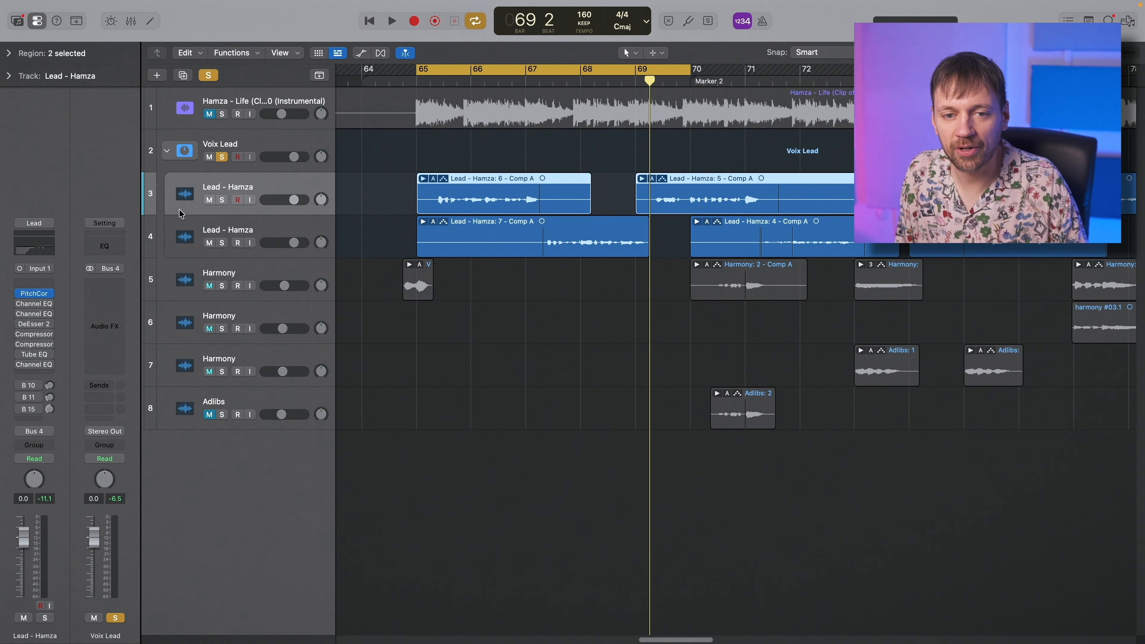
# Step: Open the upper lead track's Pitch Correction plug-in and look through the alternatives in the Pitch plug-in category
pyautogui.click(35, 294)
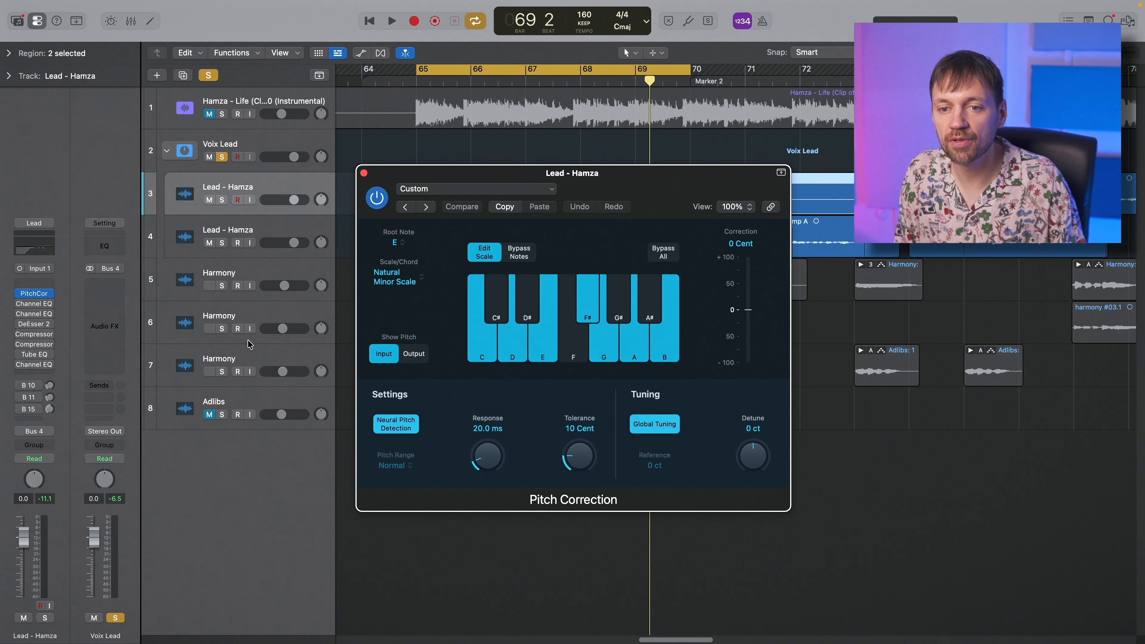
pyautogui.click(31, 296)
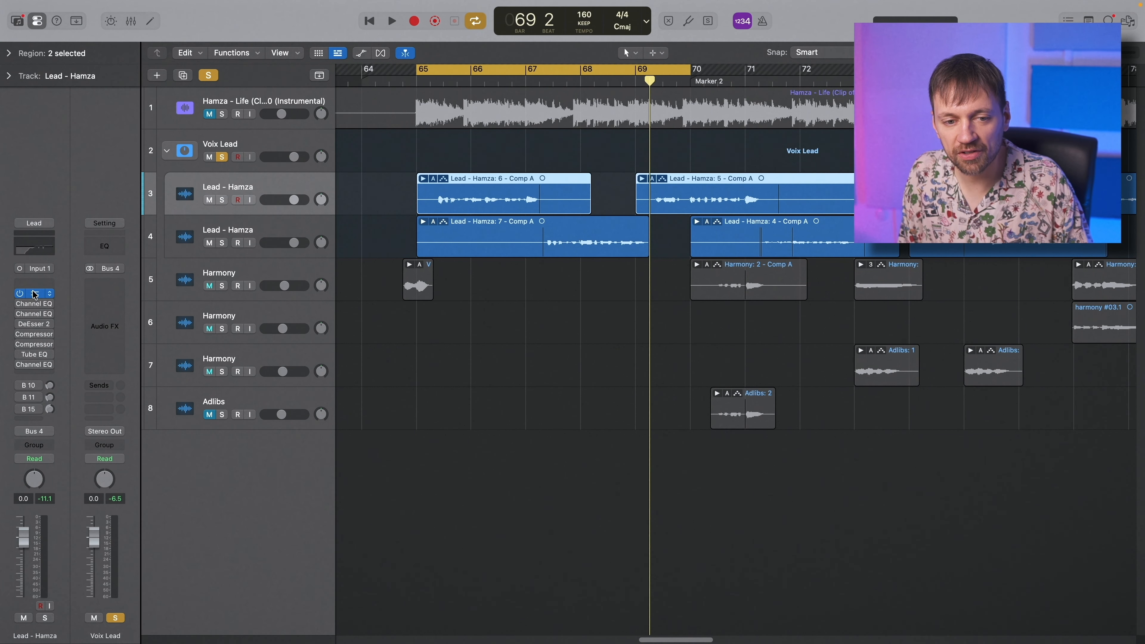
pyautogui.click(35, 297)
pyautogui.click(52, 297)
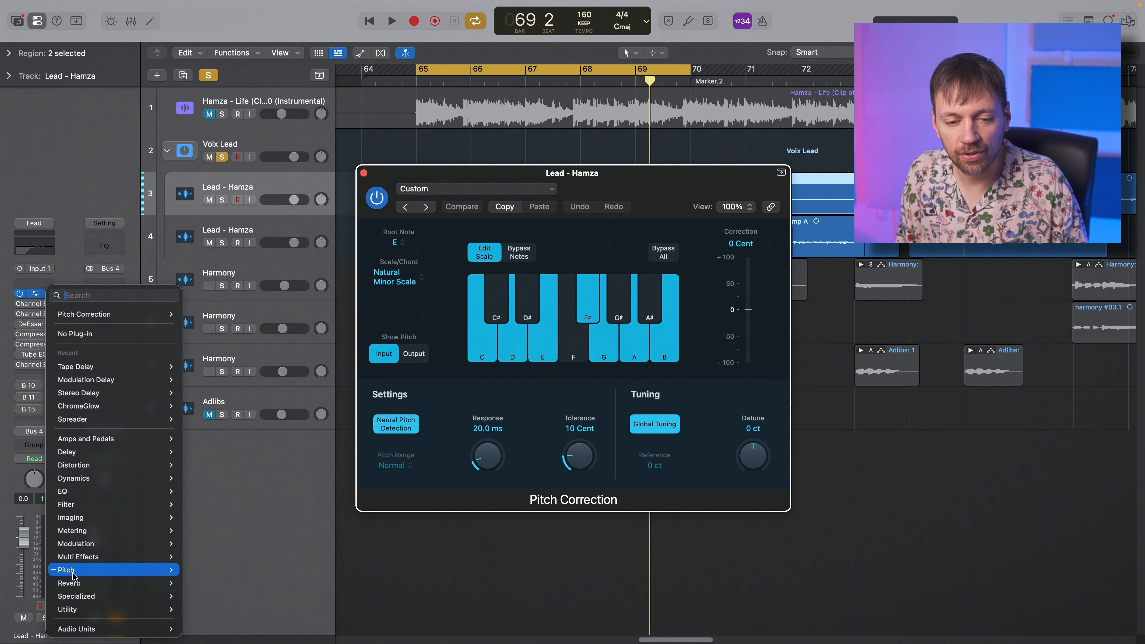
pyautogui.moveTo(75, 572)
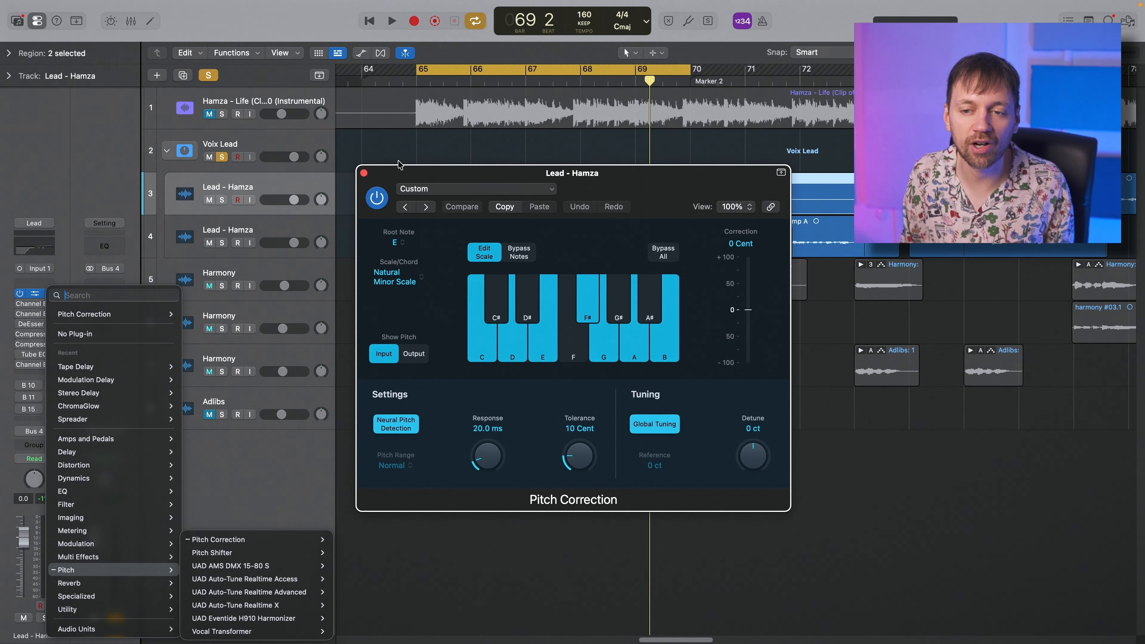
pyautogui.click(332, 145)
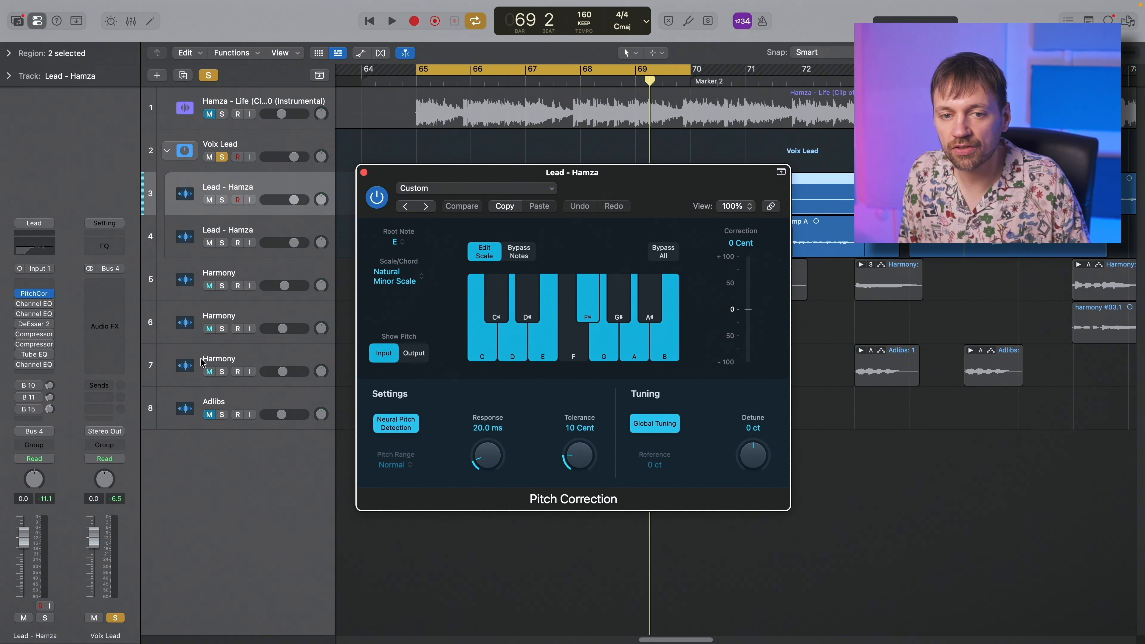
# Step: Choose E as the root note and Natural Minor Scale as the scale in Pitch Correction
pyautogui.click(395, 242)
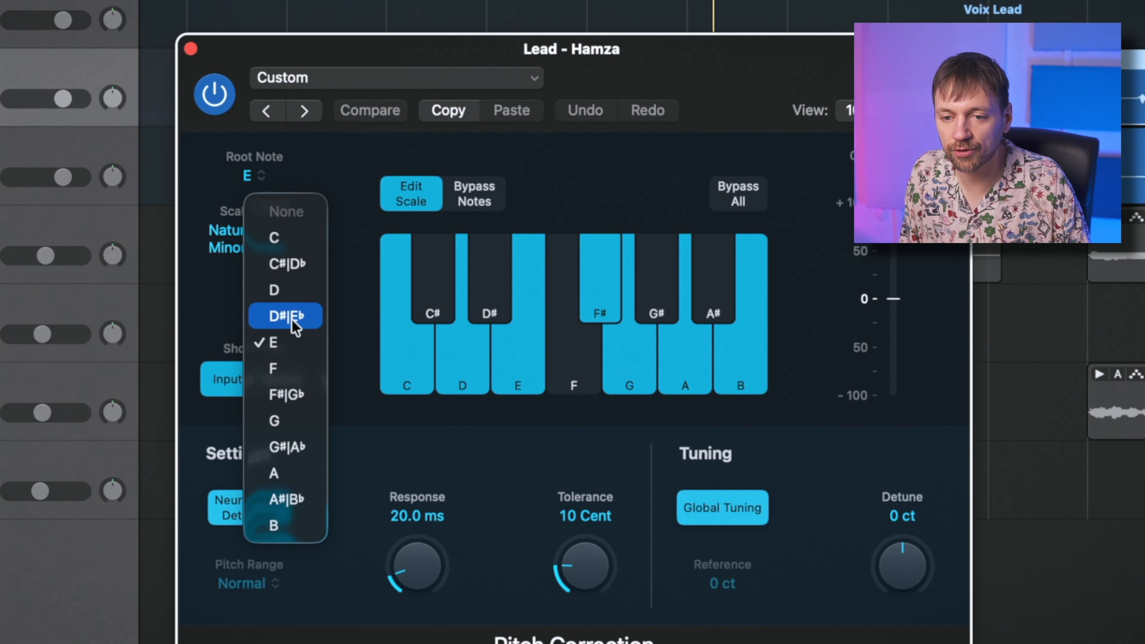
pyautogui.click(236, 171)
pyautogui.click(247, 170)
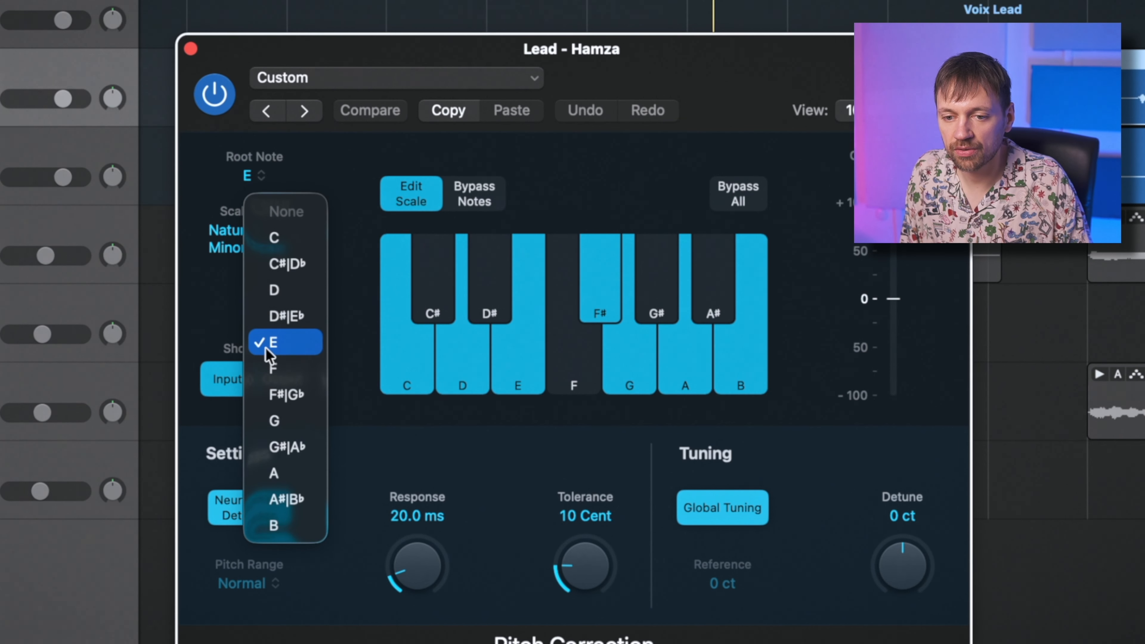
pyautogui.click(227, 338)
pyautogui.click(241, 247)
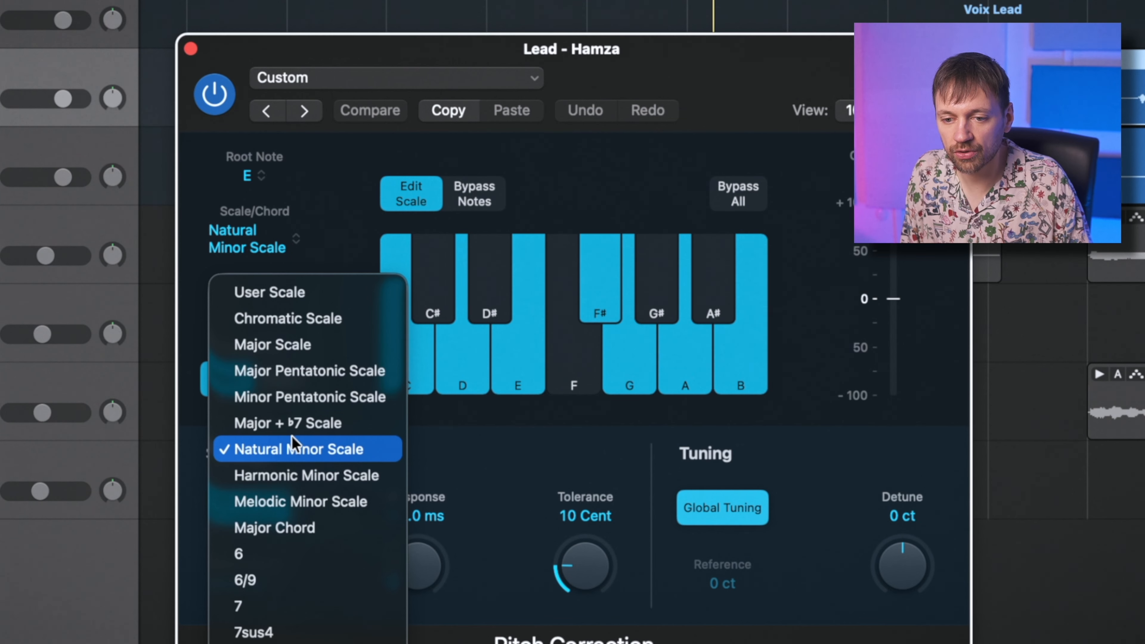
pyautogui.click(295, 448)
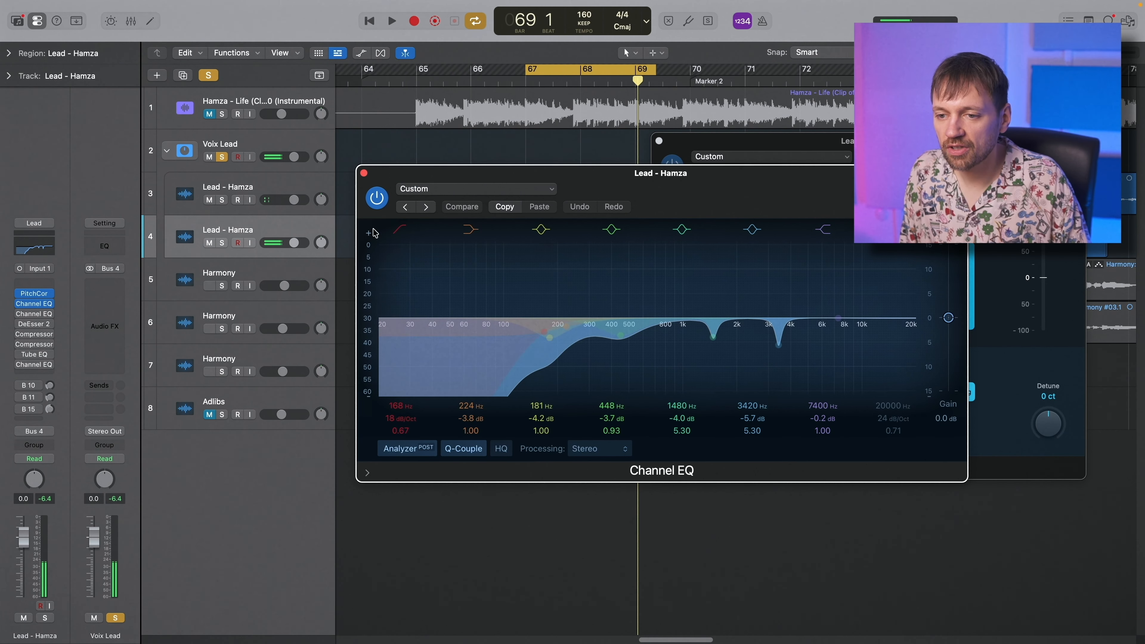
# Step: Look at the bypassed second Channel EQ on the lower lead track and return to the first Channel EQ
pyautogui.click(36, 316)
pyautogui.click(19, 314)
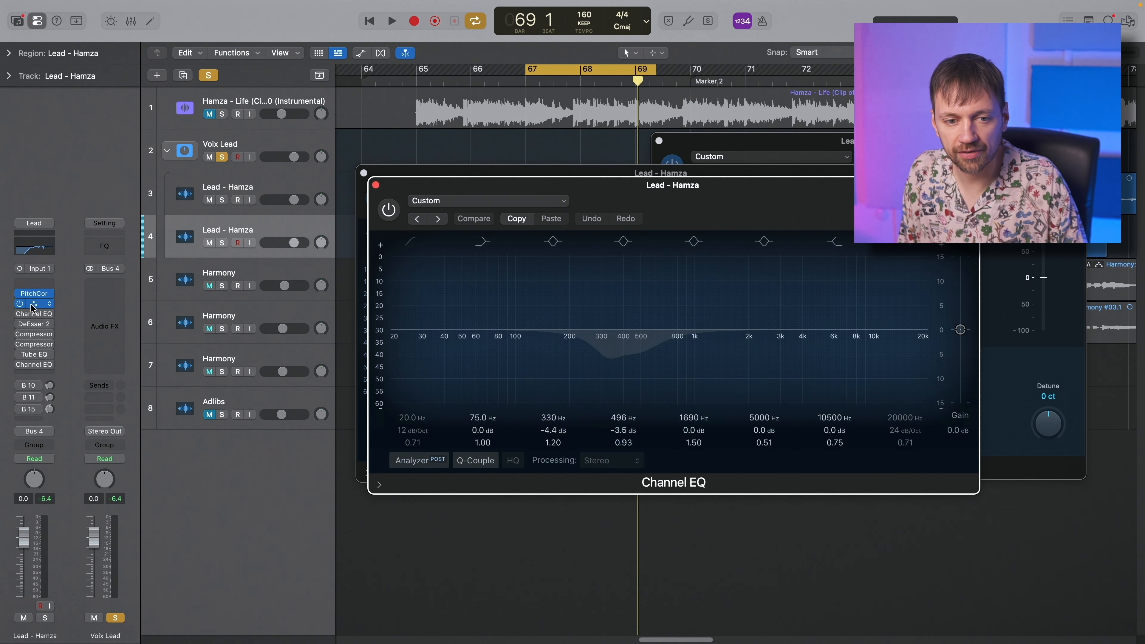
pyautogui.click(34, 304)
# Step: Play the looped lead vocal and compare its sound with the first Channel EQ bypassed and enabled
pyautogui.press('space')
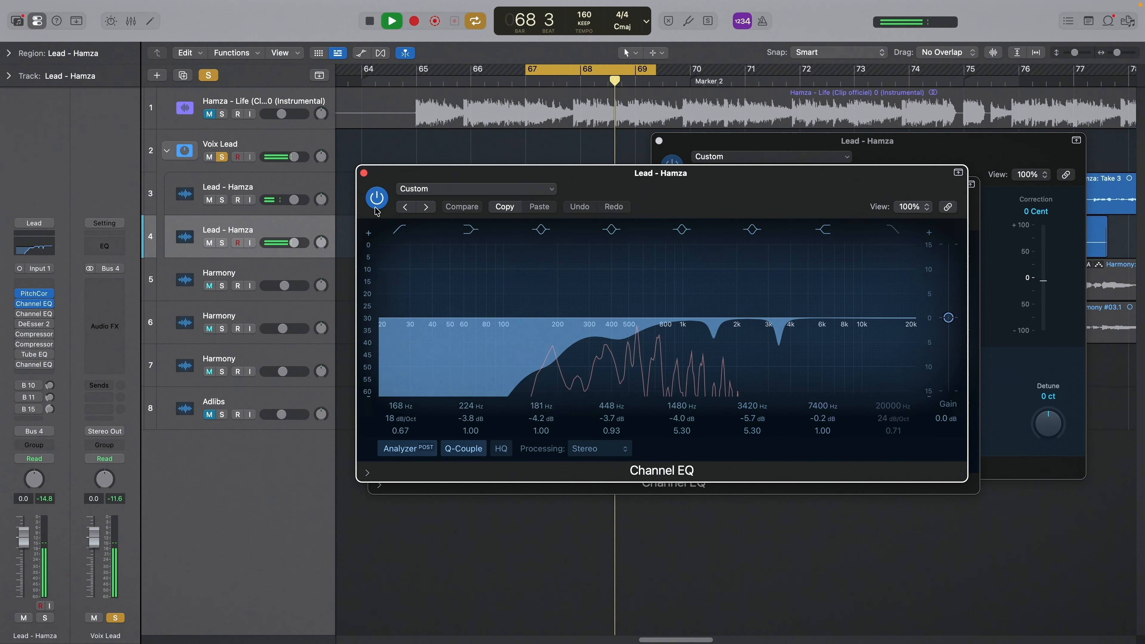
pyautogui.press('space')
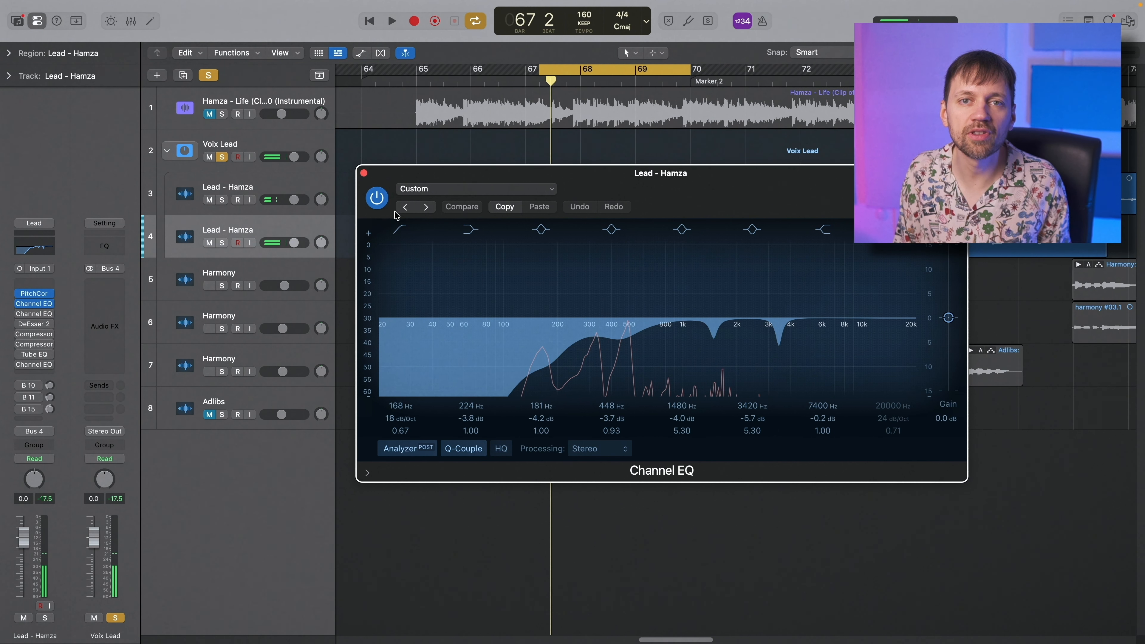
pyautogui.press('space')
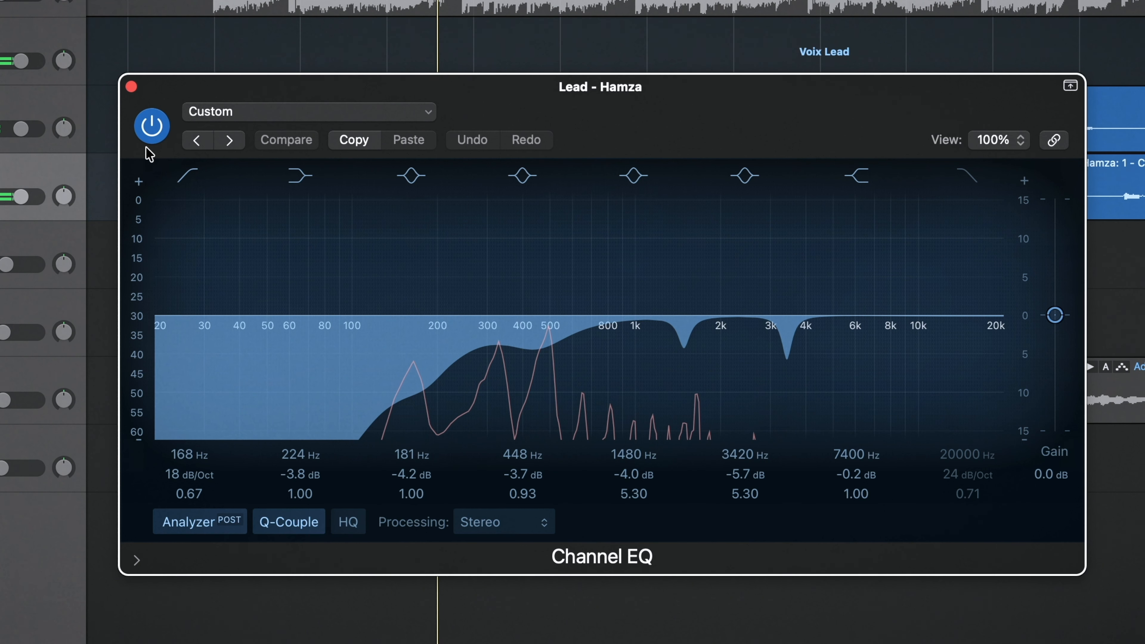
pyautogui.click(158, 122)
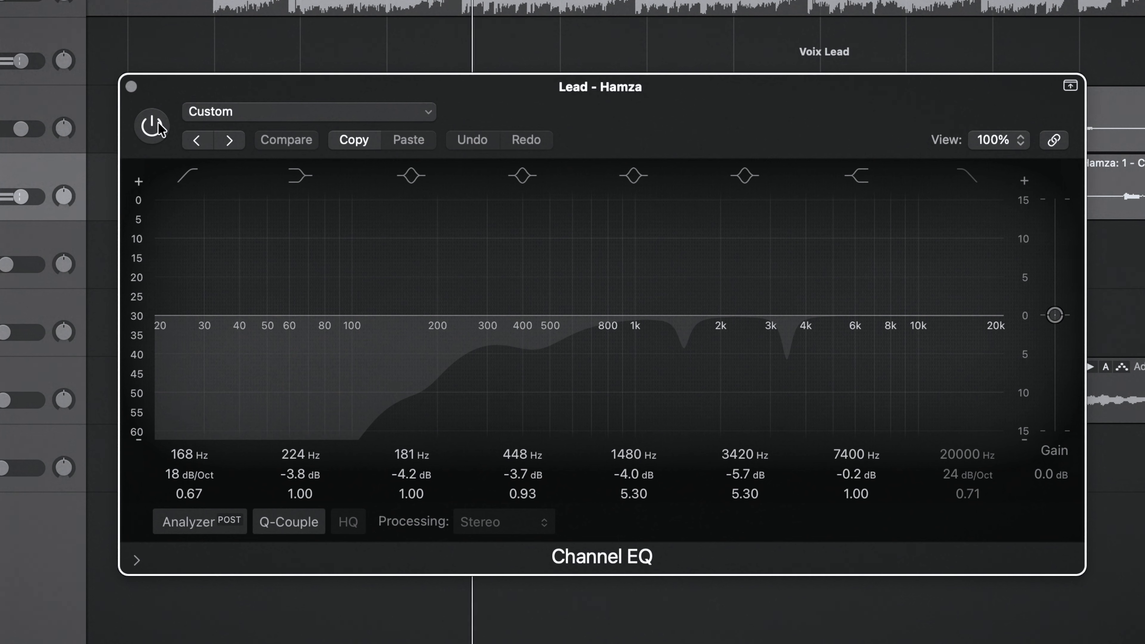
pyautogui.click(158, 122)
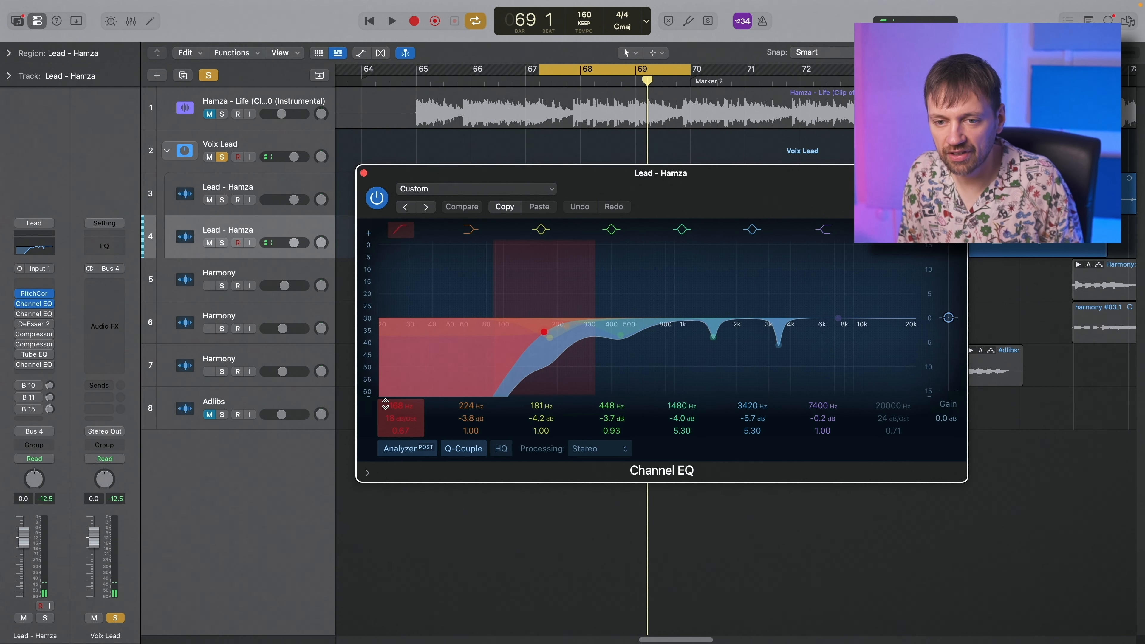
# Step: Switch the first Channel EQ's low-cut band off and on again and nudge its cutoff frequency
pyautogui.click(400, 234)
pyautogui.click(400, 234)
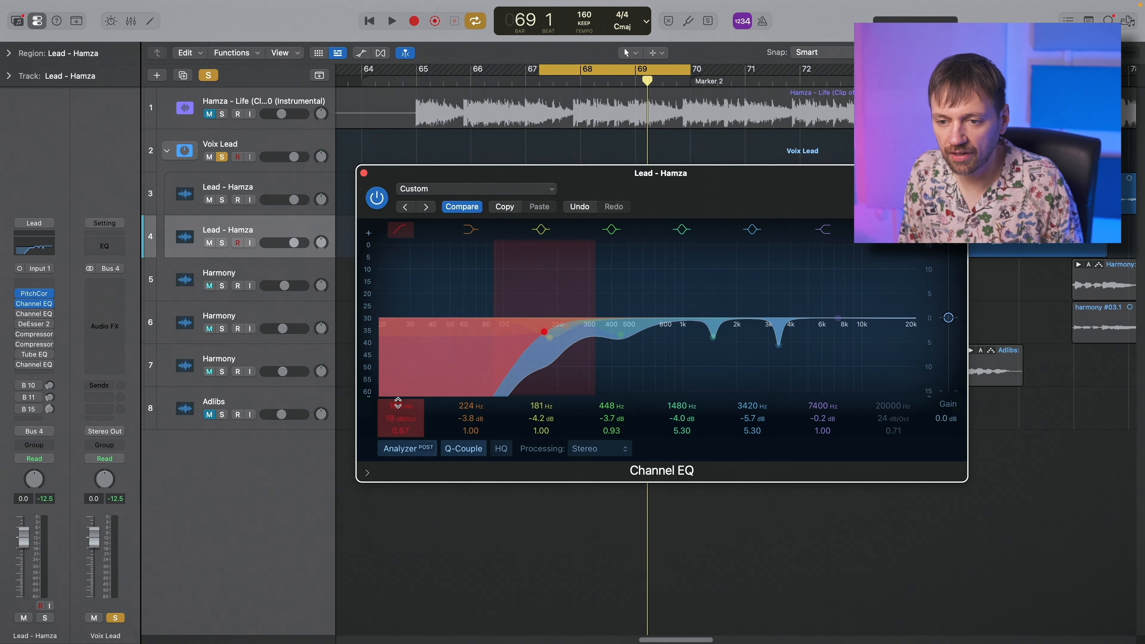
pyautogui.moveTo(400, 406); pyautogui.dragTo(401, 401)
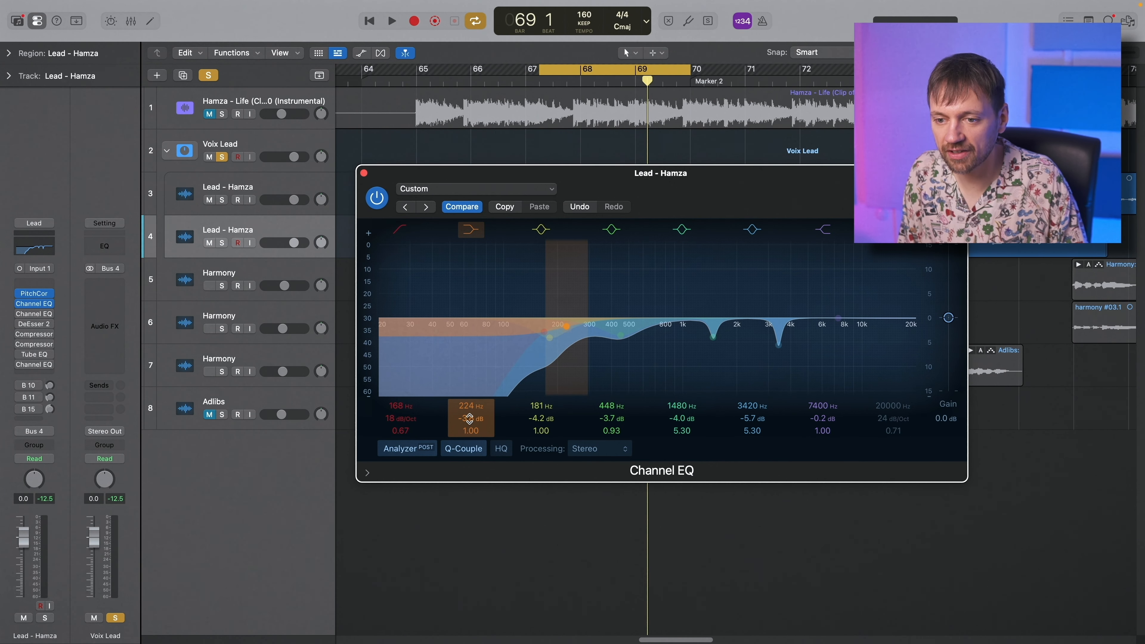
# Step: Try gains of -4.2 dB and -3.7 dB on the first Channel EQ's 224 Hz low-shelf band
pyautogui.press('space')
pyautogui.moveTo(470, 419)
pyautogui.mouseDown()
pyautogui.moveTo(470, 405)
pyautogui.moveTo(469, 421)
pyautogui.mouseUp()
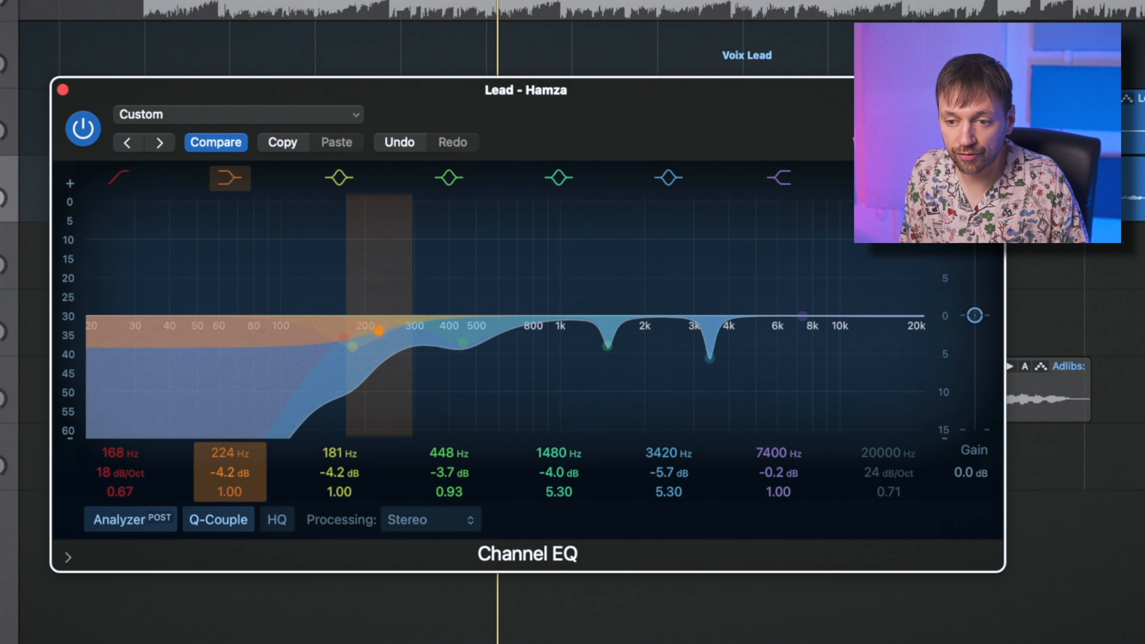
pyautogui.moveTo(232, 460)
pyautogui.mouseDown()
pyautogui.moveTo(232, 450)
pyautogui.moveTo(233, 467)
pyautogui.mouseUp()
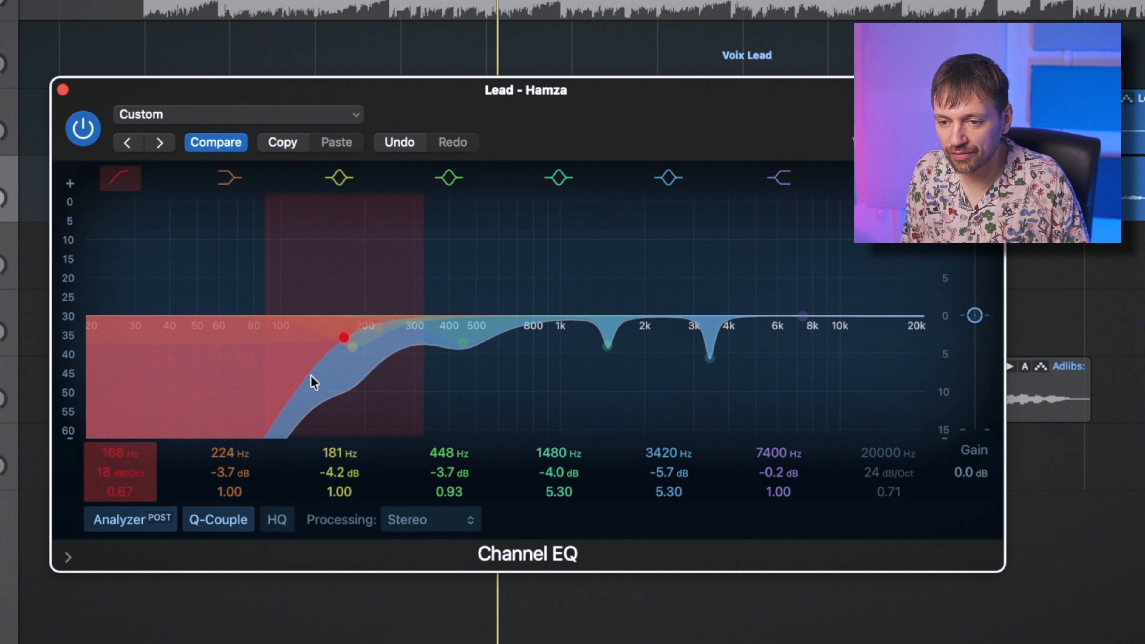
# Step: Boost the 181 Hz band to +8.4 dB, bring it down to -3.3 dB and play the lead vocal to compare
pyautogui.moveTo(333, 465); pyautogui.dragTo(333, 449)
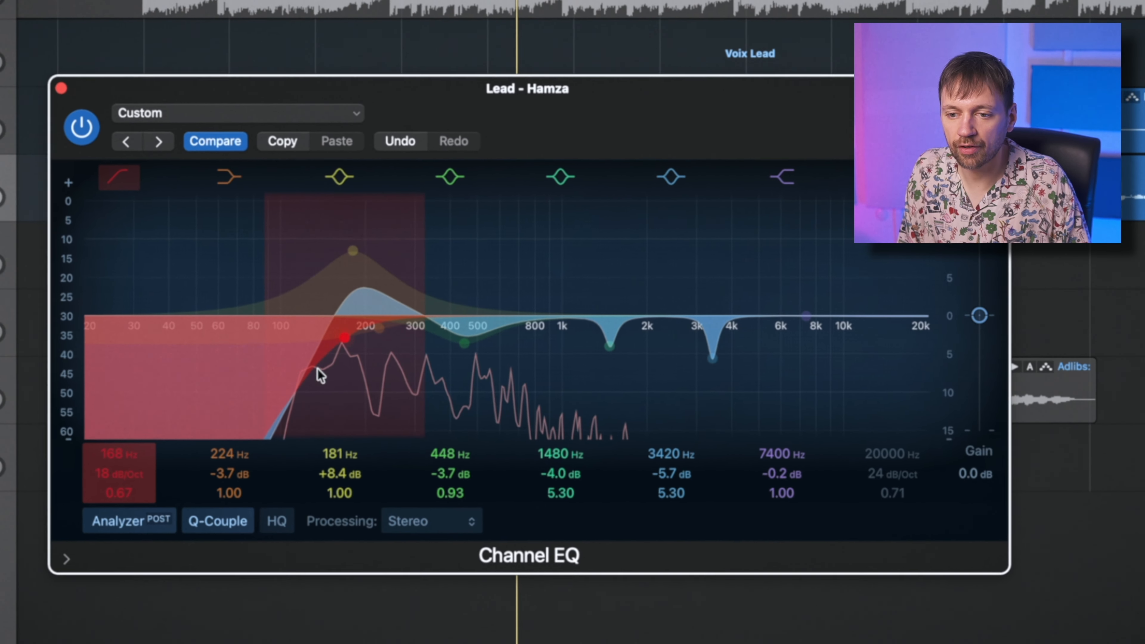
pyautogui.moveTo(353, 251); pyautogui.dragTo(352, 292)
pyautogui.moveTo(334, 464); pyautogui.dragTo(334, 492)
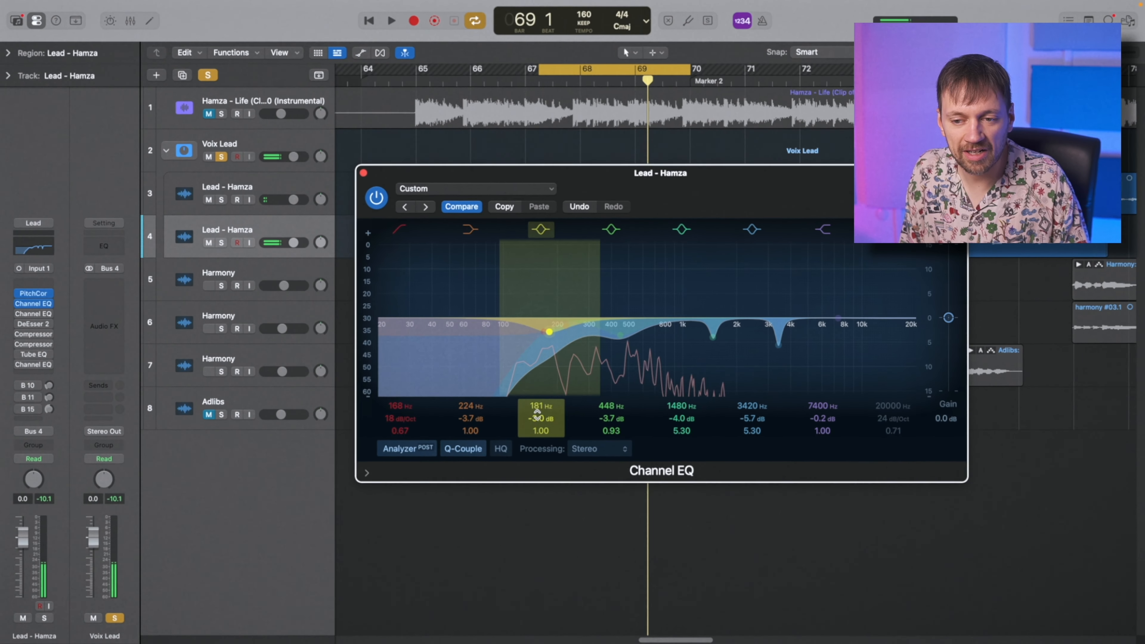
pyautogui.moveTo(538, 413); pyautogui.dragTo(538, 416)
pyautogui.press('space')
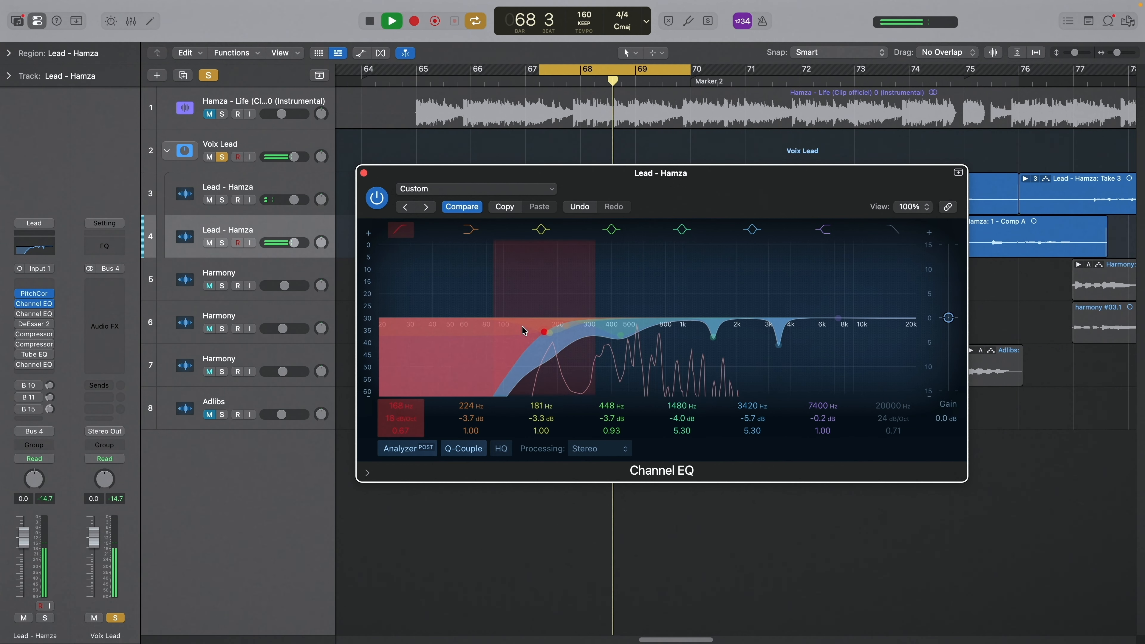
pyautogui.press('space')
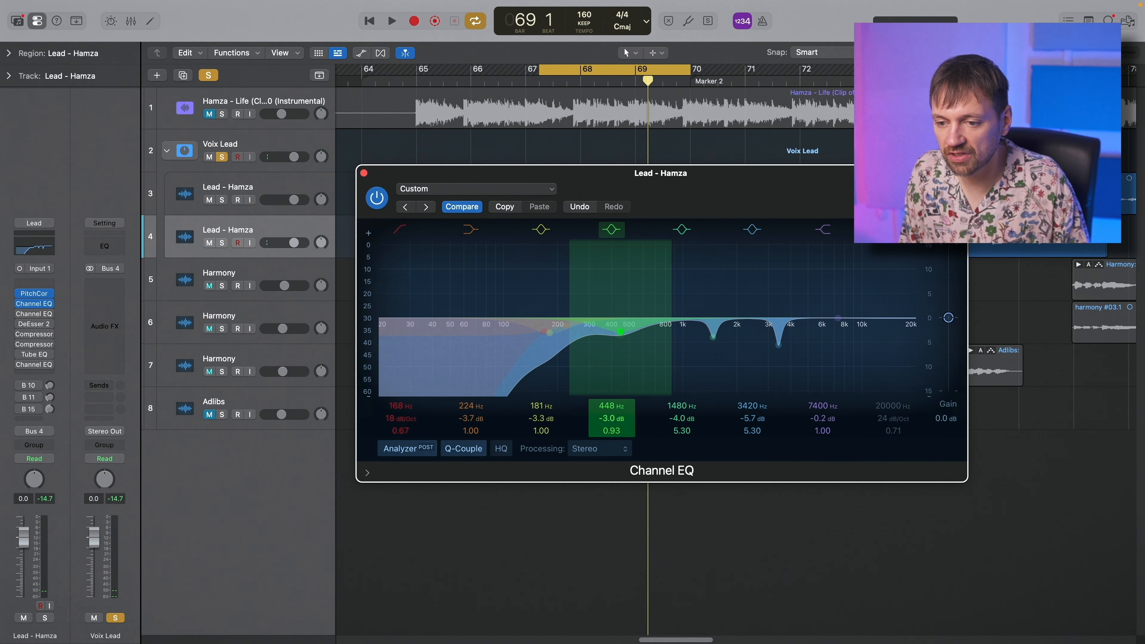
# Step: Cut the 448 Hz band to -4.3 dB and further to -5.7 dB, replaying the looped vocal at each setting
pyautogui.moveTo(612, 418)
pyautogui.mouseDown()
pyautogui.moveTo(612, 380)
pyautogui.moveTo(612, 428)
pyautogui.moveTo(600, 423)
pyautogui.mouseUp()
pyautogui.press('space')
pyautogui.press('space')
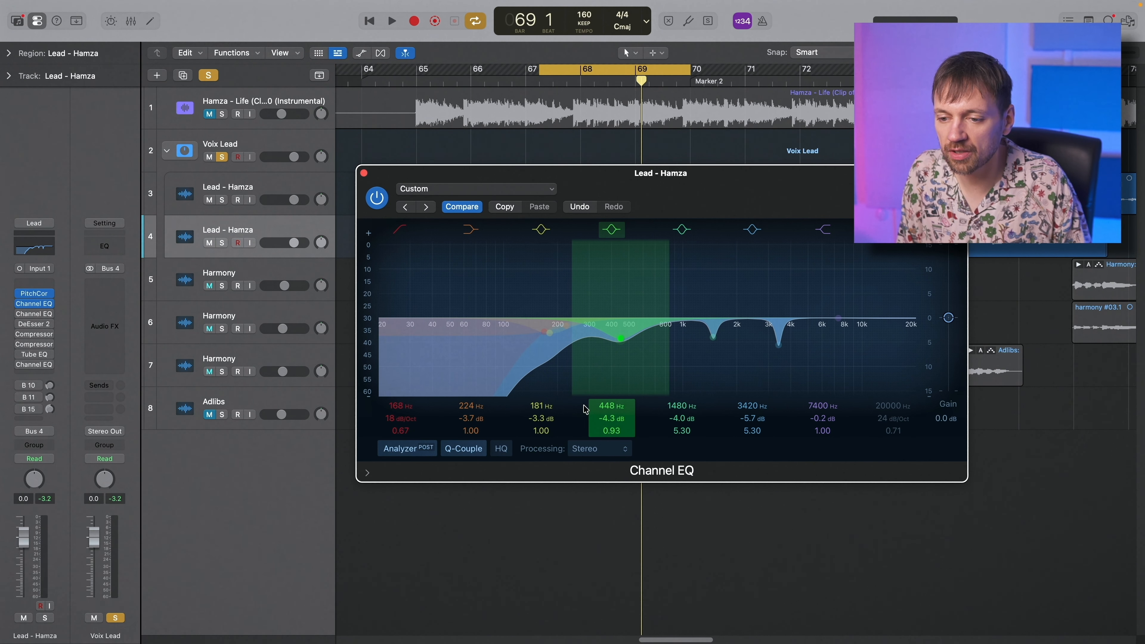
pyautogui.press('space')
pyautogui.moveTo(607, 414); pyautogui.dragTo(607, 420)
pyautogui.press('space')
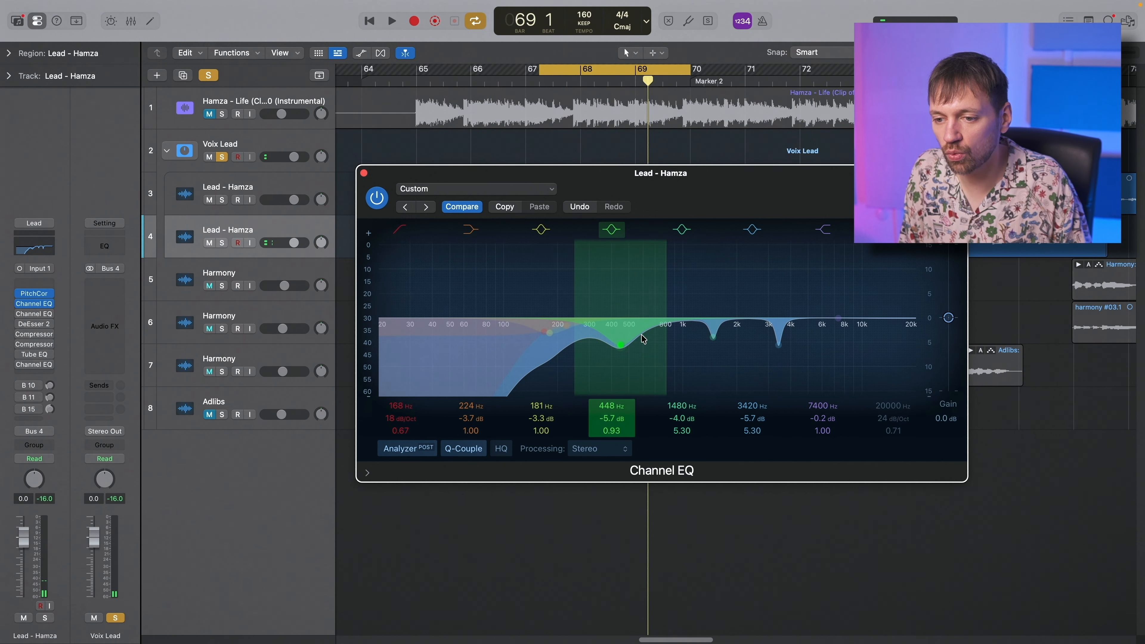
# Step: Move the 448 Hz band to 715 Hz, set its Q to 1.00 and boost it to +10.0 dB
pyautogui.moveTo(609, 399); pyautogui.dragTo(609, 398)
pyautogui.press('space')
pyautogui.press('space')
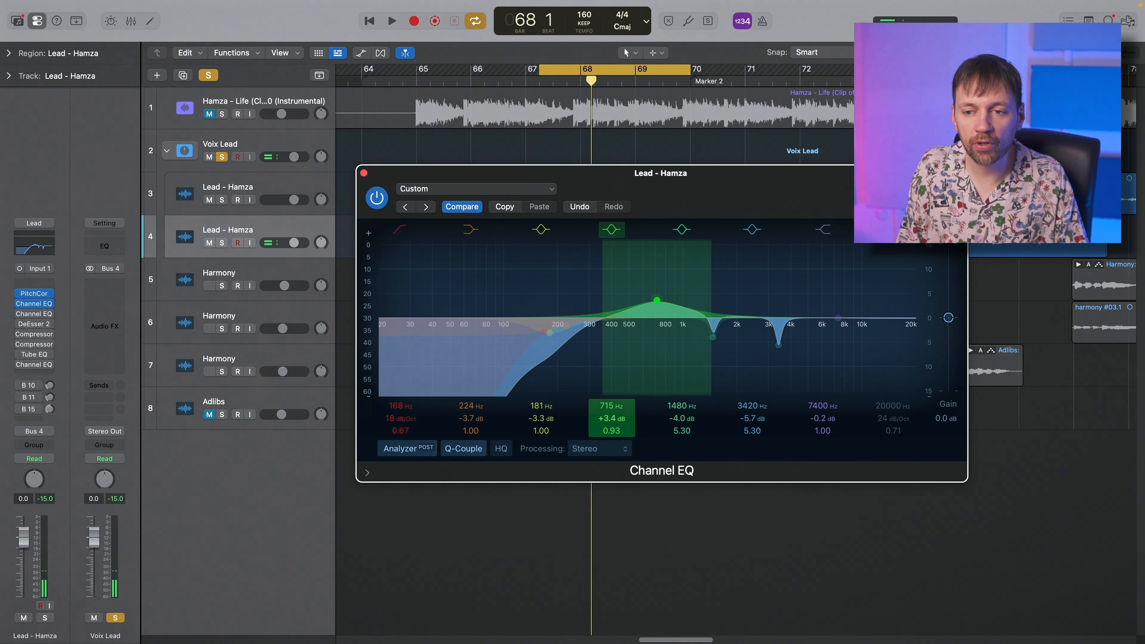
pyautogui.moveTo(609, 431); pyautogui.dragTo(612, 426)
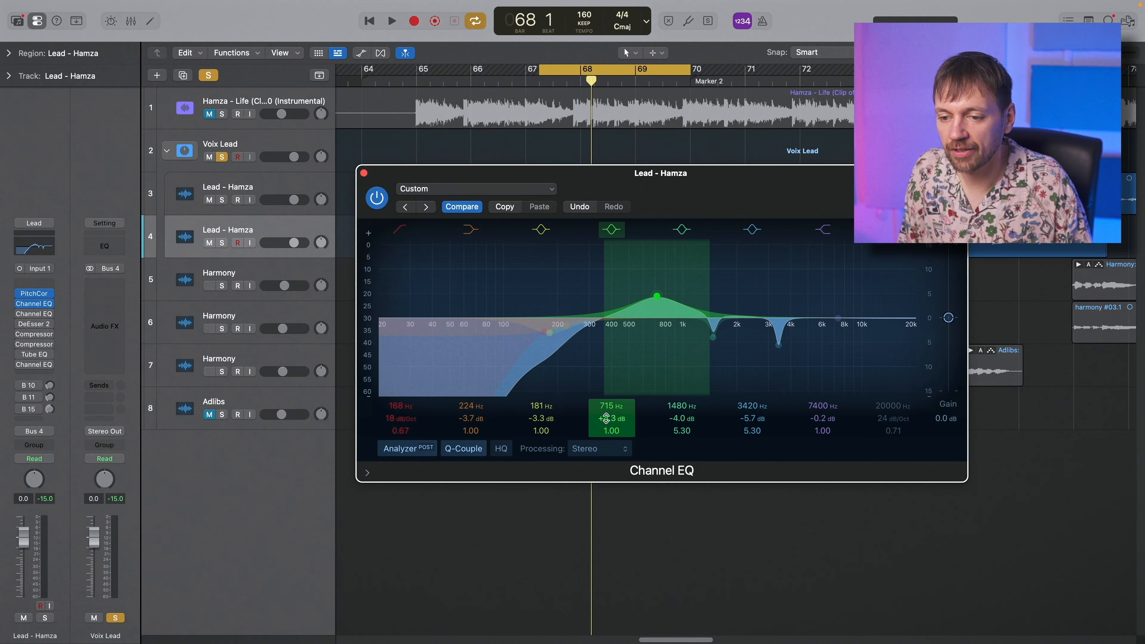
pyautogui.moveTo(612, 418); pyautogui.dragTo(612, 413)
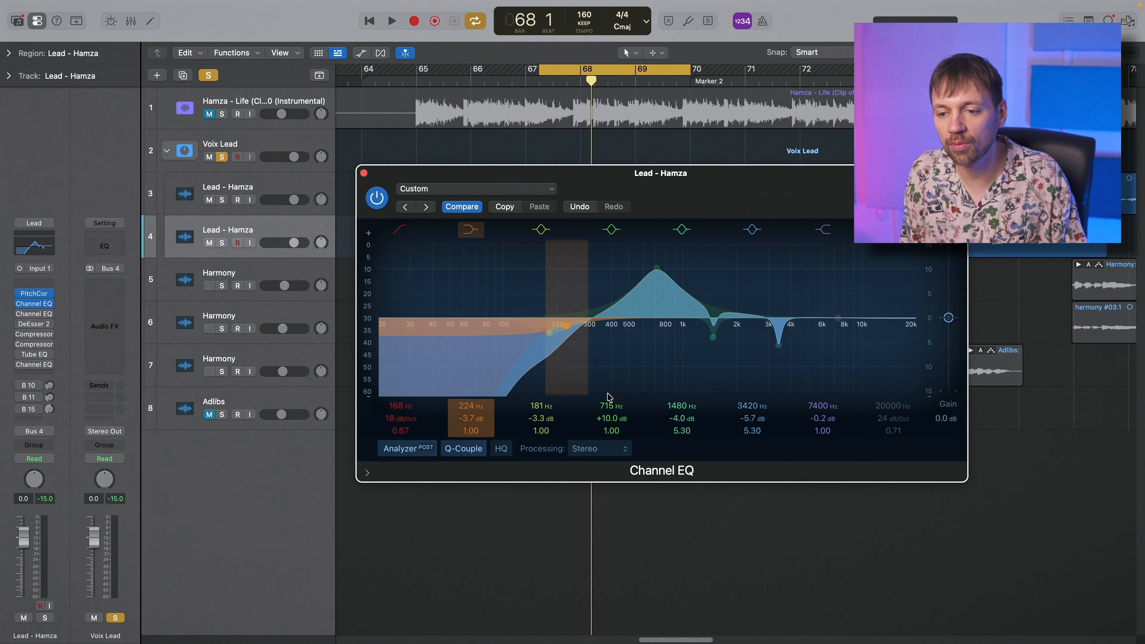
# Step: Sweep the boosted band's frequency during playback and turn it into a -6.8 dB cut at 452 Hz
pyautogui.press('space')
pyautogui.moveTo(611, 407)
pyautogui.mouseDown()
pyautogui.moveTo(611, 429)
pyautogui.moveTo(611, 417)
pyautogui.mouseUp()
pyautogui.moveTo(632, 268); pyautogui.dragTo(621, 350)
pyautogui.press('space')
pyautogui.press('space')
pyautogui.press('space')
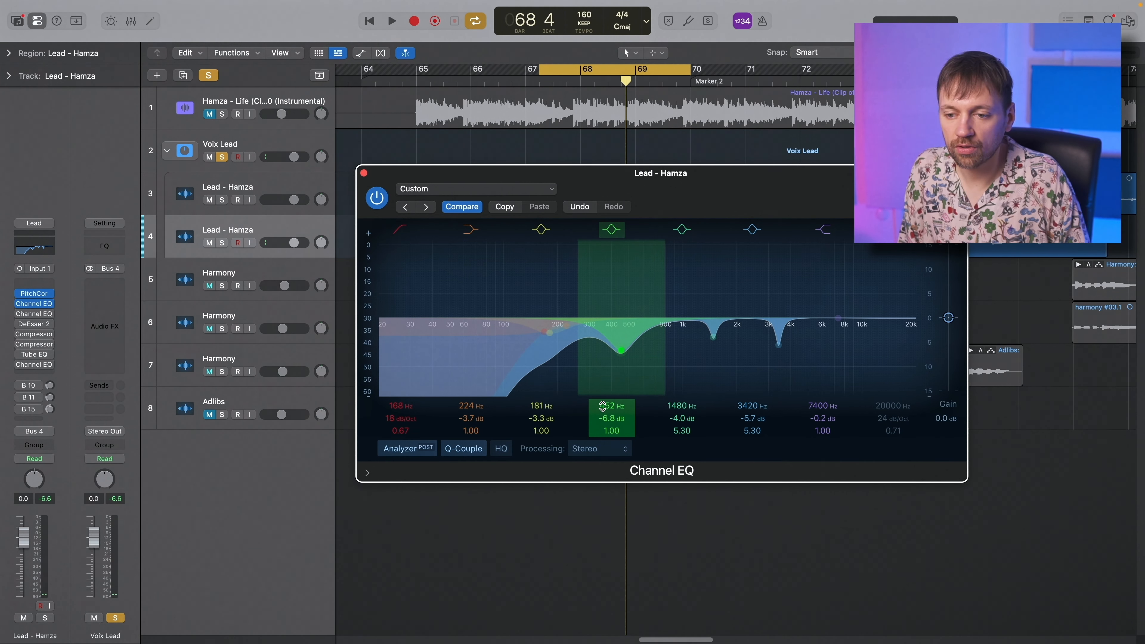
# Step: Shift the cut to 464 Hz while listening, and undo the trial band changes in the first Channel EQ
pyautogui.press('space')
pyautogui.moveTo(606, 404)
pyautogui.mouseDown()
pyautogui.moveTo(606, 366)
pyautogui.moveTo(606, 402)
pyautogui.mouseUp()
pyautogui.press('space')
pyautogui.press('space')
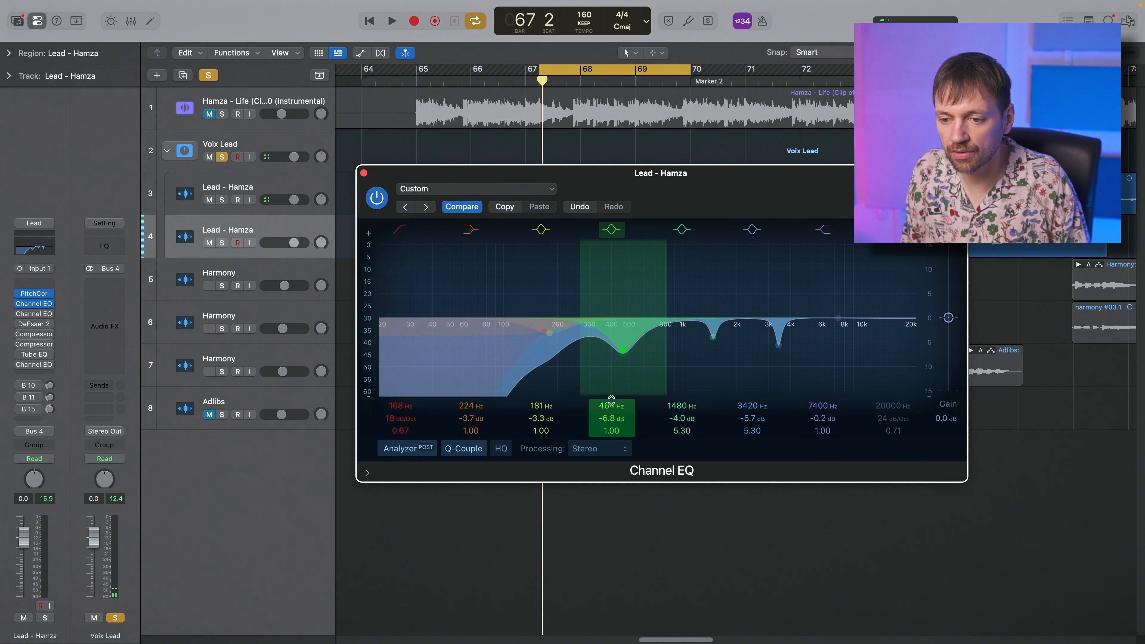
pyautogui.press('super+z')
pyautogui.press('space')
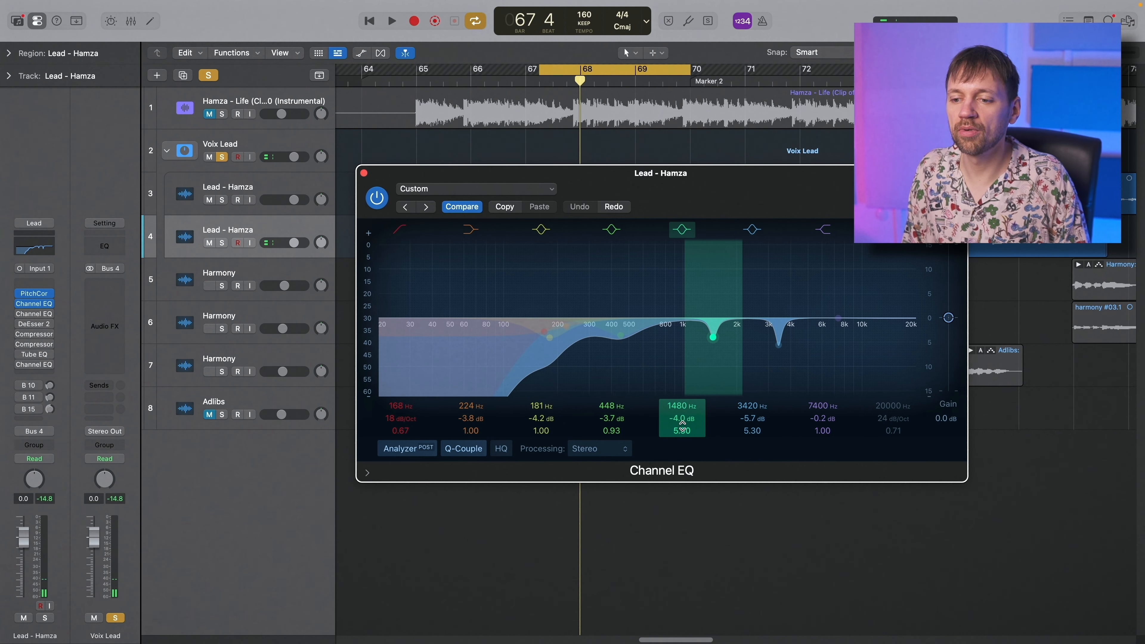
# Step: Boost the 1480 Hz band to +9.9 dB while the vocal plays, undo the boost and listen again
pyautogui.press('space')
pyautogui.moveTo(681, 420); pyautogui.dragTo(681, 375)
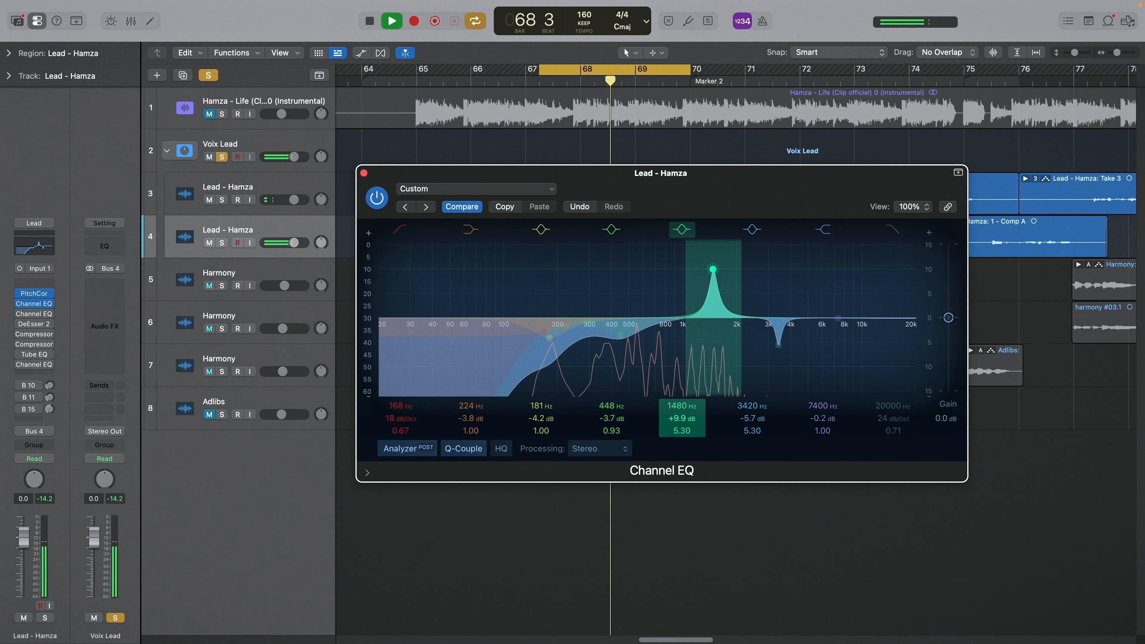
pyautogui.press('space')
pyautogui.press('super+z')
pyautogui.press('space')
pyautogui.press('space')
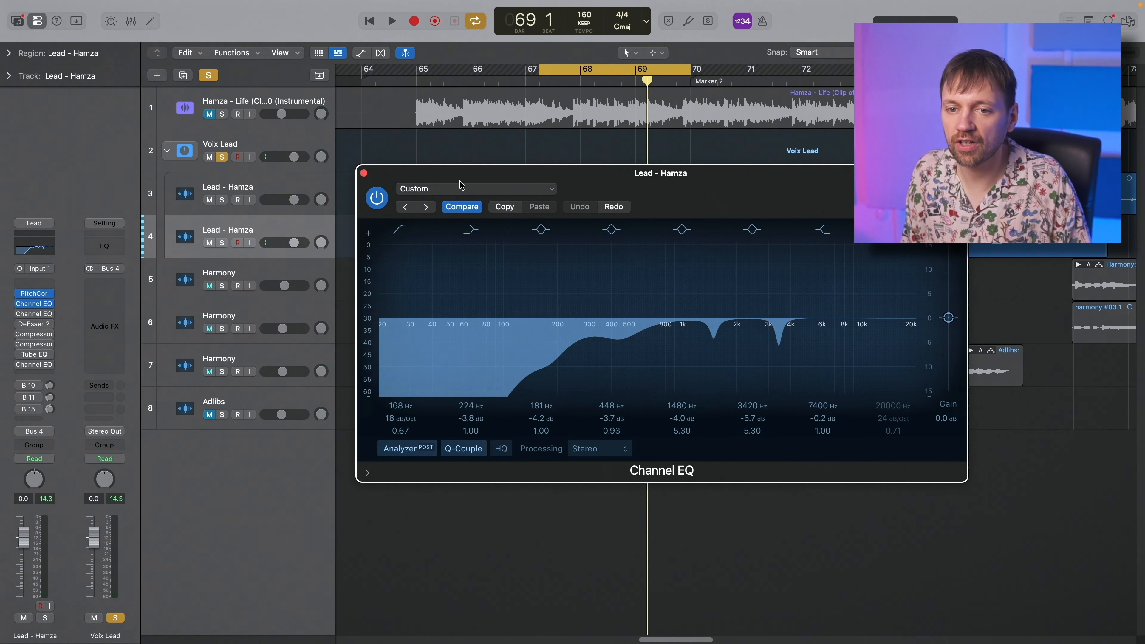
# Step: Close the EQ, loop from bar 65 to about bar 67.5 and open the upper lead track's first Channel EQ
pyautogui.click(365, 173)
pyautogui.click(207, 190)
pyautogui.moveTo(417, 68); pyautogui.dragTo(557, 117)
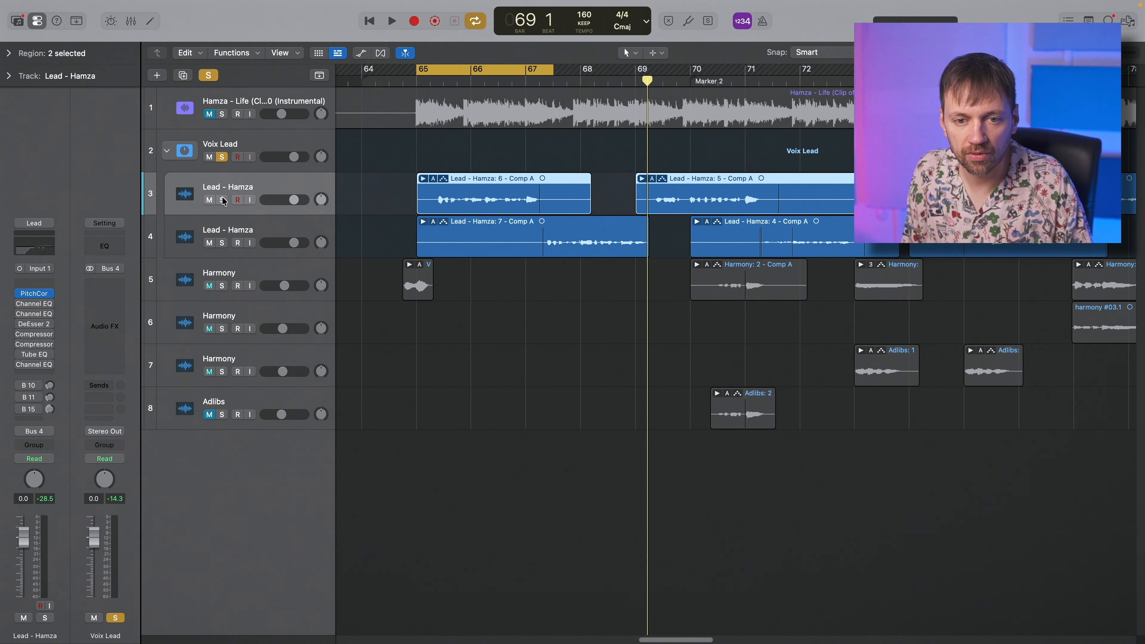
pyautogui.click(195, 205)
pyautogui.click(35, 315)
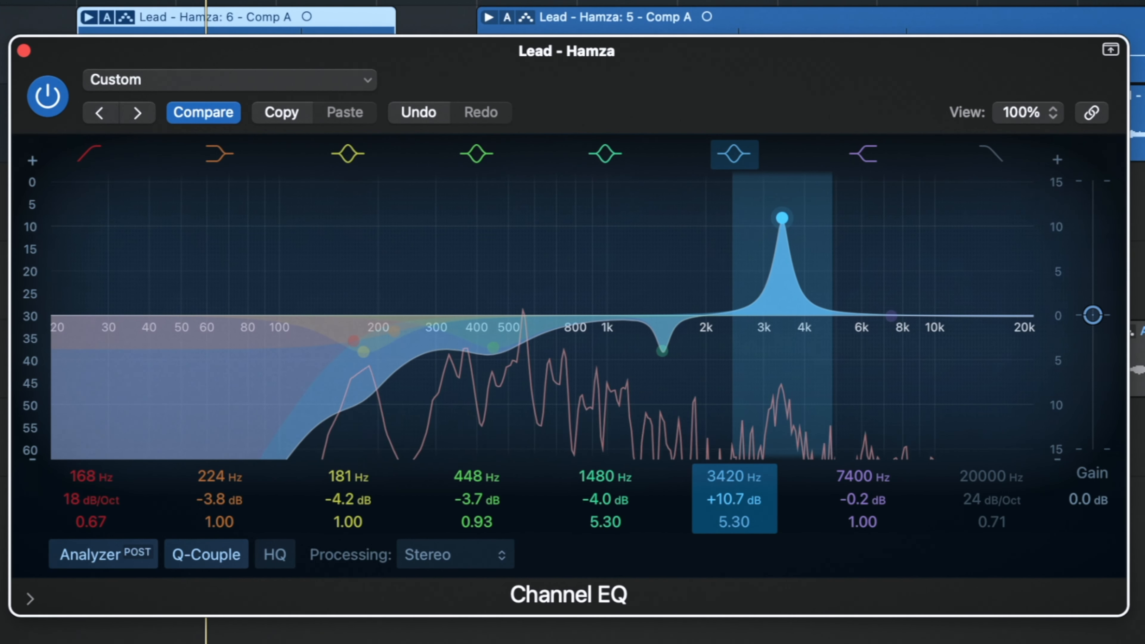
# Step: Boost the 3420 Hz band to +10.0 dB, set its Q to 1.00 and move it to 3720 Hz
pyautogui.press('space')
pyautogui.moveTo(782, 218); pyautogui.dragTo(782, 232)
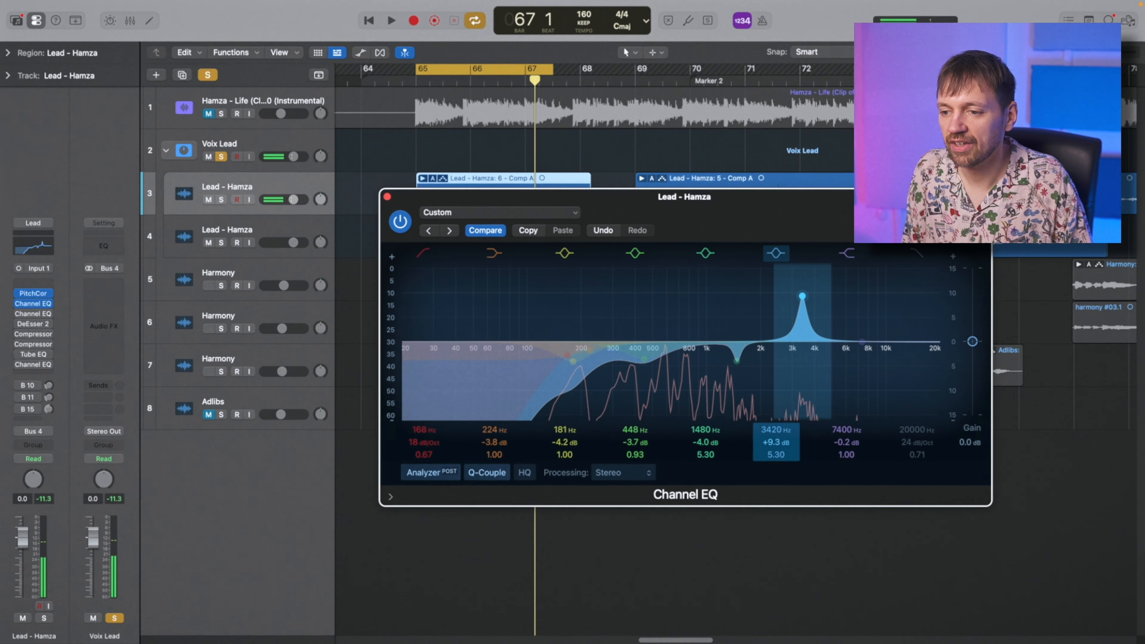
pyautogui.moveTo(772, 451)
pyautogui.mouseDown()
pyautogui.moveTo(772, 468)
pyautogui.moveTo(776, 431)
pyautogui.mouseUp()
pyautogui.press('c')
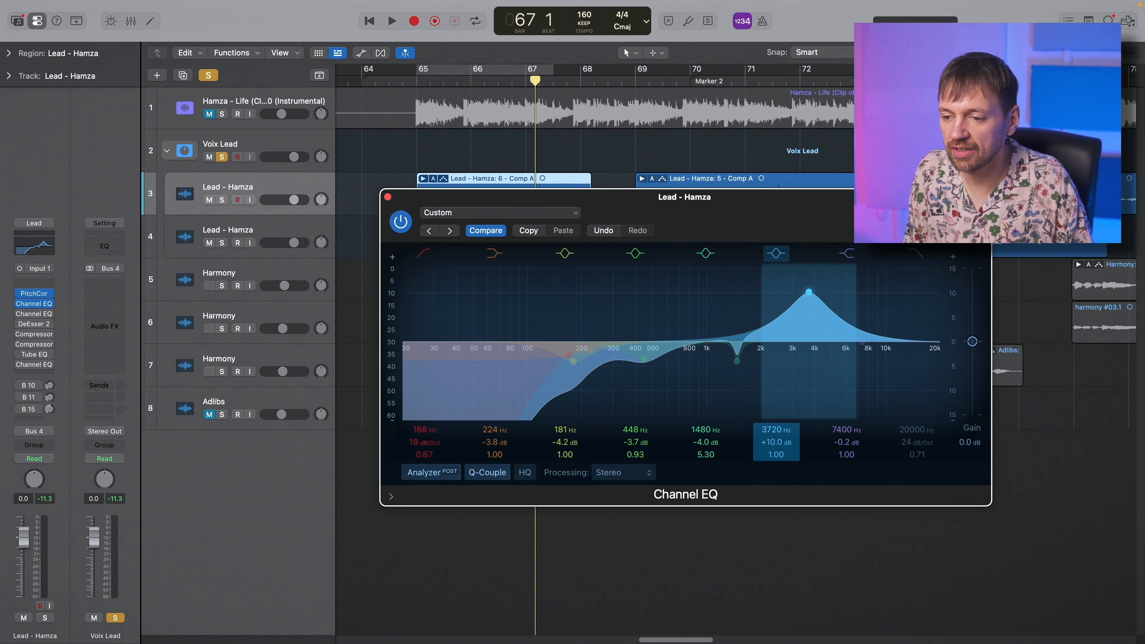
pyautogui.press('c')
# Step: Turn the boosted high-mid band into a -19.1 dB cut at 3060 Hz with a Q of 2.20 while listening
pyautogui.press('space')
pyautogui.moveTo(773, 428)
pyautogui.mouseDown()
pyautogui.moveTo(776, 456)
pyautogui.moveTo(776, 427)
pyautogui.moveTo(777, 445)
pyautogui.mouseUp()
pyautogui.press('space')
pyautogui.press('space')
pyautogui.moveTo(738, 490); pyautogui.dragTo(726, 523)
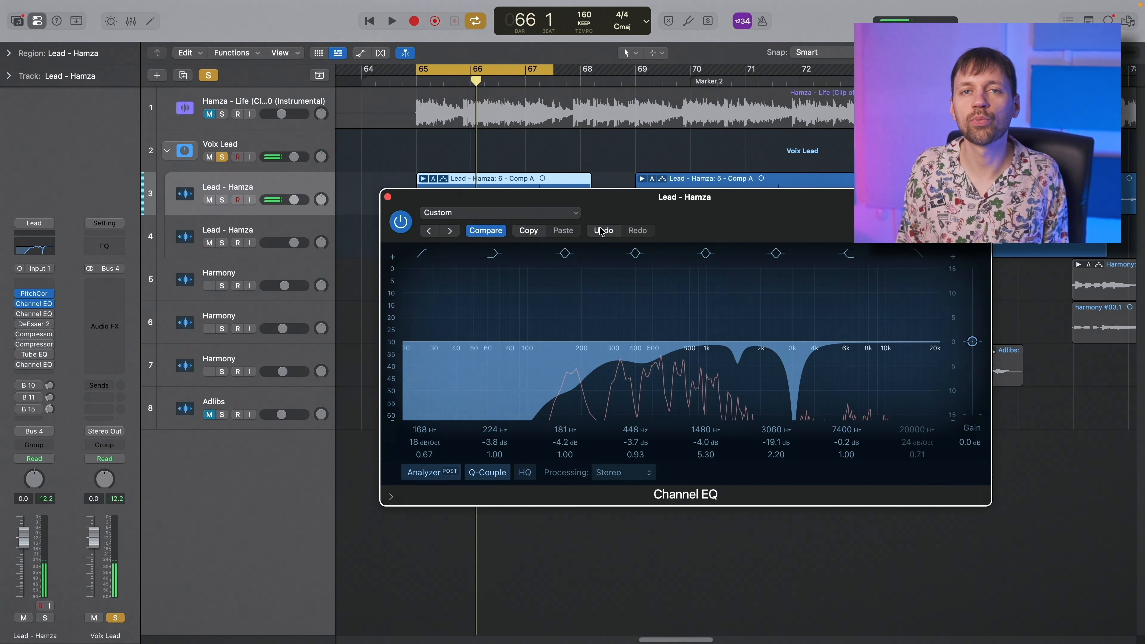
# Step: Undo every recorded change in the upper lead track's first Channel EQ while the loop plays, and stop playback
pyautogui.click(602, 231)
pyautogui.click(602, 231)
pyautogui.press('space')
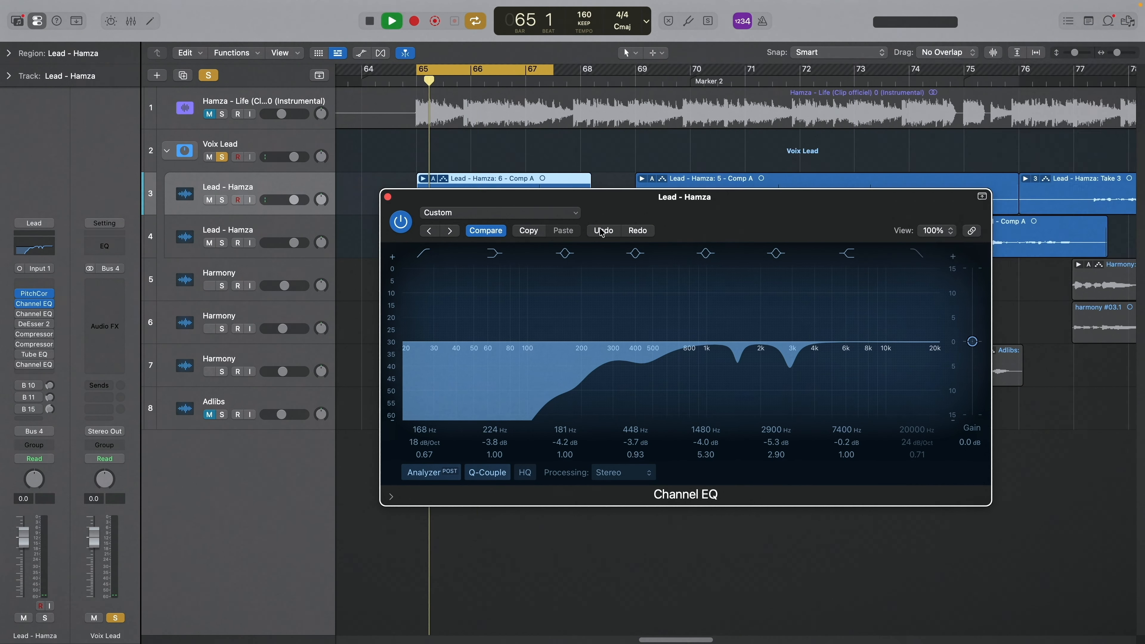
pyautogui.click(601, 231)
pyautogui.click(602, 231)
pyautogui.click(602, 231)
pyautogui.click(414, 113)
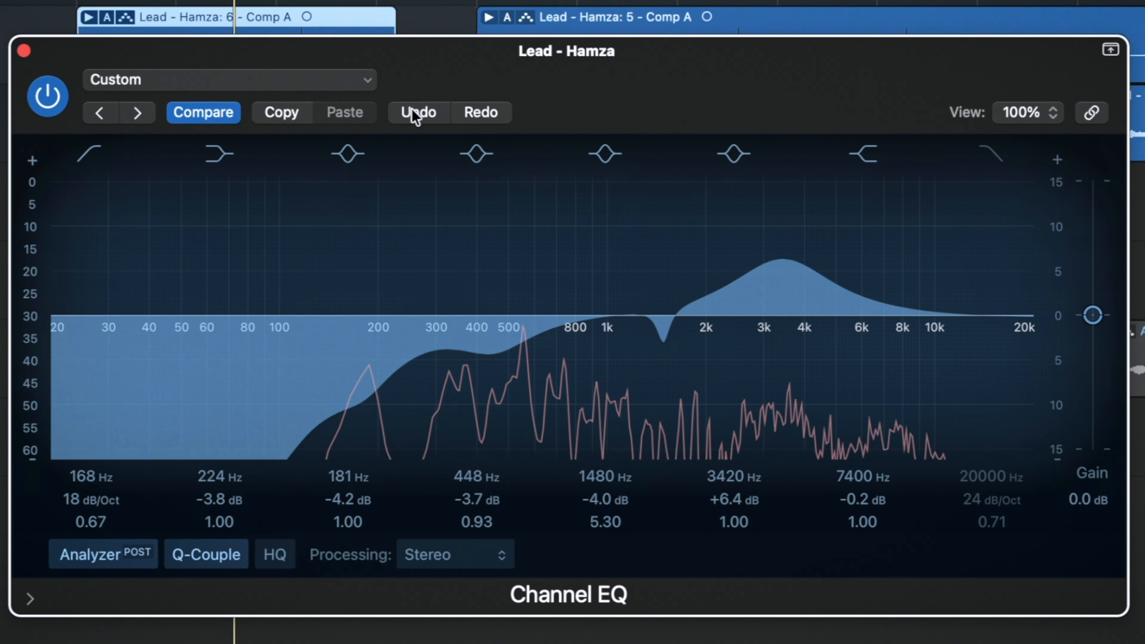
pyautogui.click(414, 112)
pyautogui.click(414, 112)
pyautogui.click(416, 112)
pyautogui.click(417, 112)
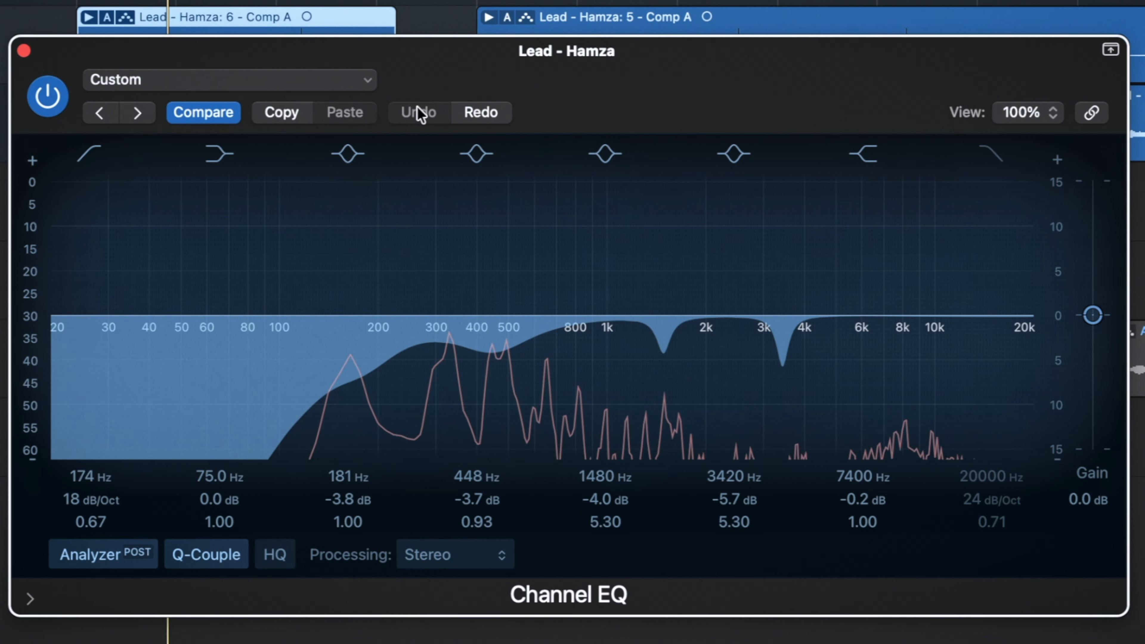
pyautogui.press('space')
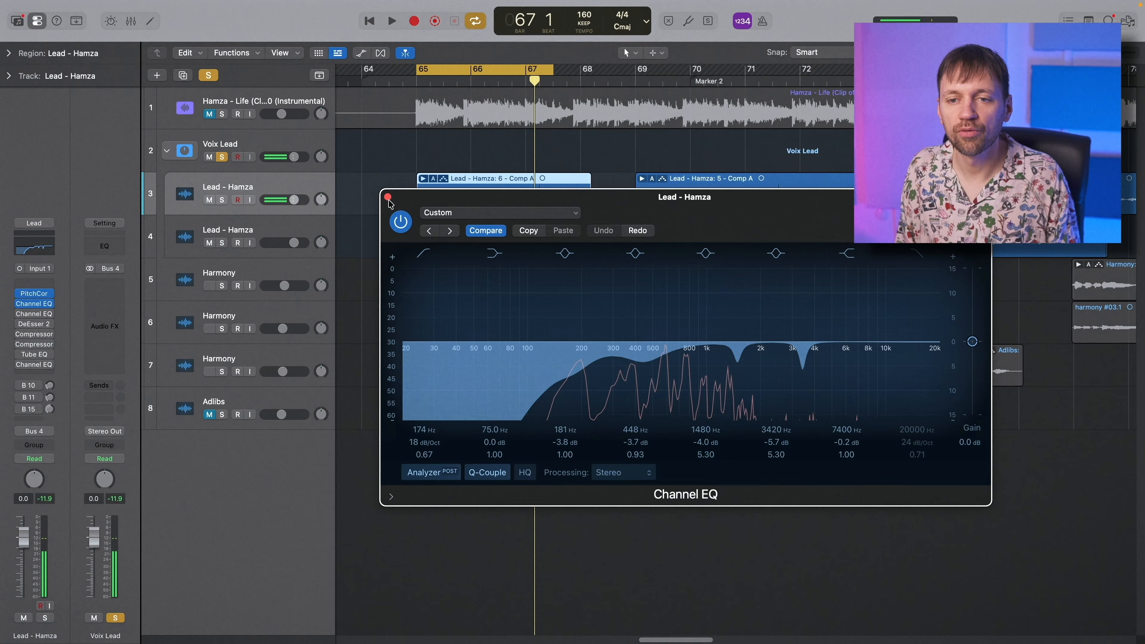
# Step: Close the first Channel EQ, enable and open the second one, and play the vocal through it
pyautogui.click(387, 198)
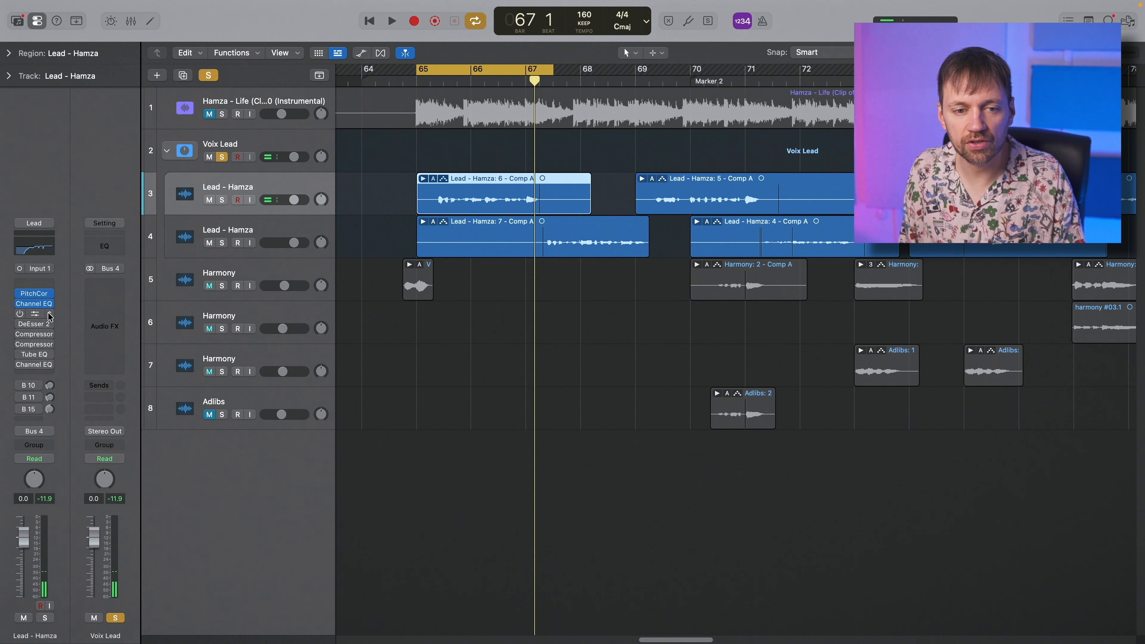
pyautogui.click(37, 316)
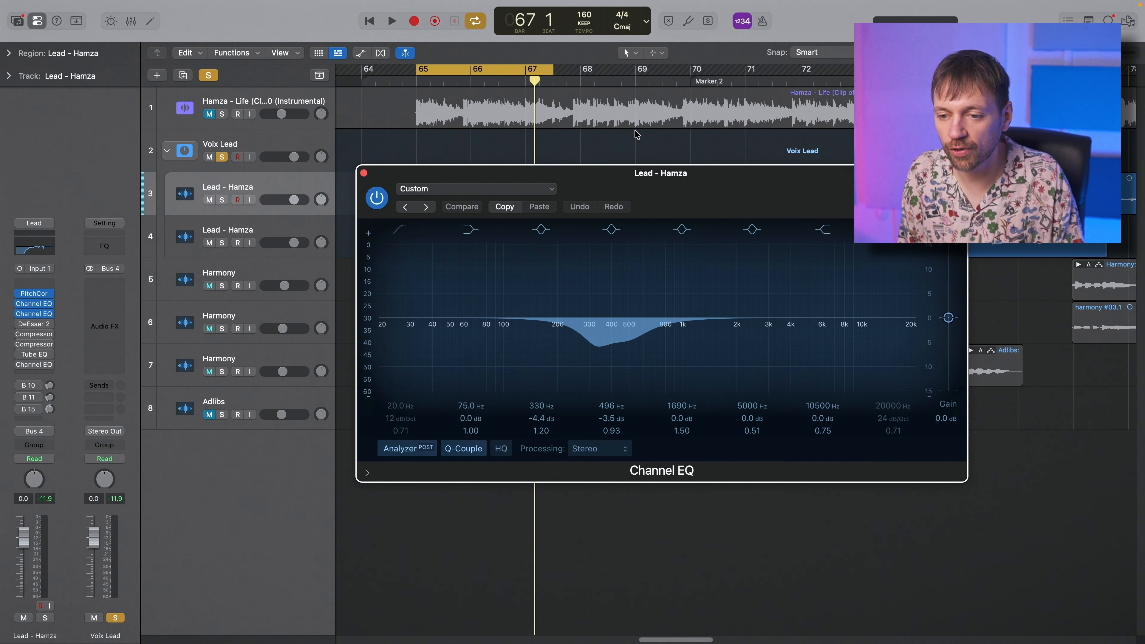
pyautogui.press('space')
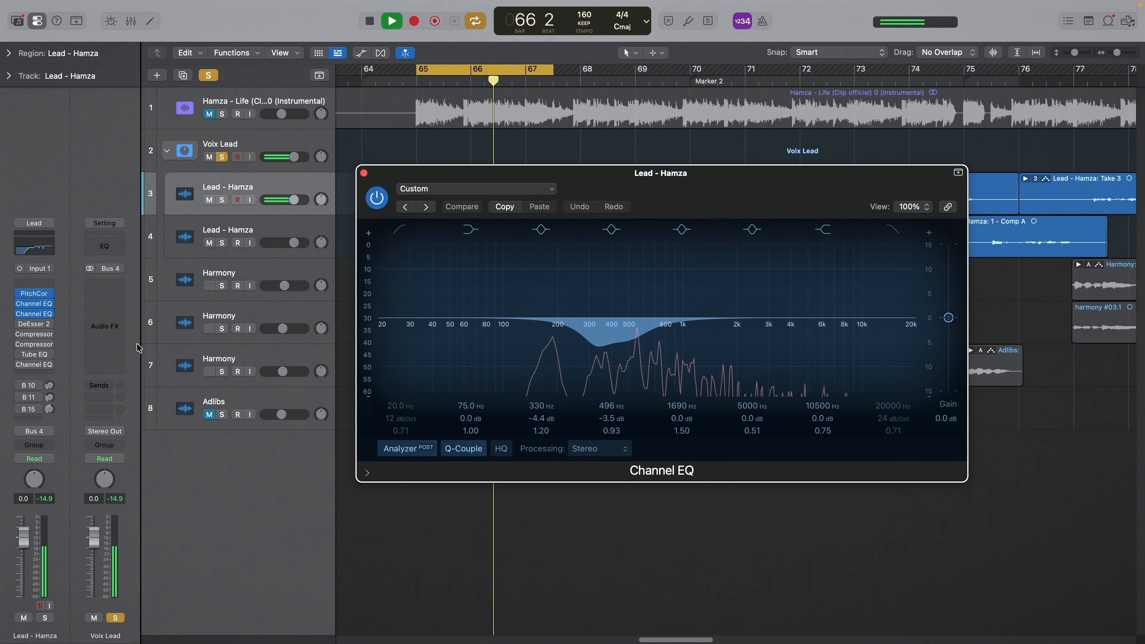
pyautogui.press('space')
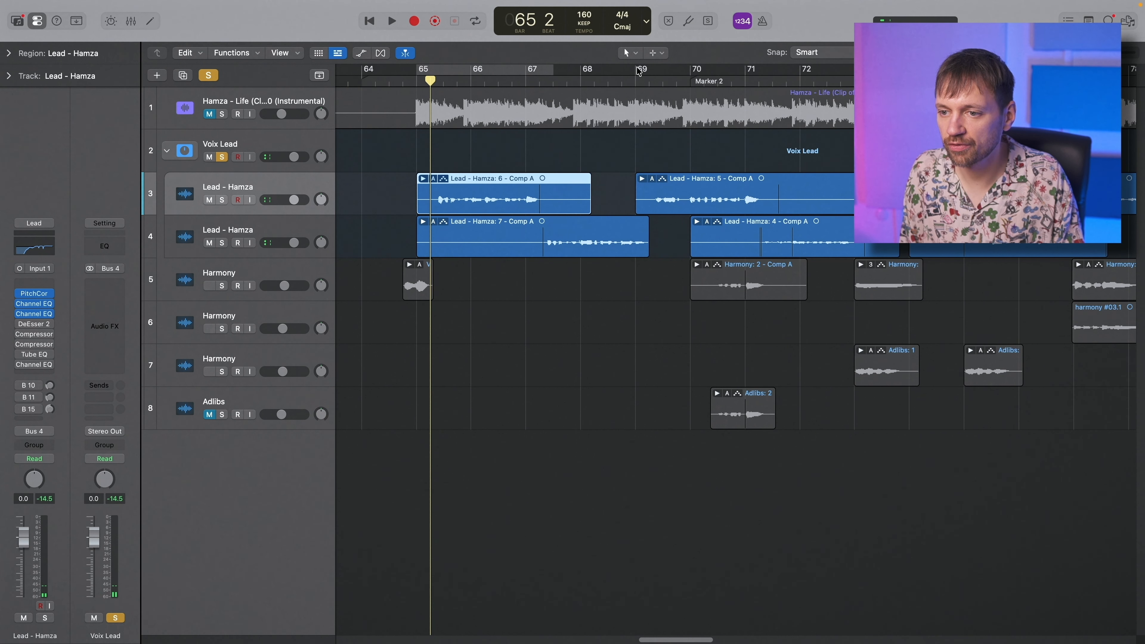
# Step: Loop from bar 69 to about bar 73 and open DeEsser 2 on the upper lead track
pyautogui.moveTo(639, 72); pyautogui.dragTo(861, 69)
pyautogui.press('space')
pyautogui.click(34, 324)
pyautogui.click(652, 82)
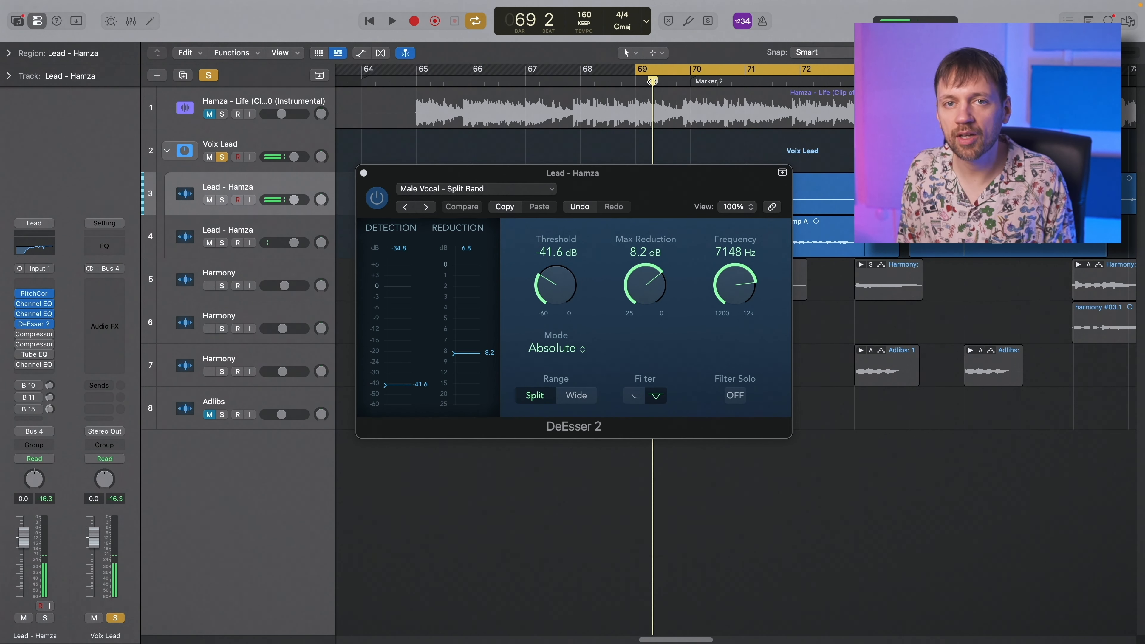
# Step: Enable DeEsser 2 and play the looped lead vocal through it
pyautogui.click(379, 200)
pyautogui.press('space')
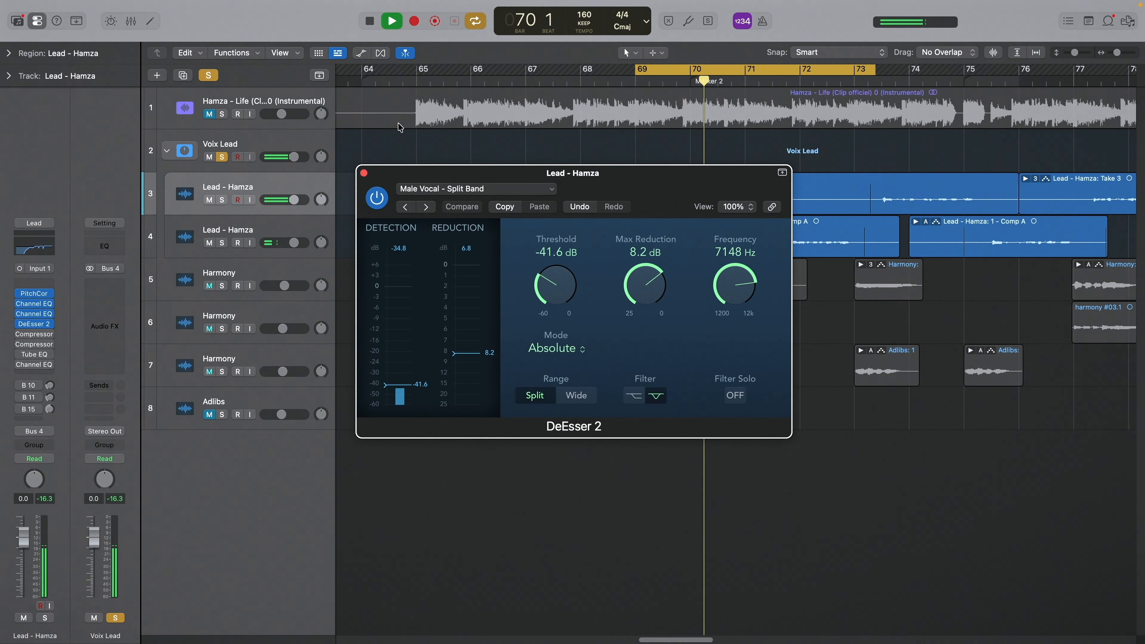
pyautogui.press('space')
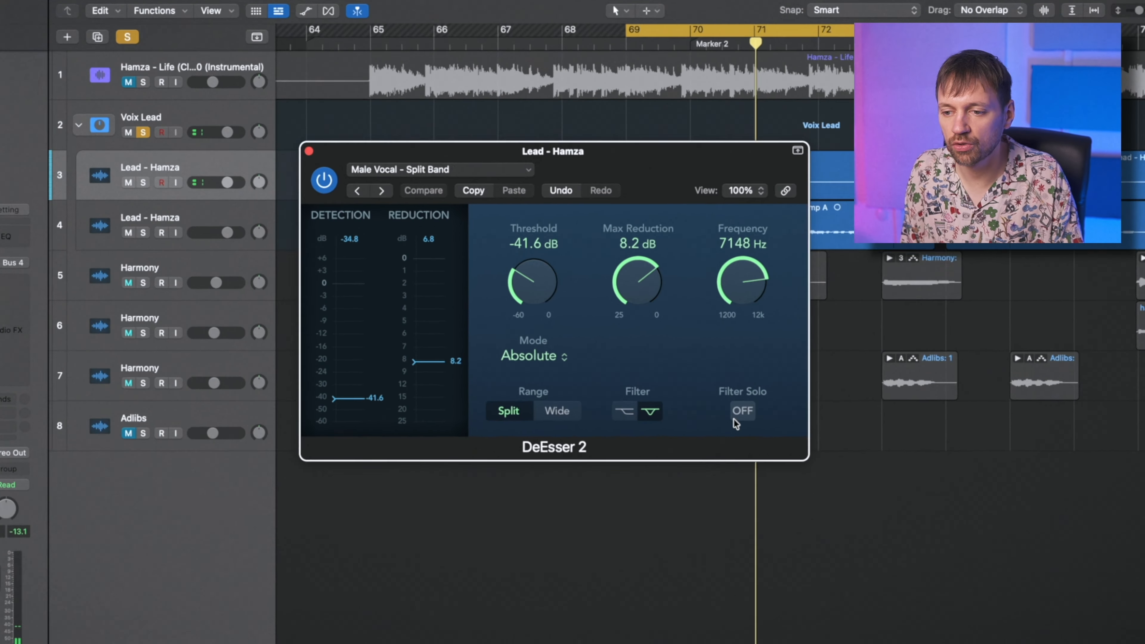
# Step: Listen to the DeEsser's detected band alone with Filter Solo on, and switch Filter Solo back off
pyautogui.click(735, 396)
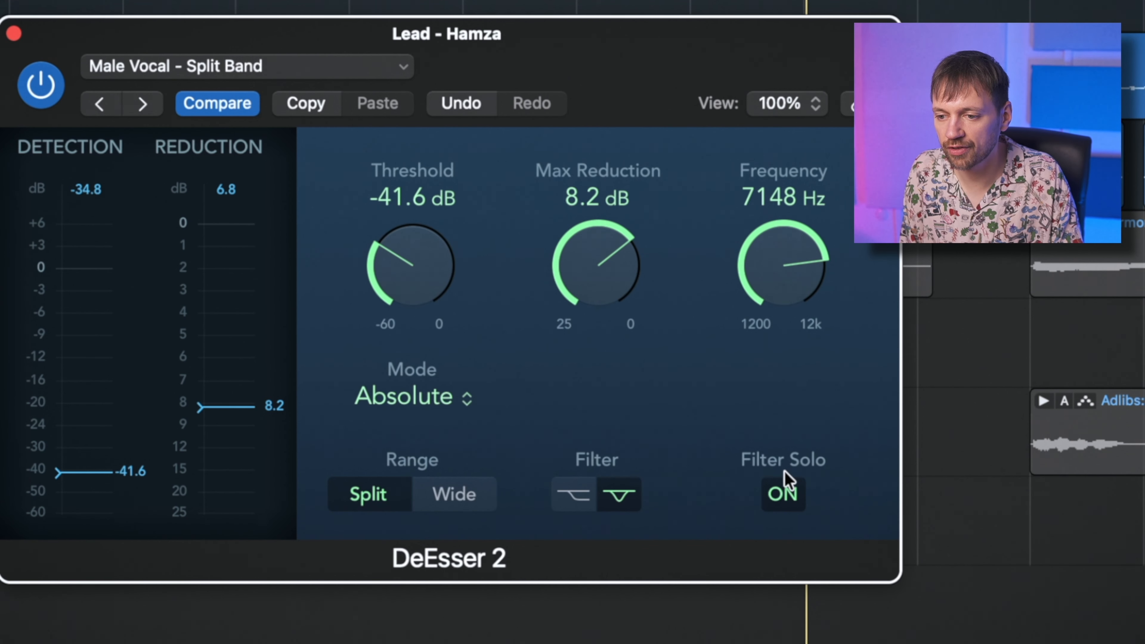
pyautogui.press('space')
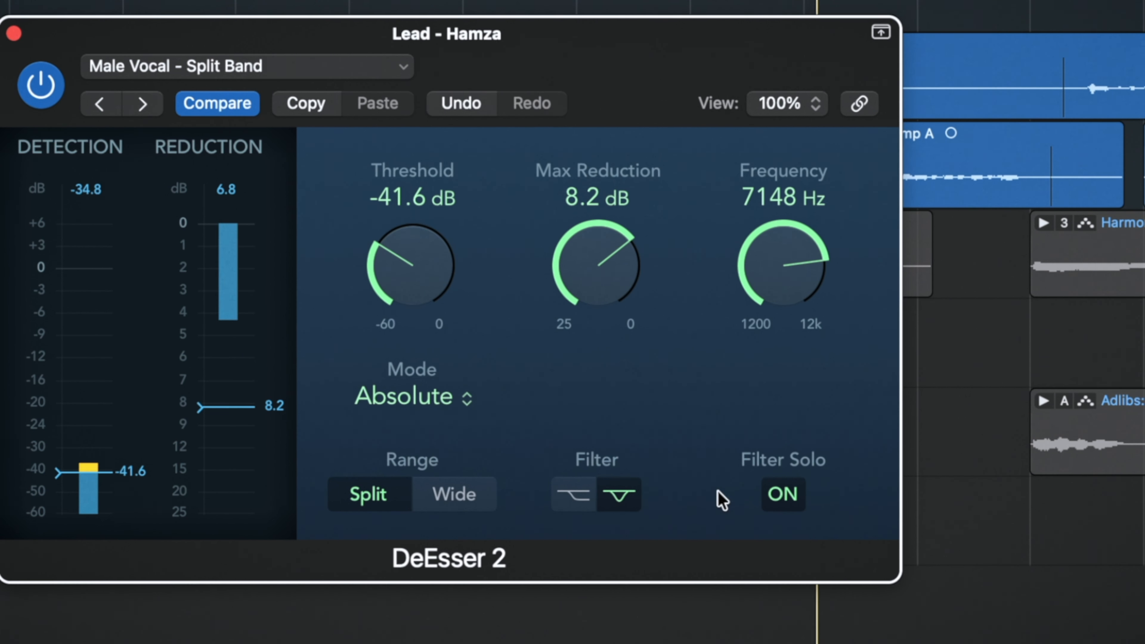
pyautogui.press('space')
pyautogui.click(783, 495)
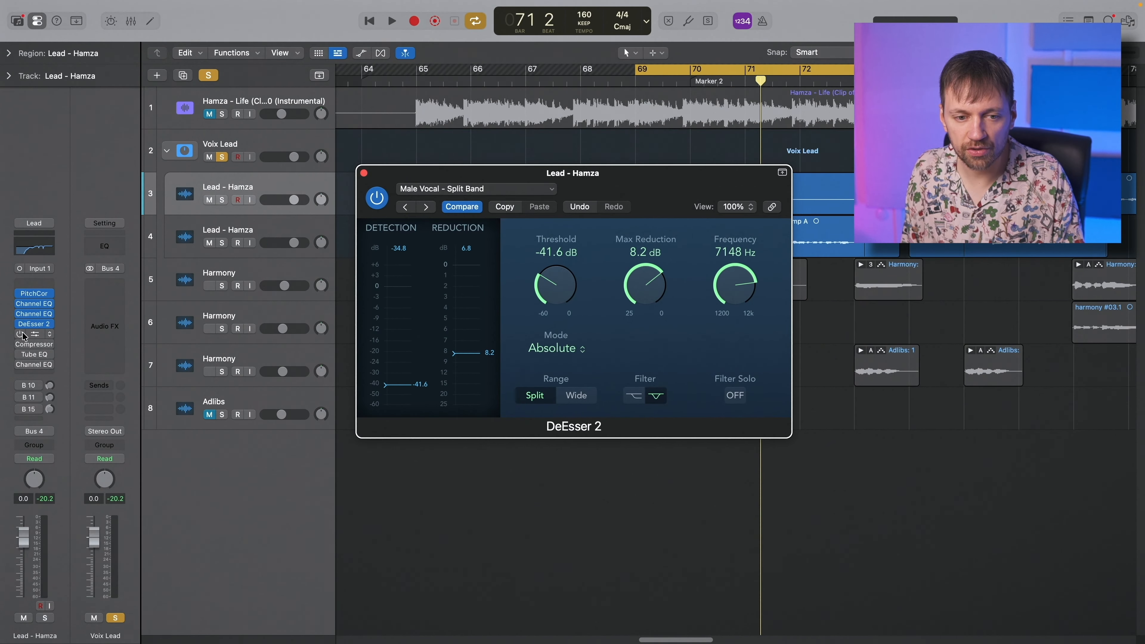
# Step: Enable and open both compressors on the lead vocal, and play the vocal with the Vintage FET one in view
pyautogui.click(35, 337)
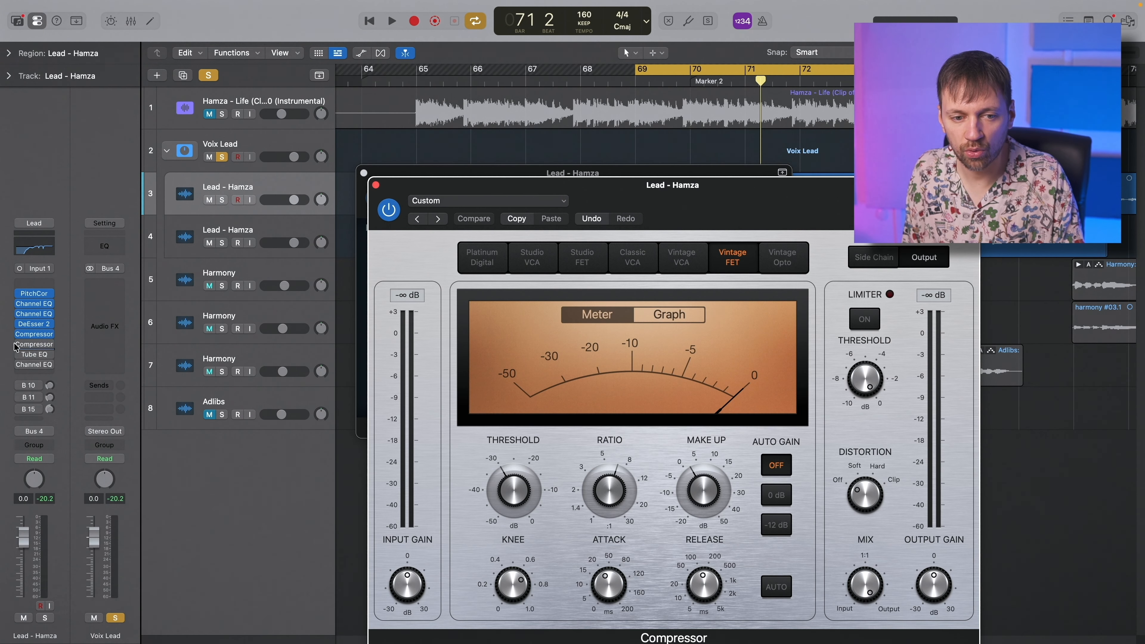
pyautogui.click(36, 345)
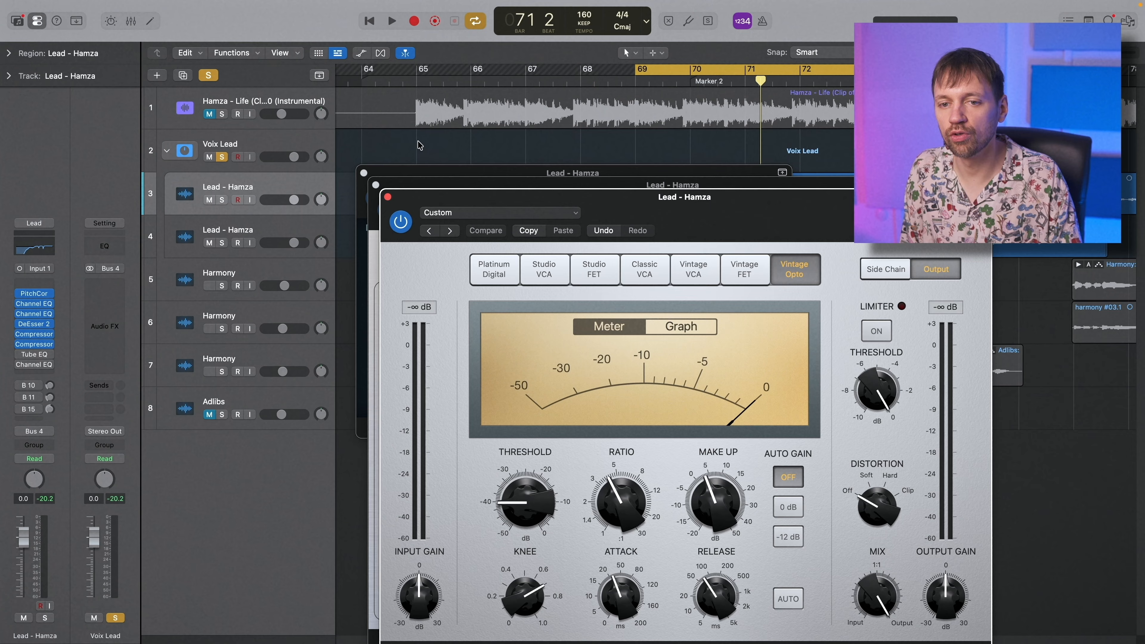
pyautogui.moveTo(426, 187); pyautogui.dragTo(374, 111)
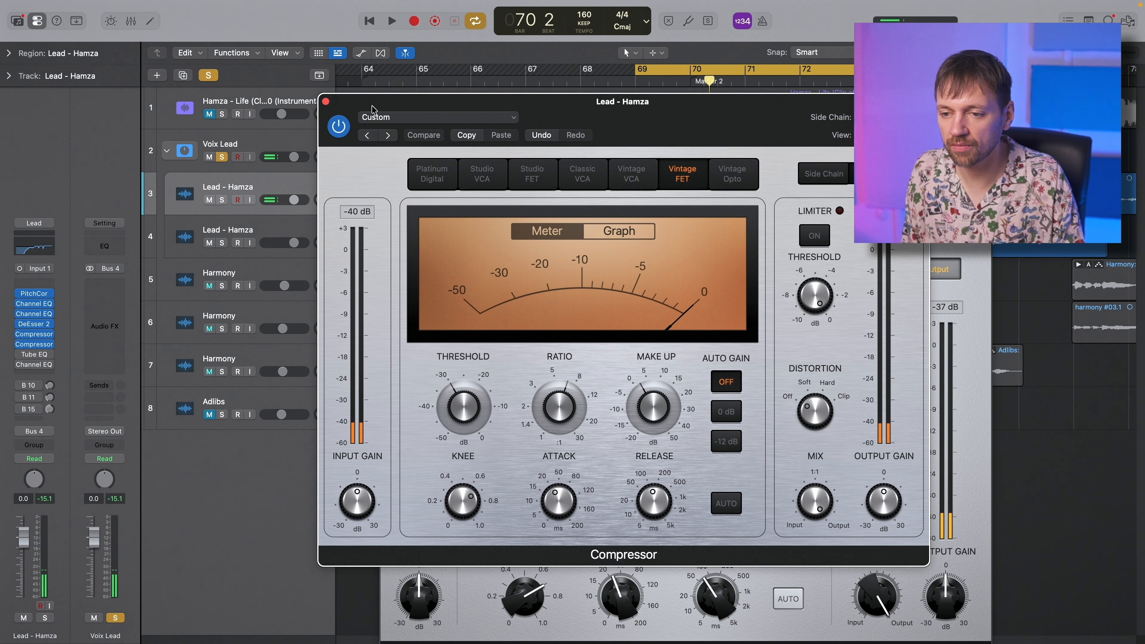
pyautogui.press('space')
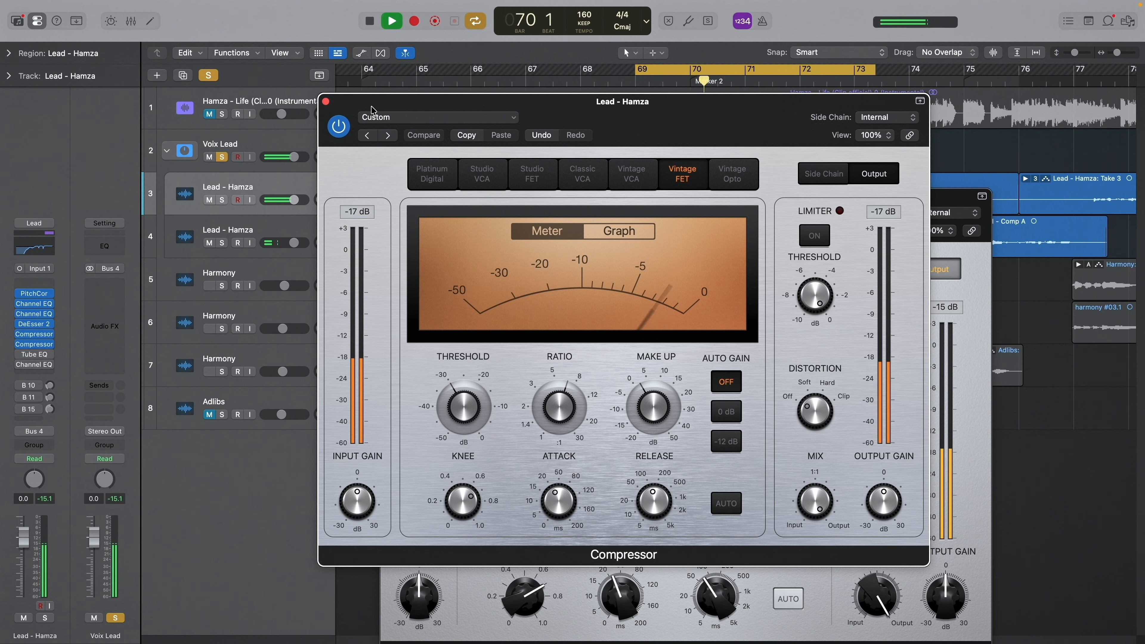
pyautogui.press('space')
# Step: Try a different attack time on the Vintage FET compressor, and watch the Vintage Opto compressor work during playback
pyautogui.moveTo(559, 465)
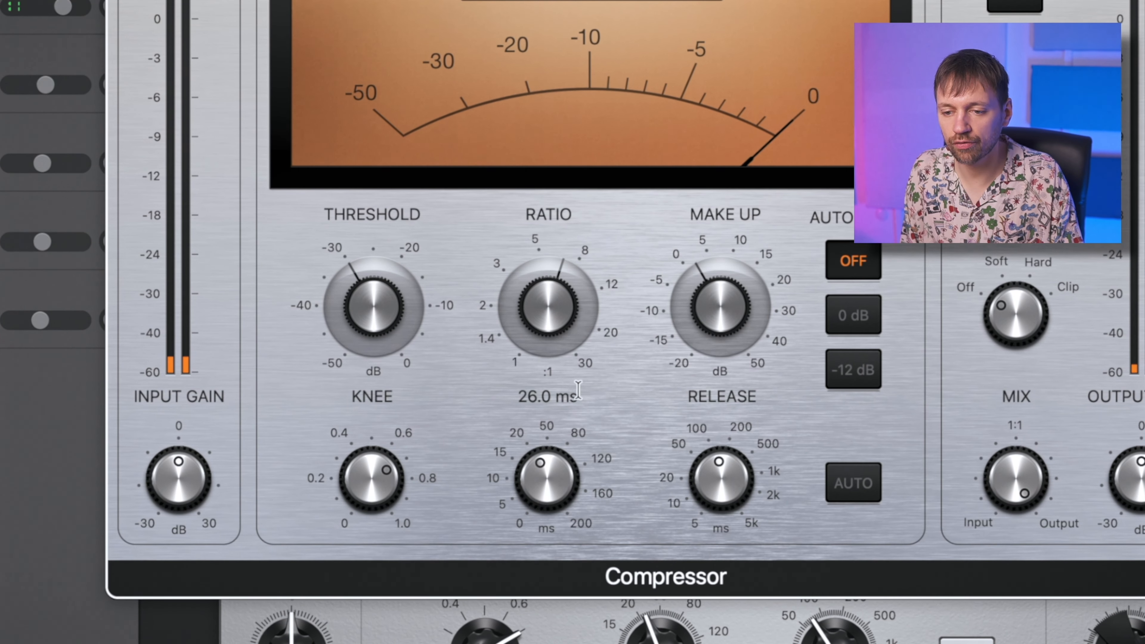
pyautogui.moveTo(535, 472); pyautogui.dragTo(537, 485)
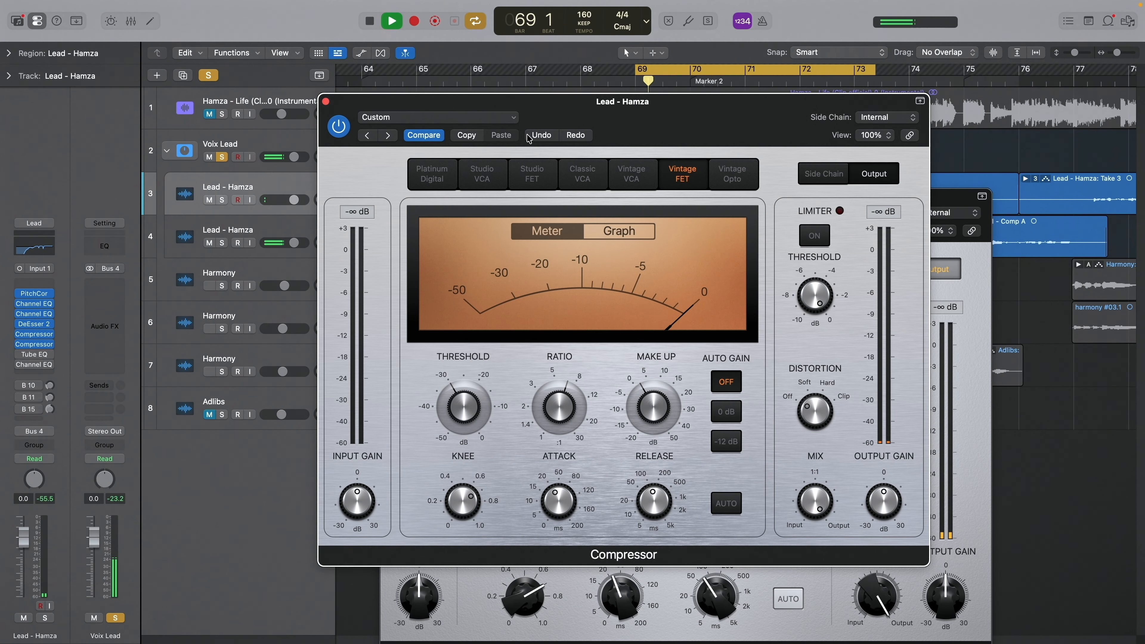
pyautogui.click(957, 331)
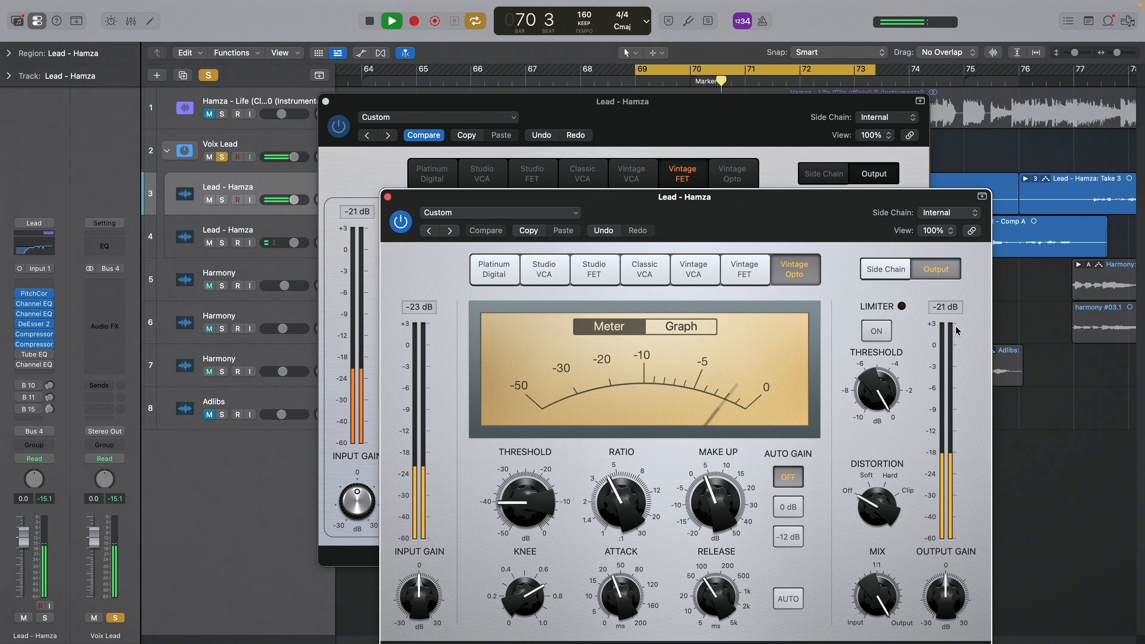
pyautogui.press('space')
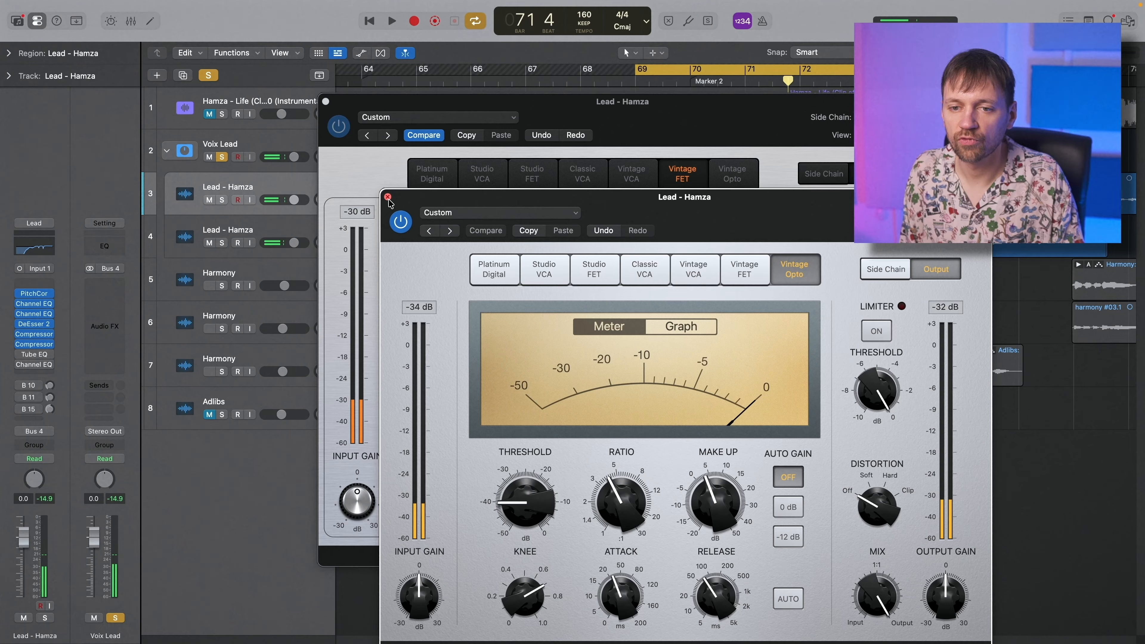
# Step: Close the compressor windows, enable and open the Vintage Tube EQ, and play the vocal through it
pyautogui.keyDown('alt'); pyautogui.click(387, 198); pyautogui.keyUp('alt')
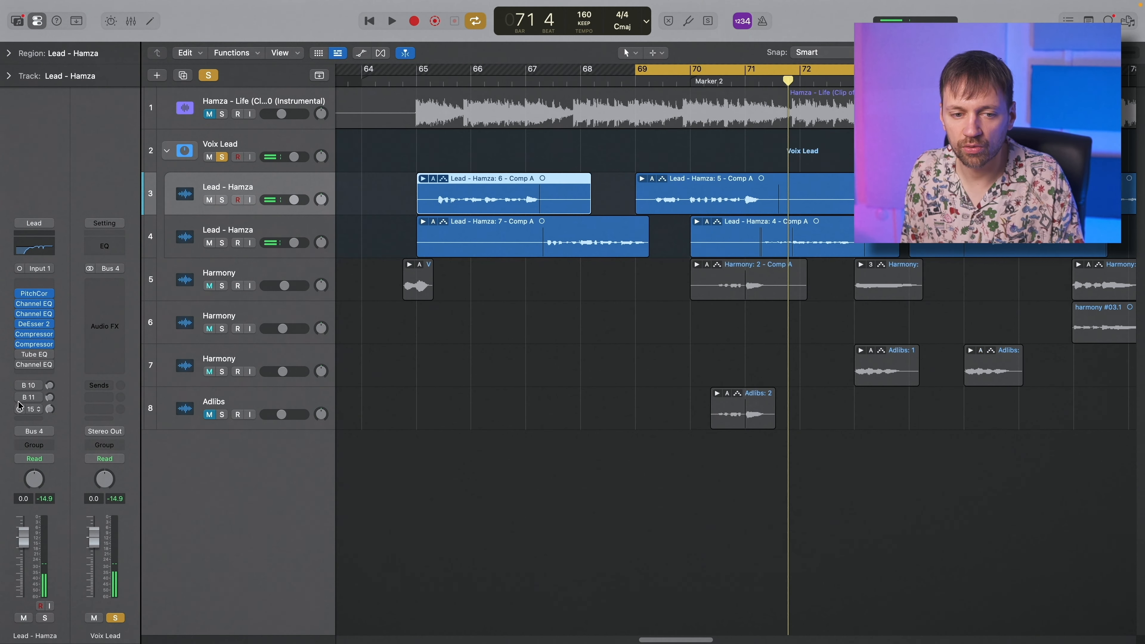
pyautogui.click(41, 356)
pyautogui.moveTo(660, 171); pyautogui.dragTo(564, 85)
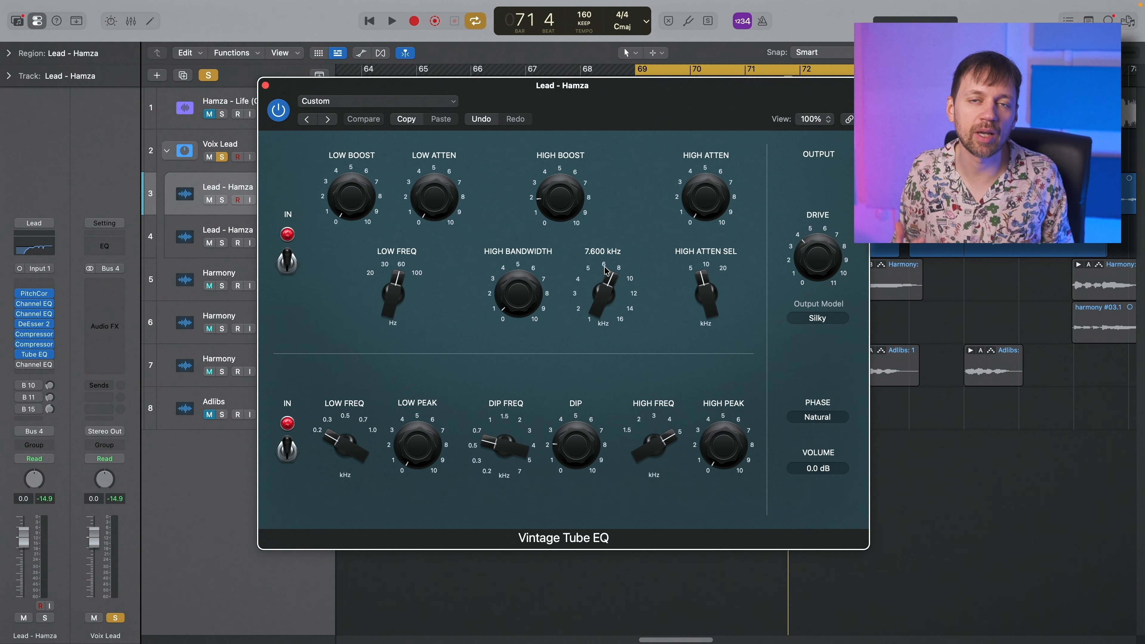
pyautogui.press('space')
# Step: Audition a stronger High Boost on the Vintage Tube EQ and bring it back to 2.1
pyautogui.moveTo(551, 181); pyautogui.dragTo(552, 117)
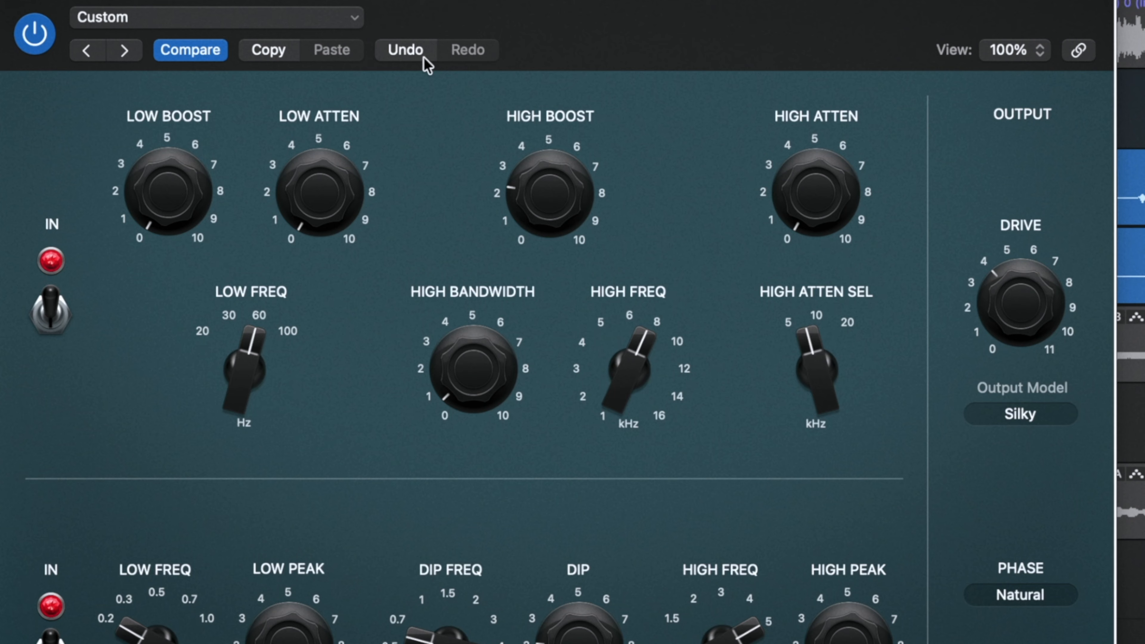
pyautogui.moveTo(569, 220)
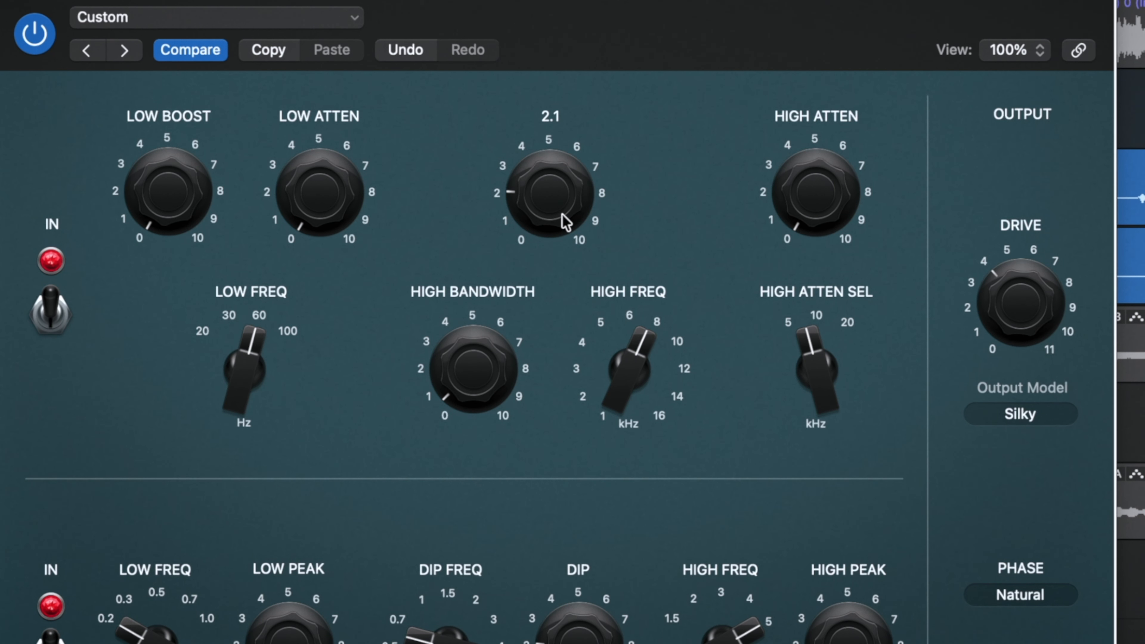
pyautogui.press('space')
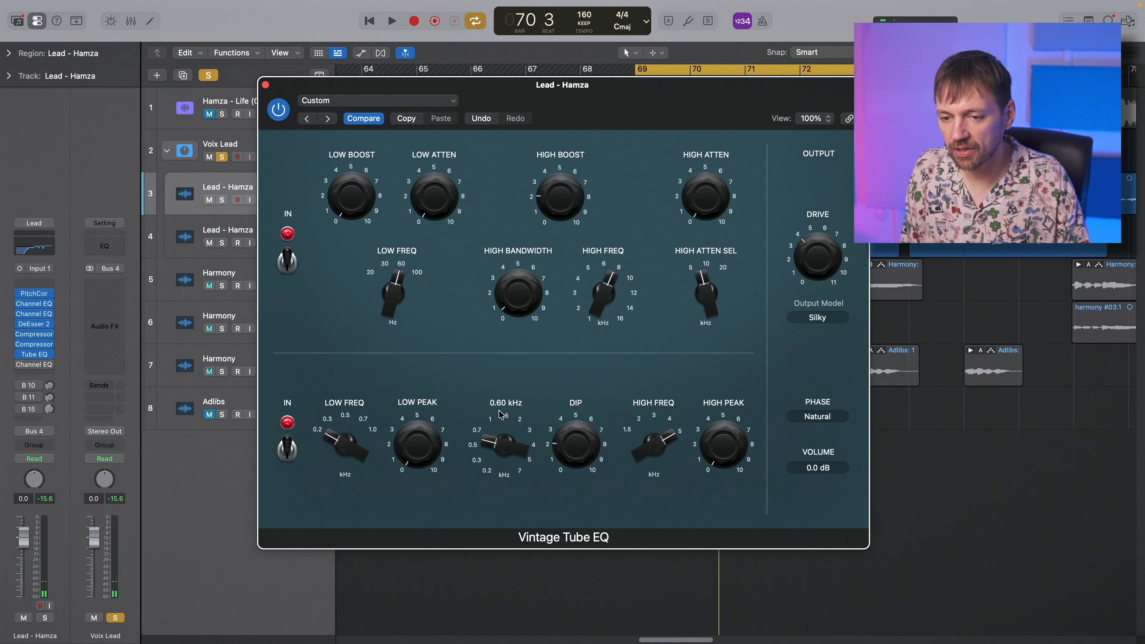
pyautogui.moveTo(589, 449)
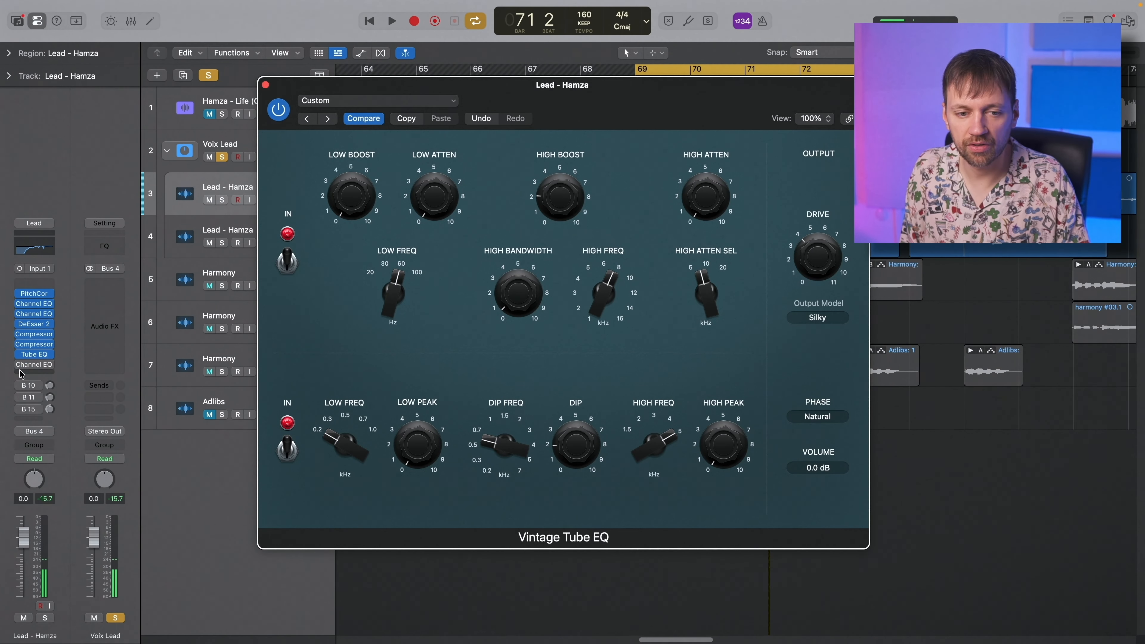
# Step: Enable and open the last Channel EQ in the lead vocal's effect chain
pyautogui.click(19, 369)
pyautogui.click(20, 367)
pyautogui.click(20, 365)
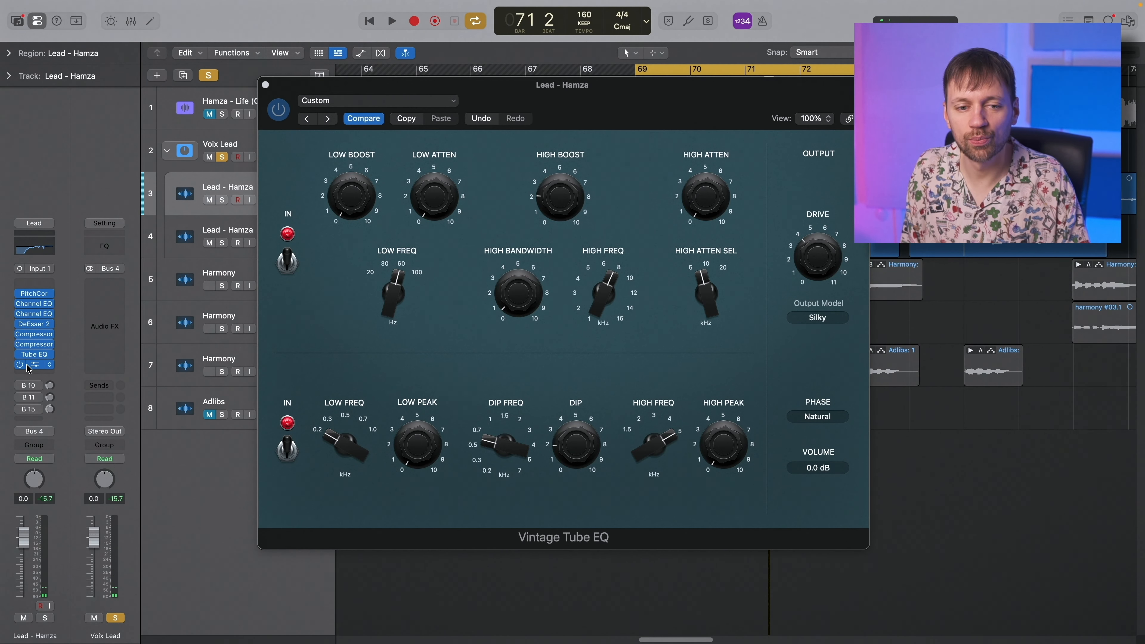
pyautogui.click(31, 366)
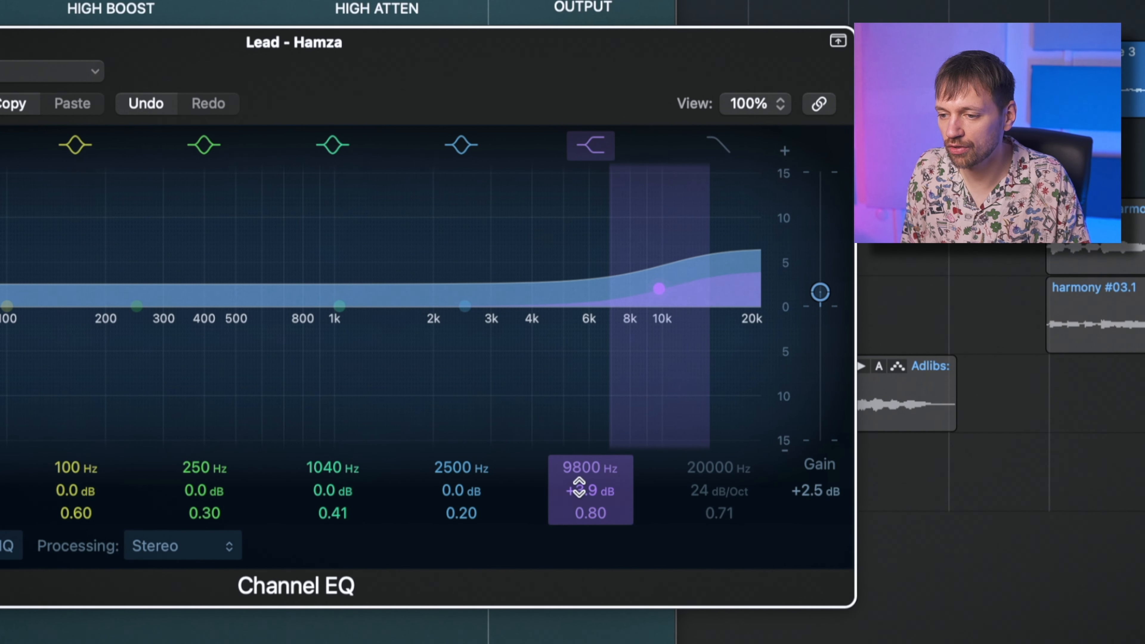
# Step: Try the Channel EQ's 9800 Hz high shelf at +6.6 dB while playing the vocal
pyautogui.press('space')
pyautogui.moveTo(579, 487)
pyautogui.mouseDown()
pyautogui.moveTo(579, 446)
pyautogui.moveTo(579, 477)
pyautogui.mouseUp()
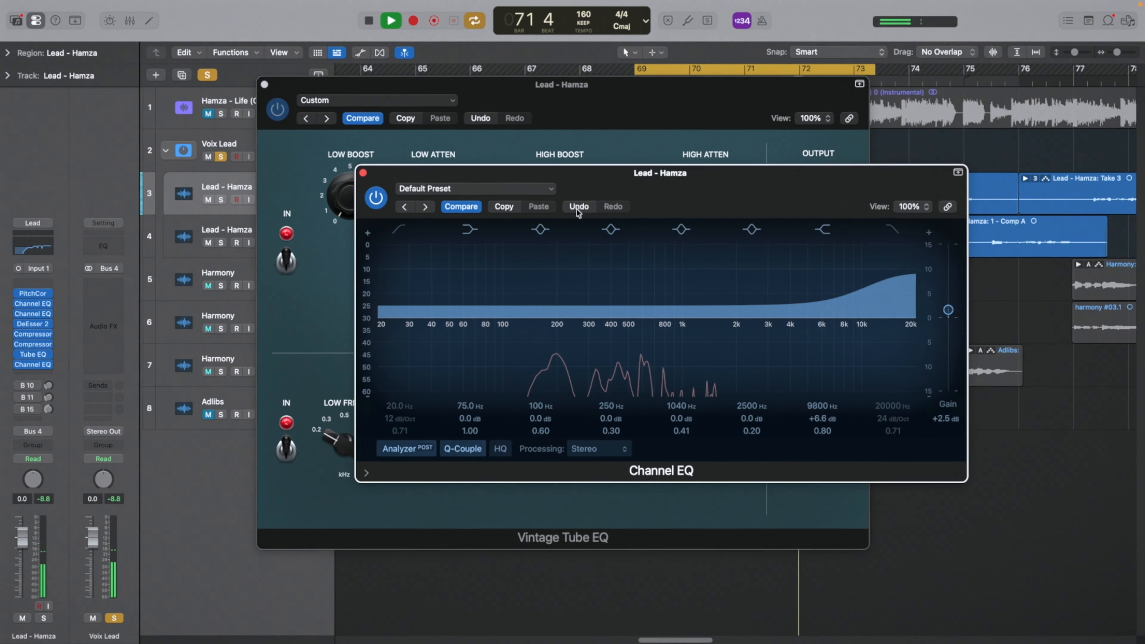
pyautogui.click(403, 164)
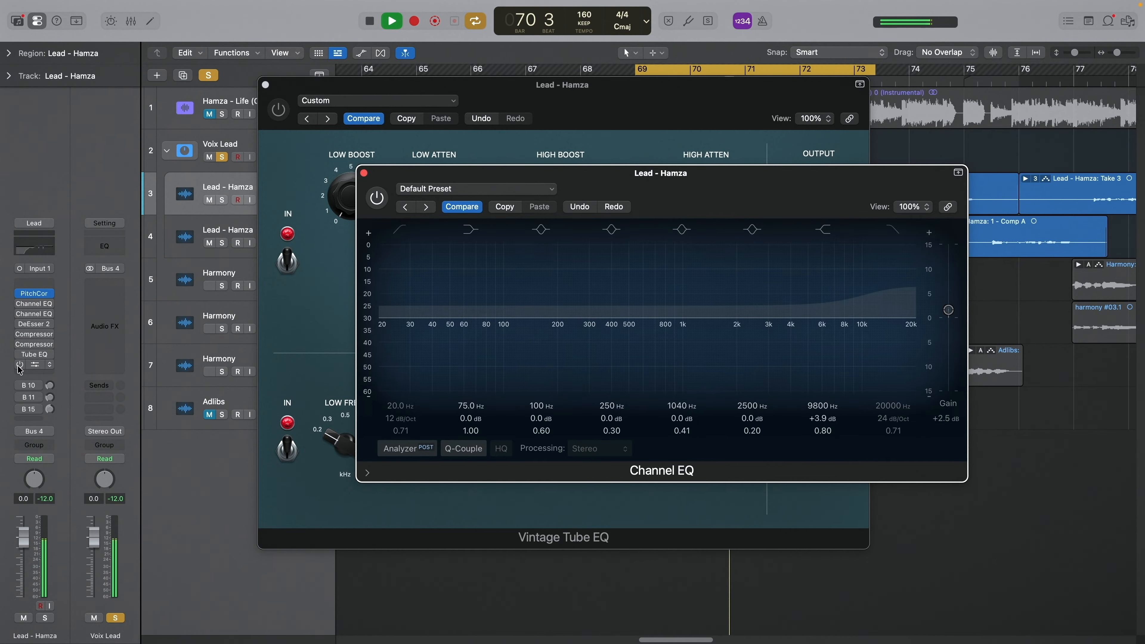
# Step: Re-enable the bypassed effects after Pitch Correction, listen to the full chain, and hide the plug-in windows
pyautogui.click(19, 365)
pyautogui.press('space')
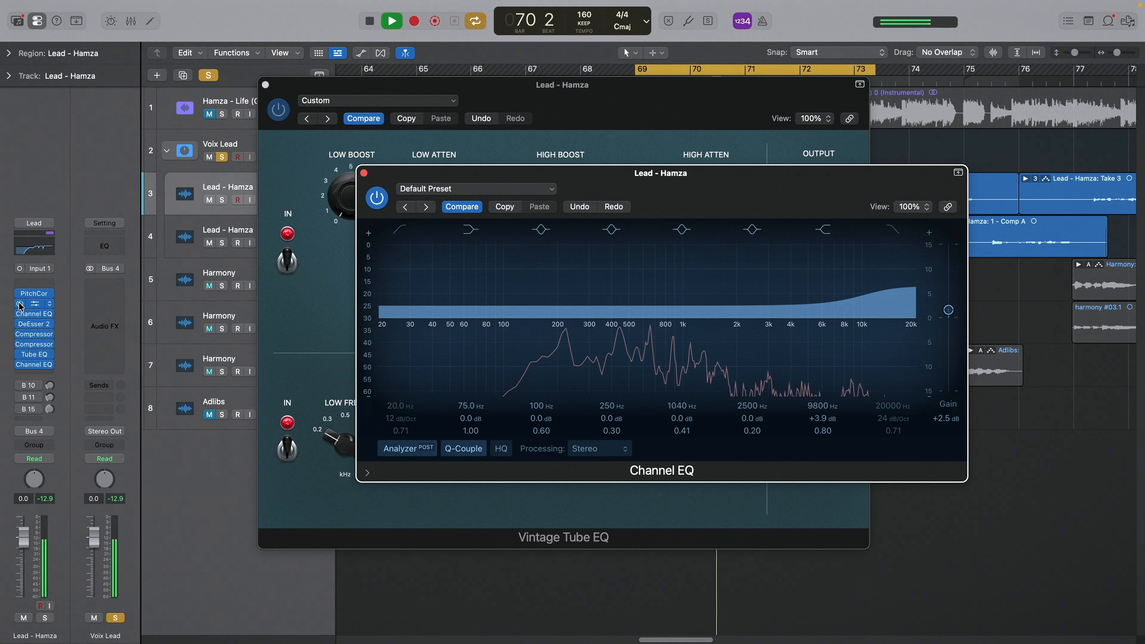
pyautogui.press('space')
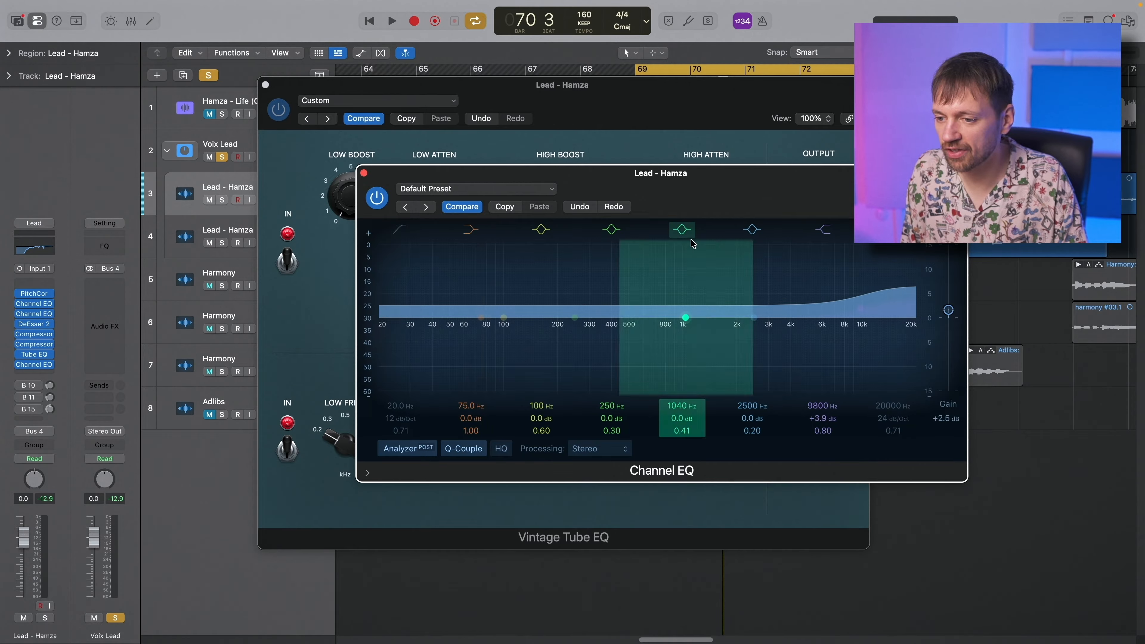
pyautogui.press('v')
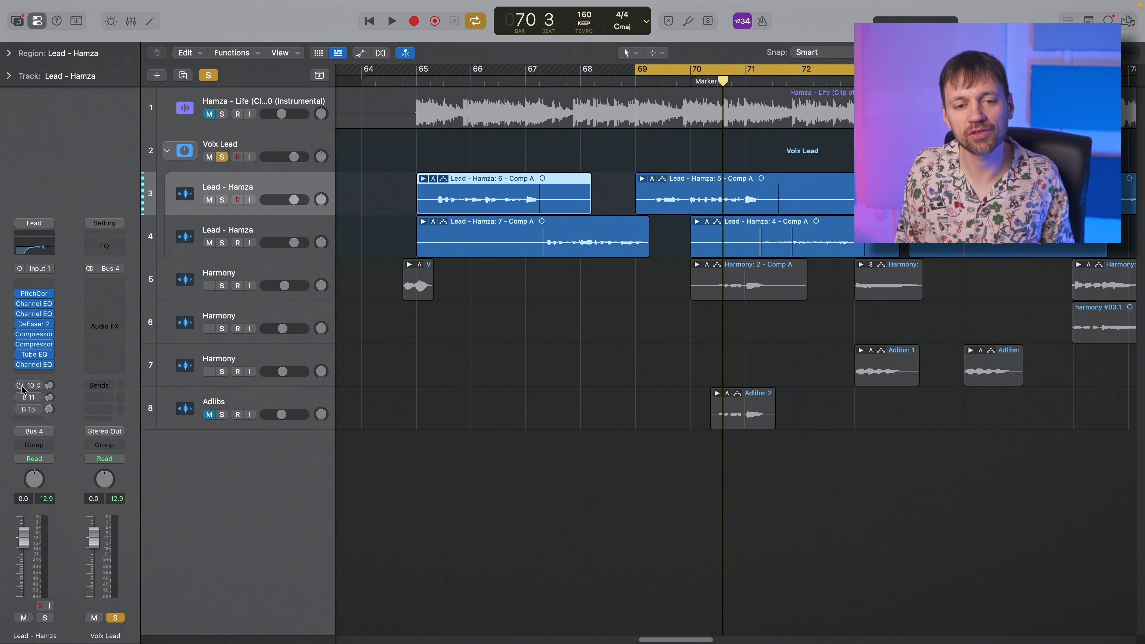
# Step: Enable the lead vocal's Bus 10 send to the Reverb Room and show that reverb's channel strip
pyautogui.click(32, 386)
pyautogui.click(2, 384)
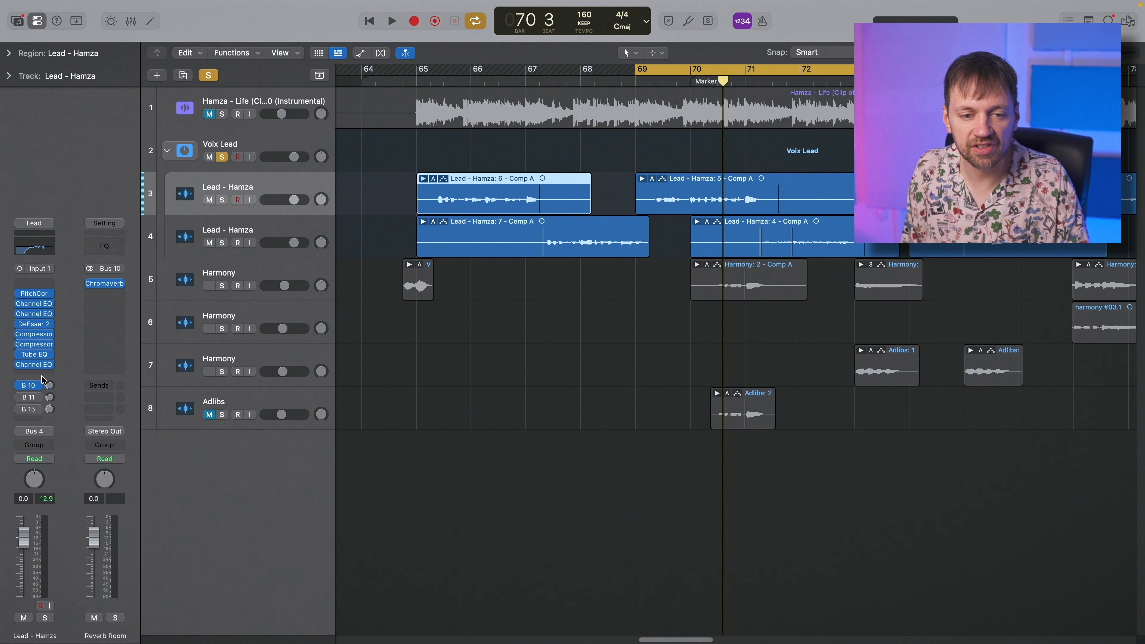
pyautogui.click(38, 386)
pyautogui.click(3, 514)
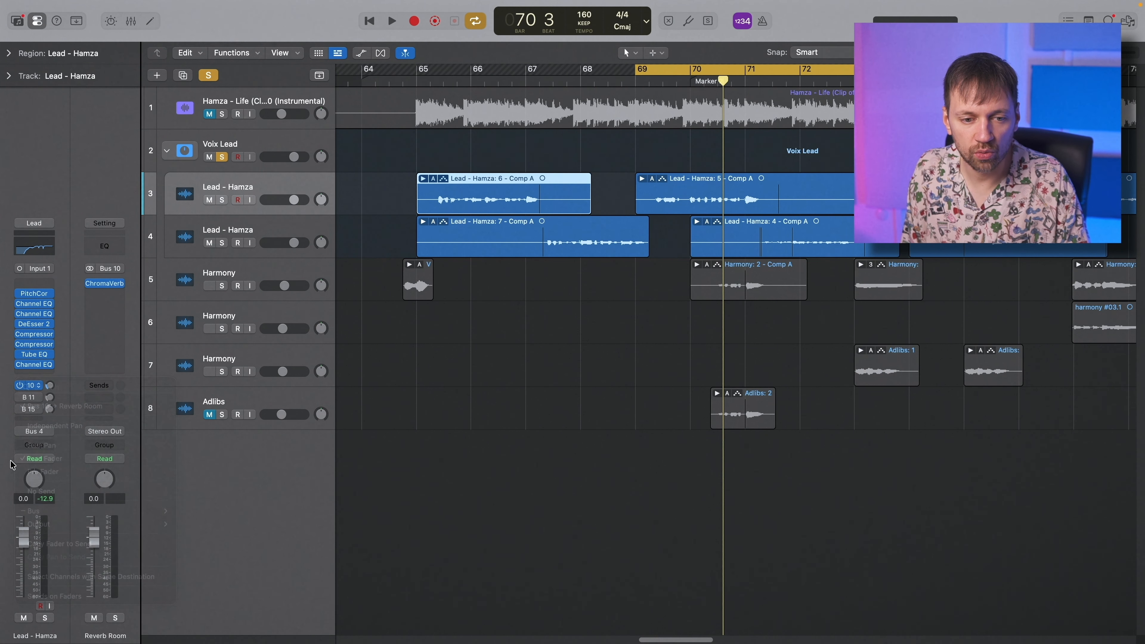
# Step: Add a lead vocal send to Bus 13 and rename its Aux 10 channel as Delay
pyautogui.click(36, 386)
pyautogui.moveTo(38, 511)
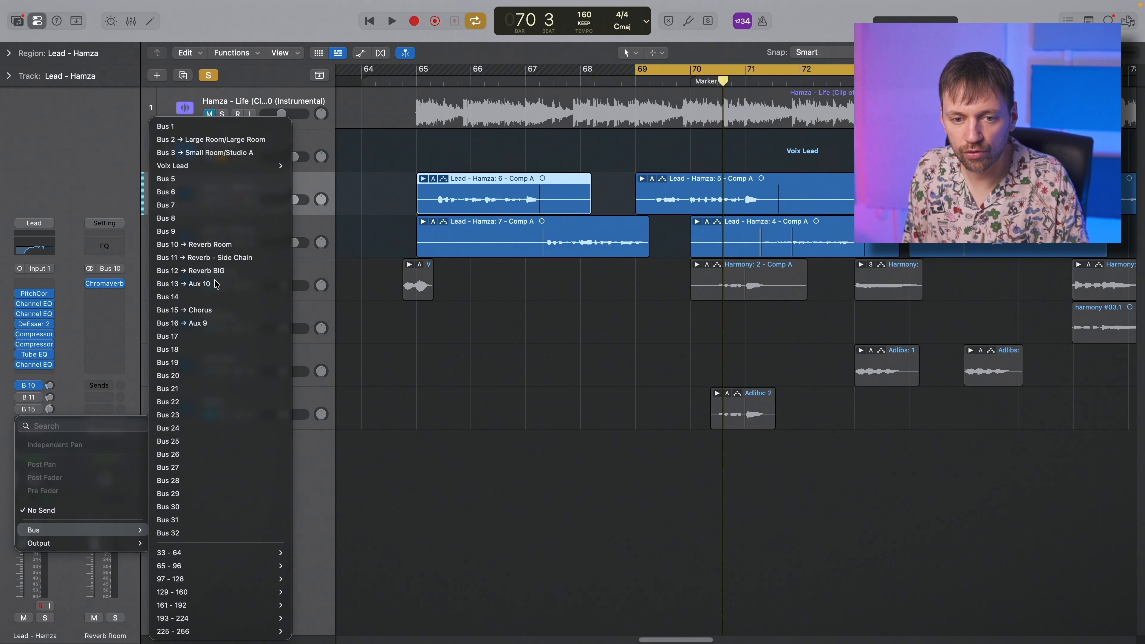
pyautogui.click(217, 284)
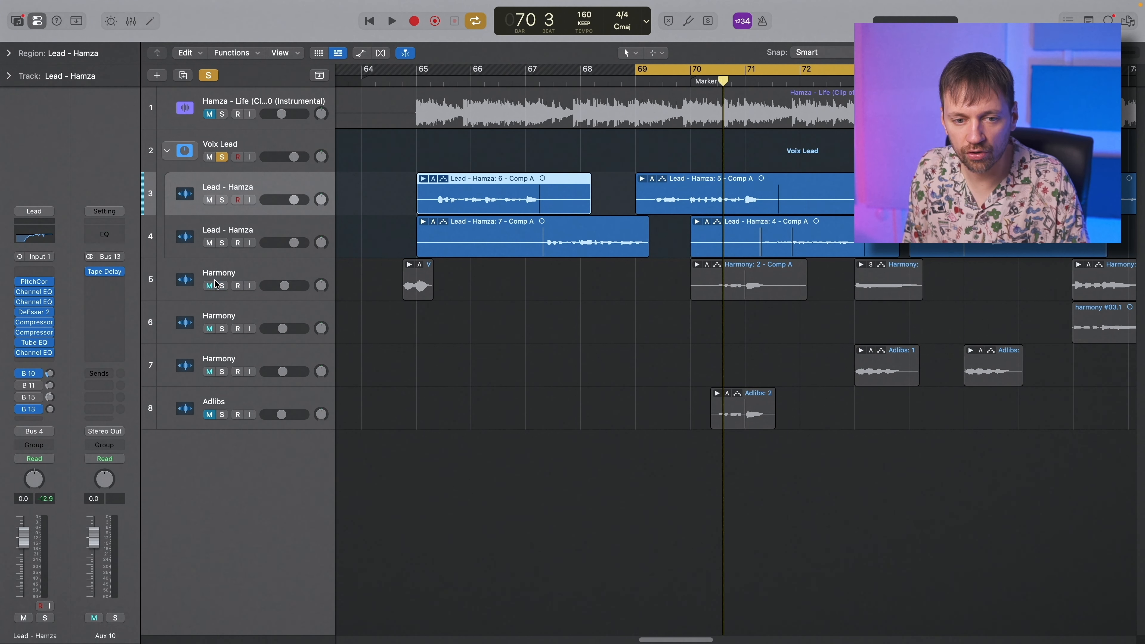
pyautogui.write('De')
pyautogui.write('lay')
pyautogui.press('Return')
# Step: Try routing the extra send to Bus 16 (Aux 9) instead of the Delay bus
pyautogui.click(29, 410)
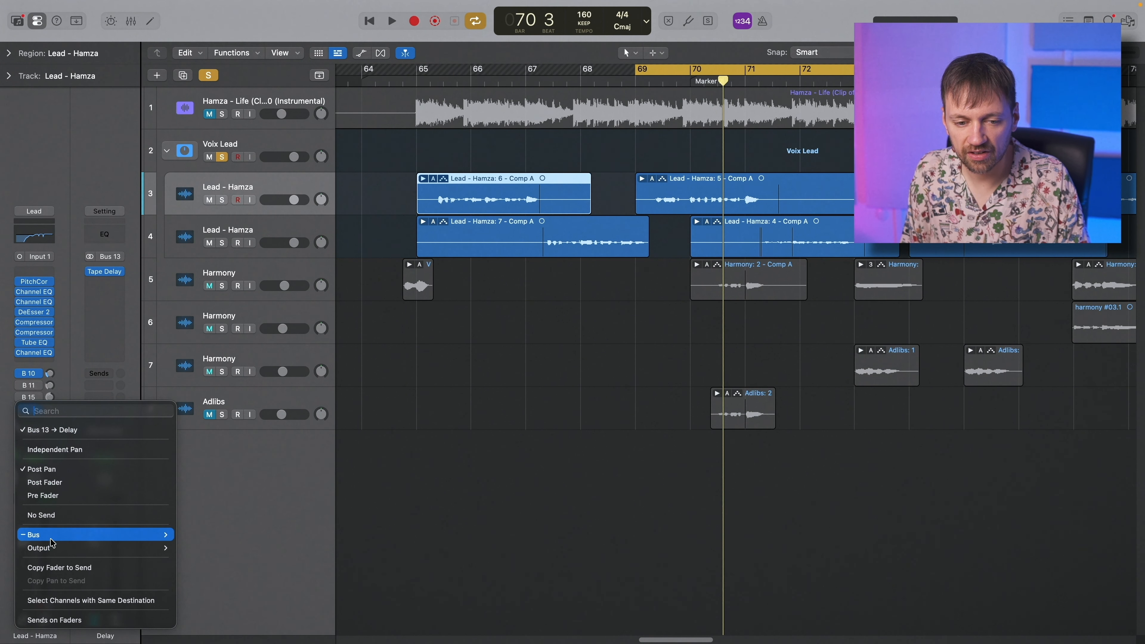
pyautogui.moveTo(50, 537)
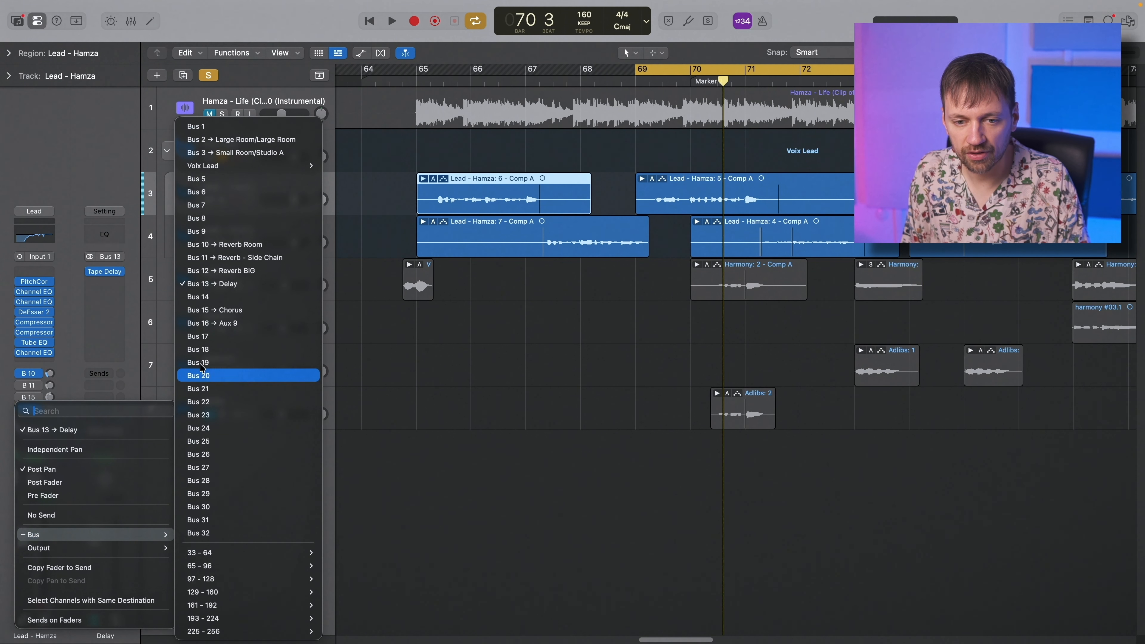
pyautogui.click(234, 322)
pyautogui.click(37, 386)
pyautogui.press('Escape')
# Step: Loop from bar 65 to about bar 71.5, mute the lower lead track, and play the vocal with the Reverb Room send
pyautogui.moveTo(430, 71); pyautogui.dragTo(779, 93)
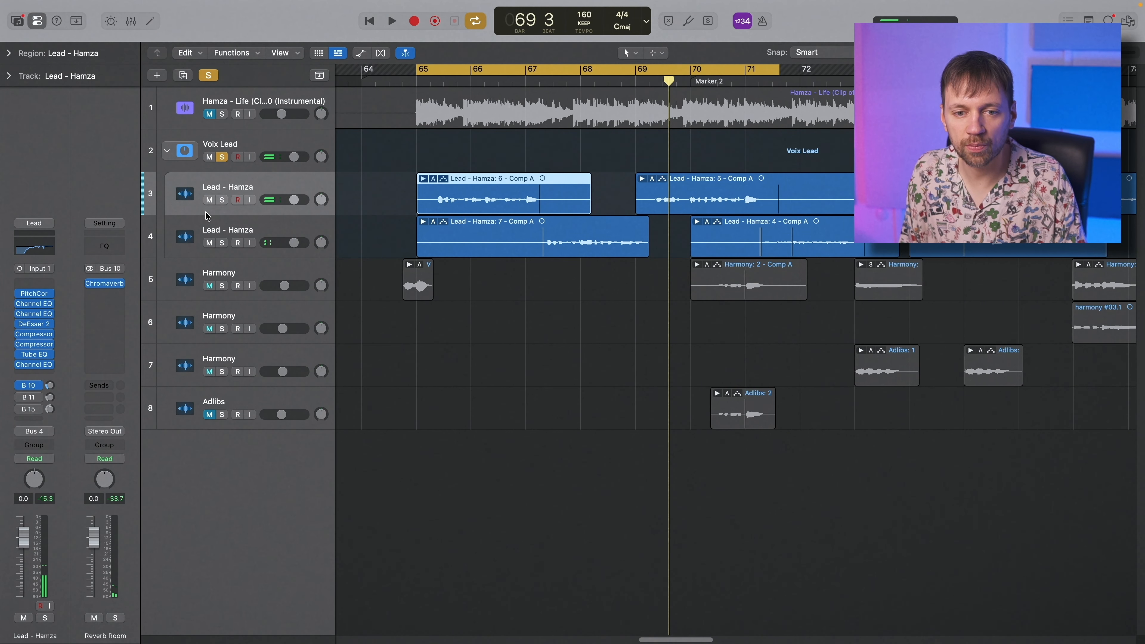
pyautogui.click(209, 244)
pyautogui.press('space')
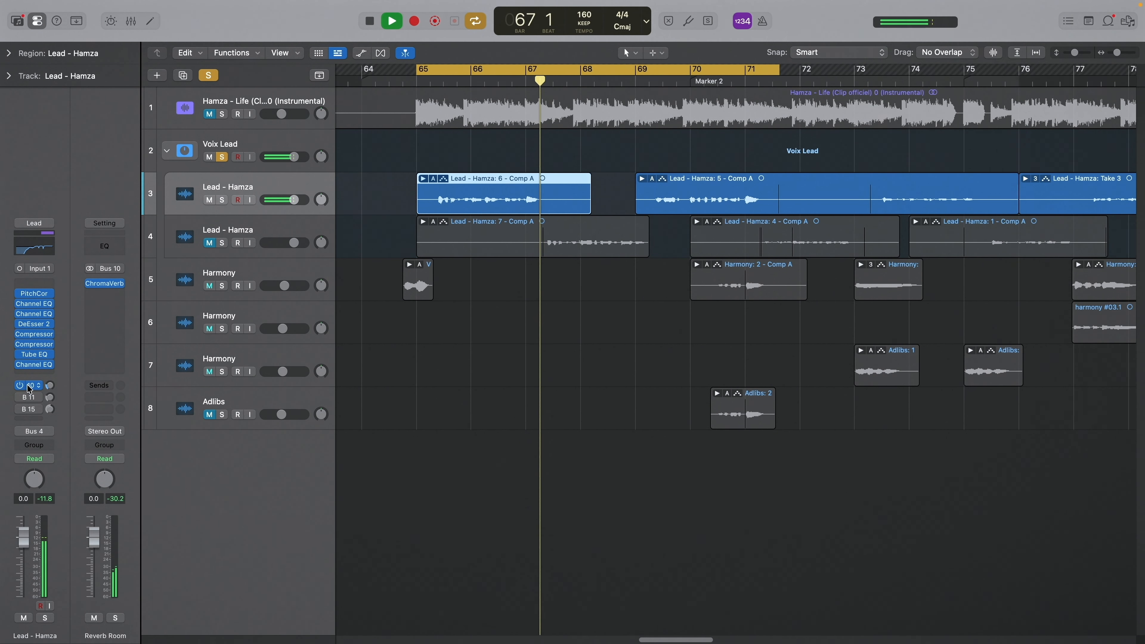
pyautogui.press('space')
pyautogui.press('space')
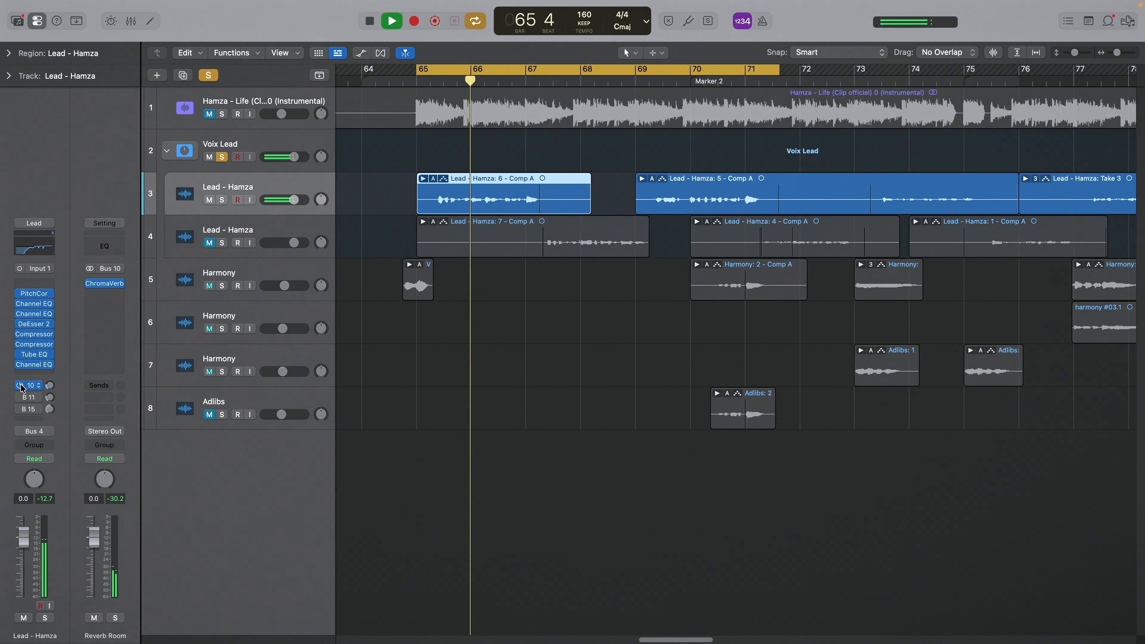
# Step: Enable the Bus 11 send on the lead vocal and show the Reverb - Side Chain channel strip
pyautogui.click(22, 396)
pyautogui.press('space')
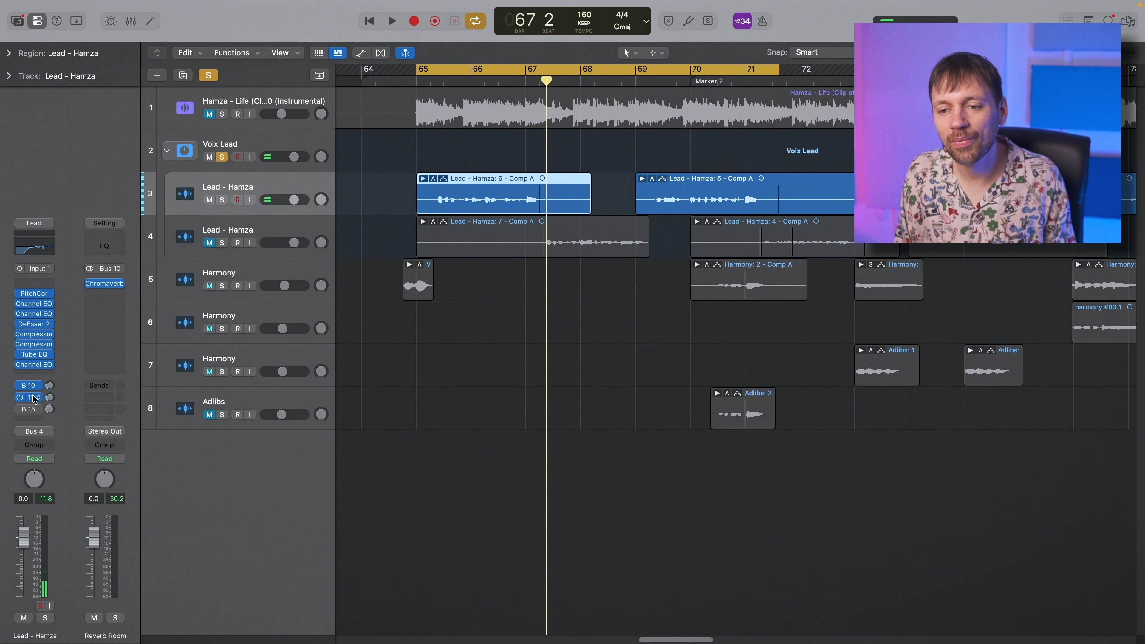
pyautogui.click(34, 399)
pyautogui.click(85, 351)
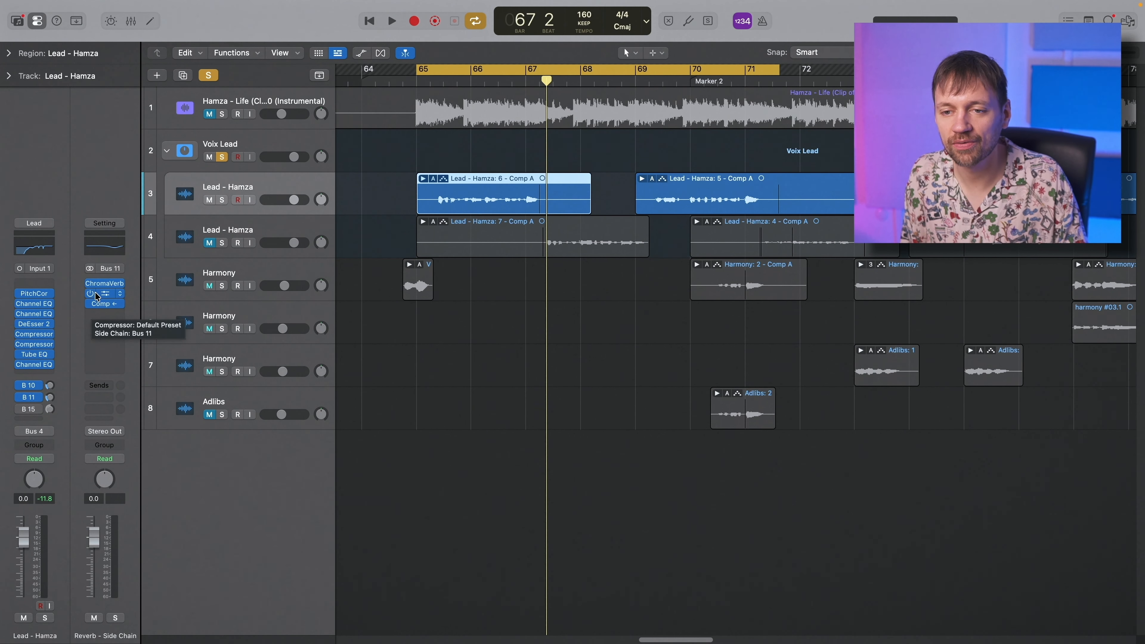
# Step: Play the looped vocal with the side-chained reverb, and move the playhead back to the end of bar 66
pyautogui.press('space')
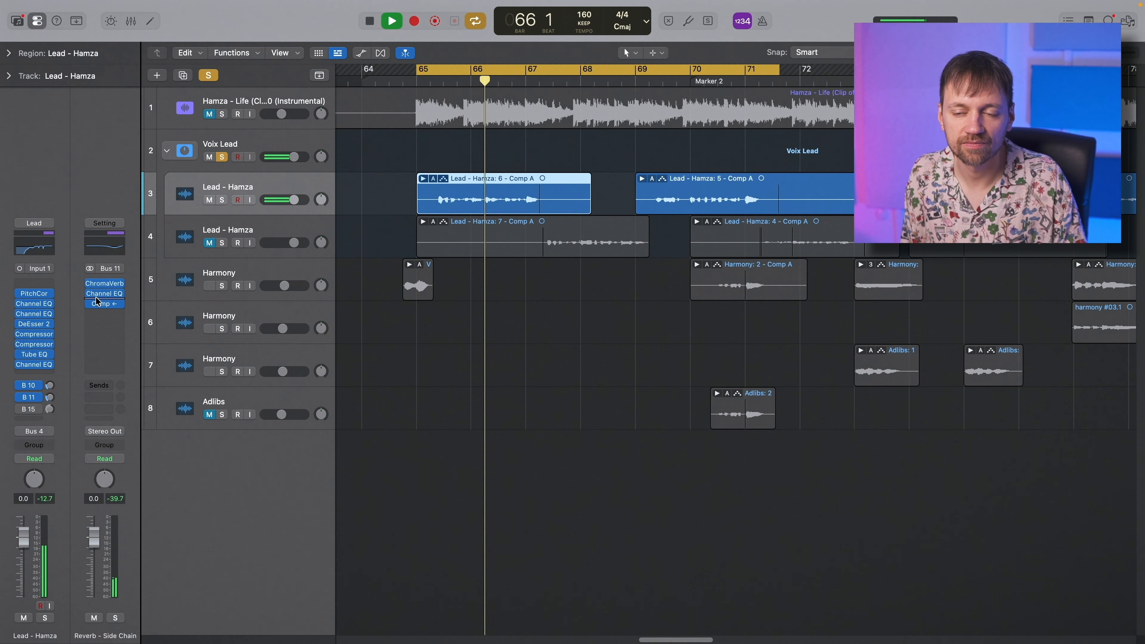
pyautogui.press('space')
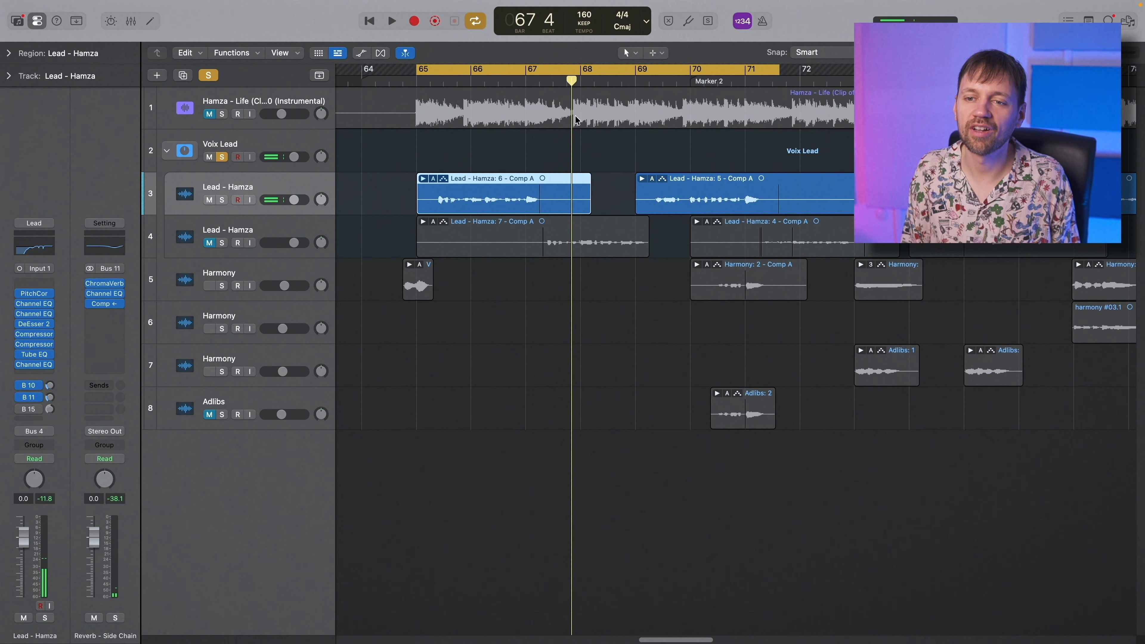
pyautogui.click(515, 76)
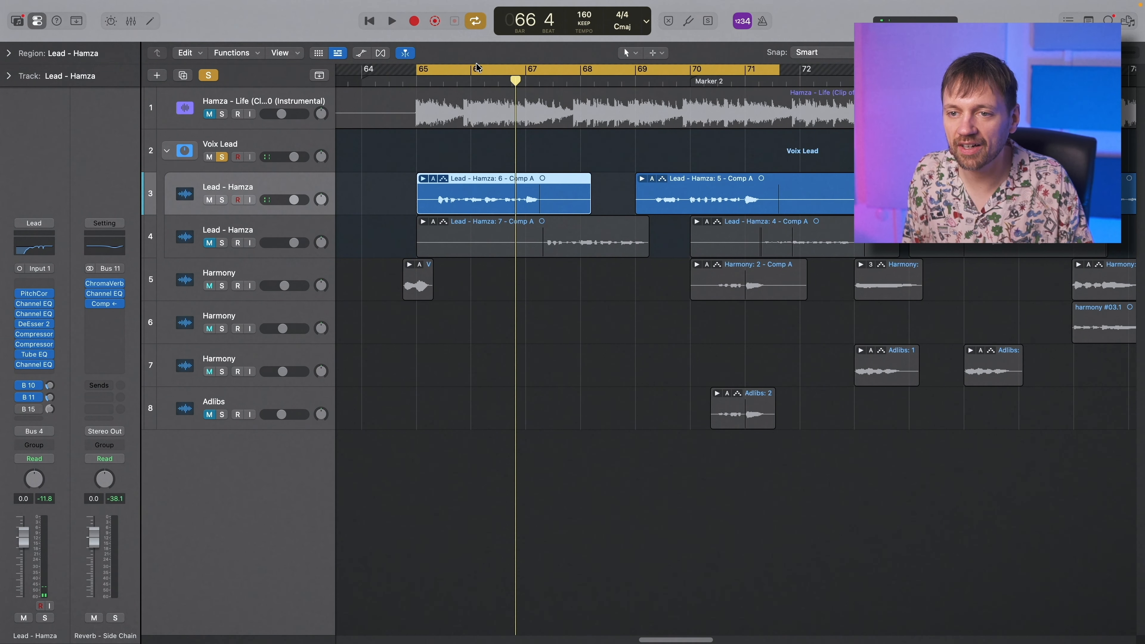
# Step: Set the cycle range to bars 66–69 and open the Reverb - Side Chain bus's Compressor and ChromaVerb, keeping ChromaVerb in front
pyautogui.moveTo(471, 68); pyautogui.dragTo(642, 77)
pyautogui.moveTo(40, 296)
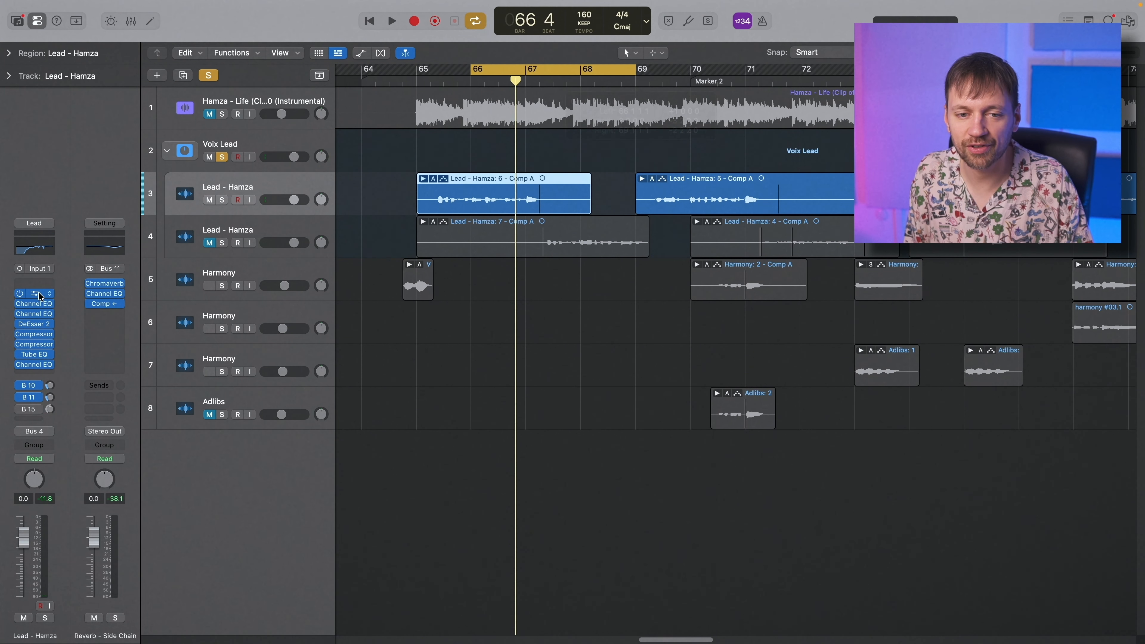
pyautogui.click(105, 304)
pyautogui.click(118, 285)
pyautogui.click(107, 286)
pyautogui.click(106, 285)
pyautogui.moveTo(651, 195); pyautogui.dragTo(564, 116)
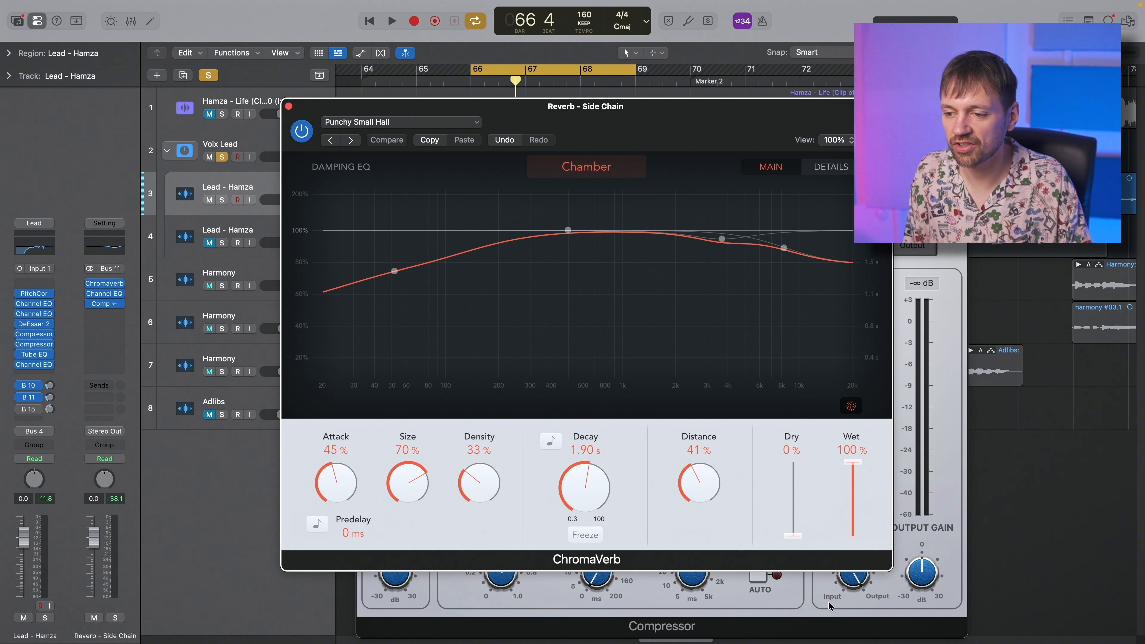
# Step: Show ChromaVerb's Halls presets and select Punchy Small Hall for the side-chained reverb
pyautogui.click(402, 121)
pyautogui.moveTo(345, 451)
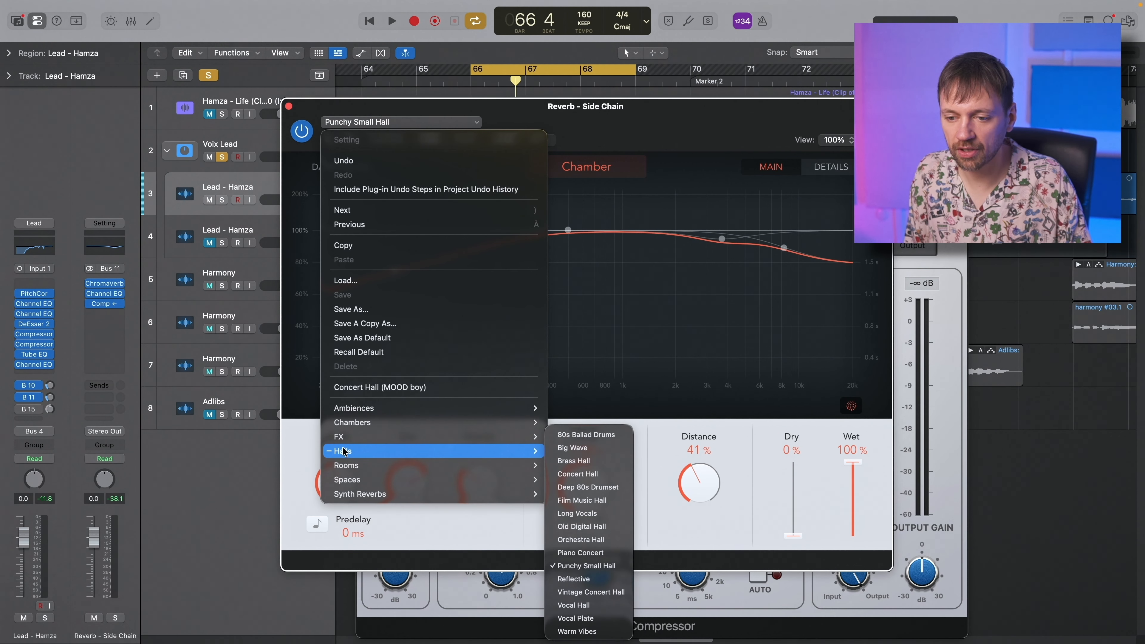
pyautogui.moveTo(432, 453)
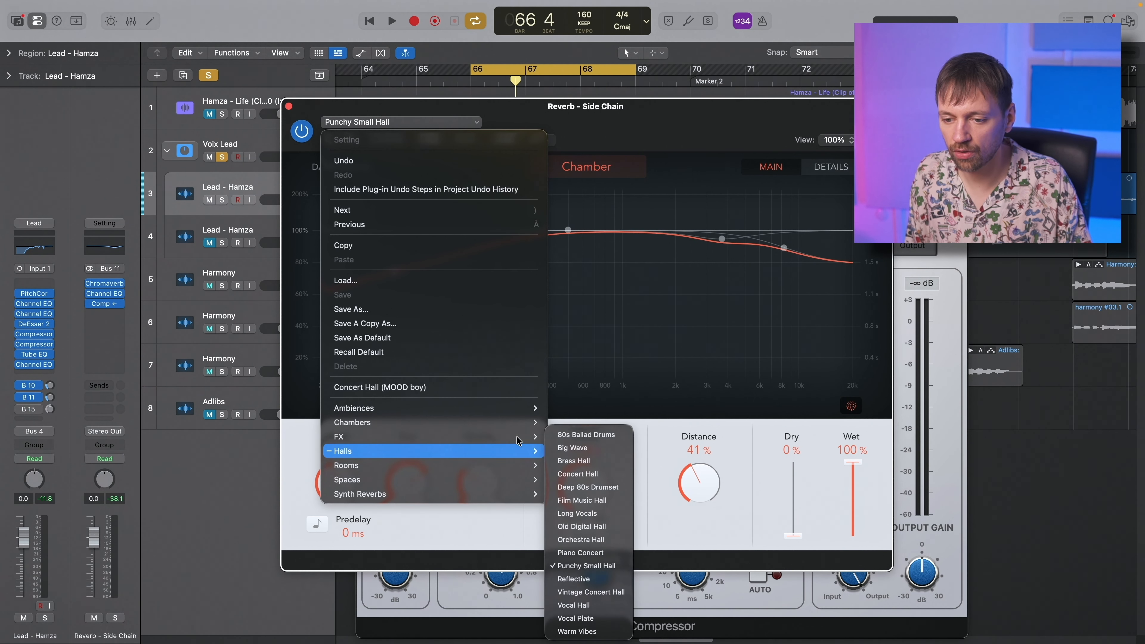
pyautogui.click(621, 566)
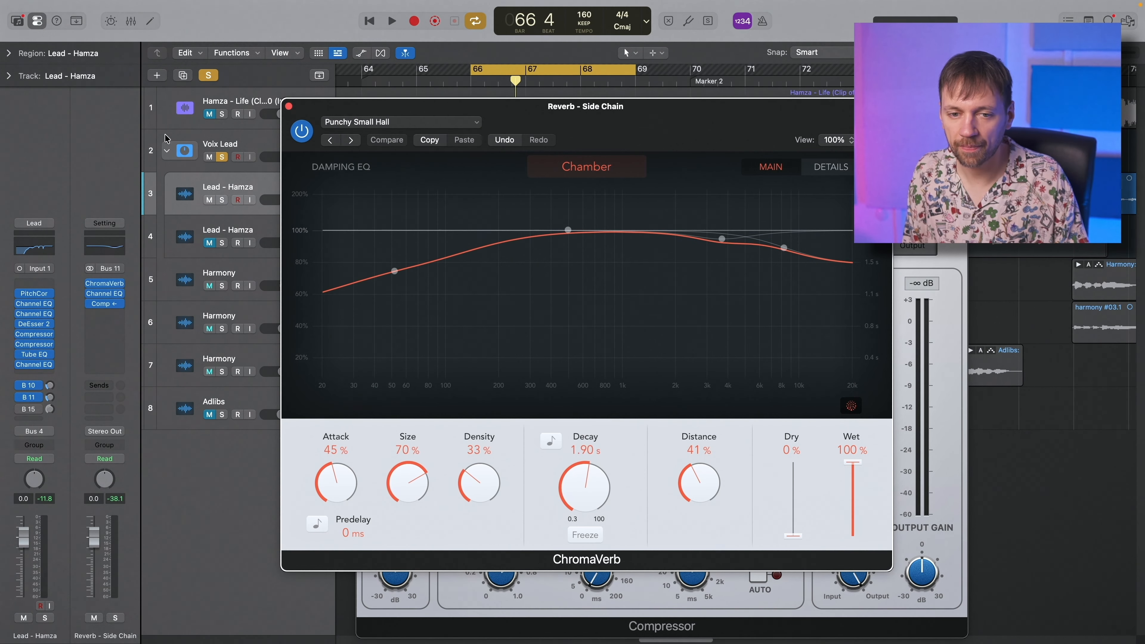
# Step: Inspect the Channel EQ on the Reverb - Side Chain bus during a short playback, and hide the plug-in windows
pyautogui.click(106, 294)
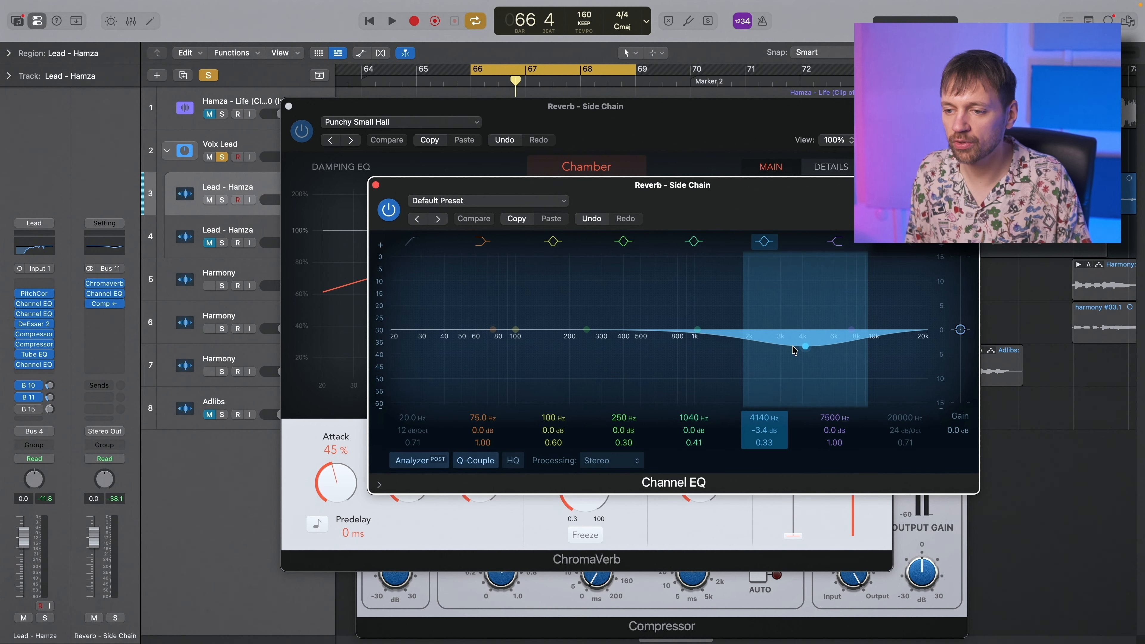
pyautogui.press('space')
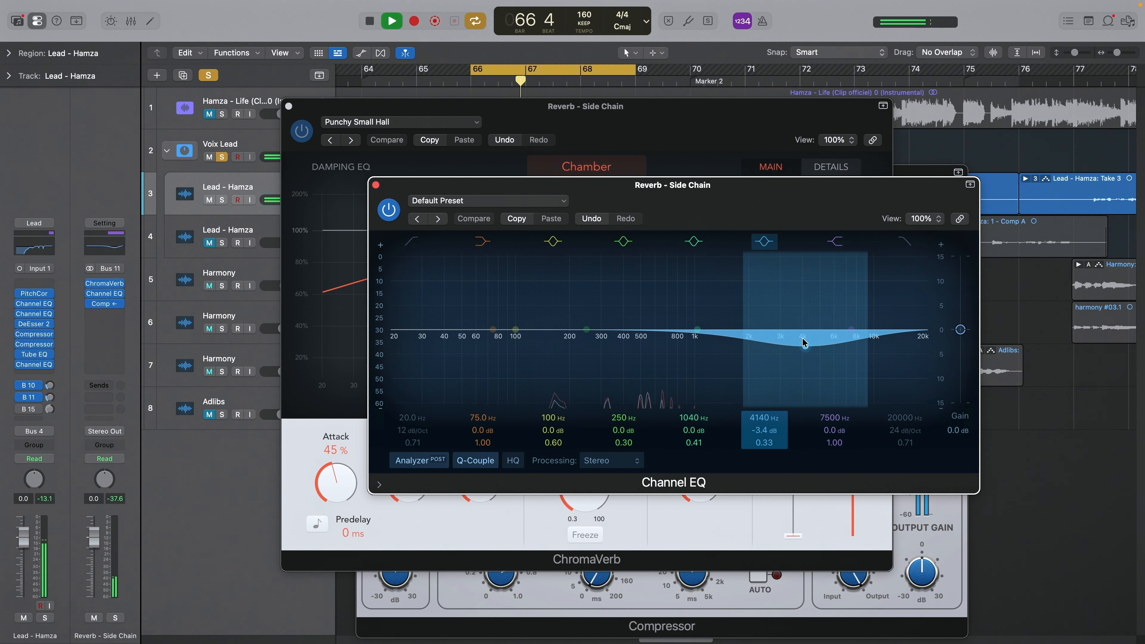
pyautogui.press('space')
pyautogui.press('v')
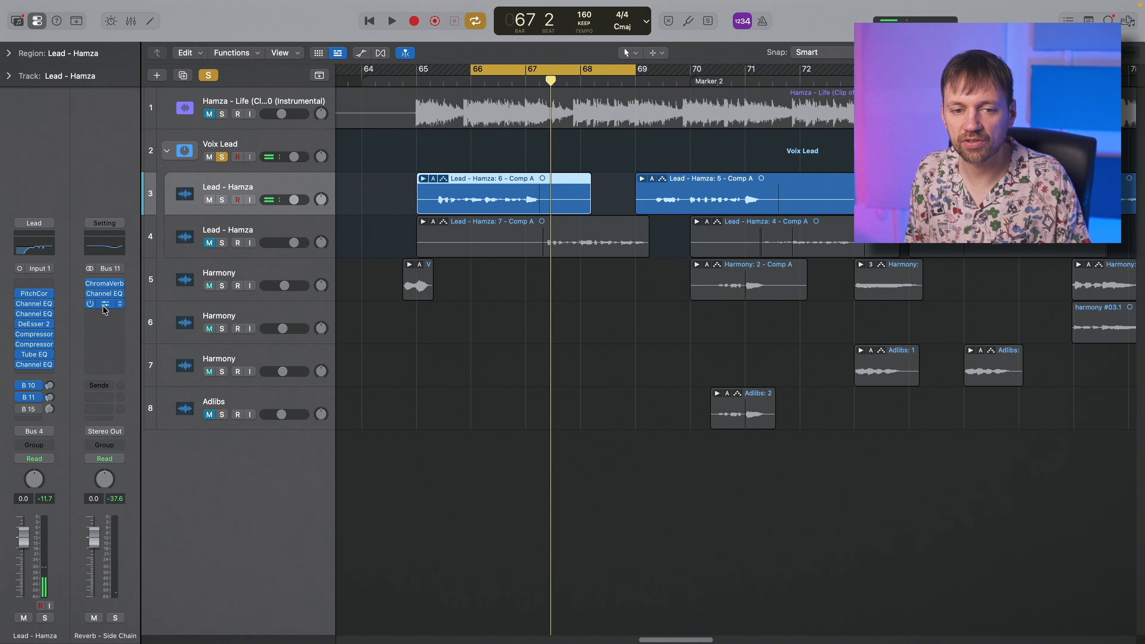
# Step: Show the reverb bus Compressor's side-chain source, choose Bus 4, and select the Voix Lead summing track
pyautogui.click(104, 307)
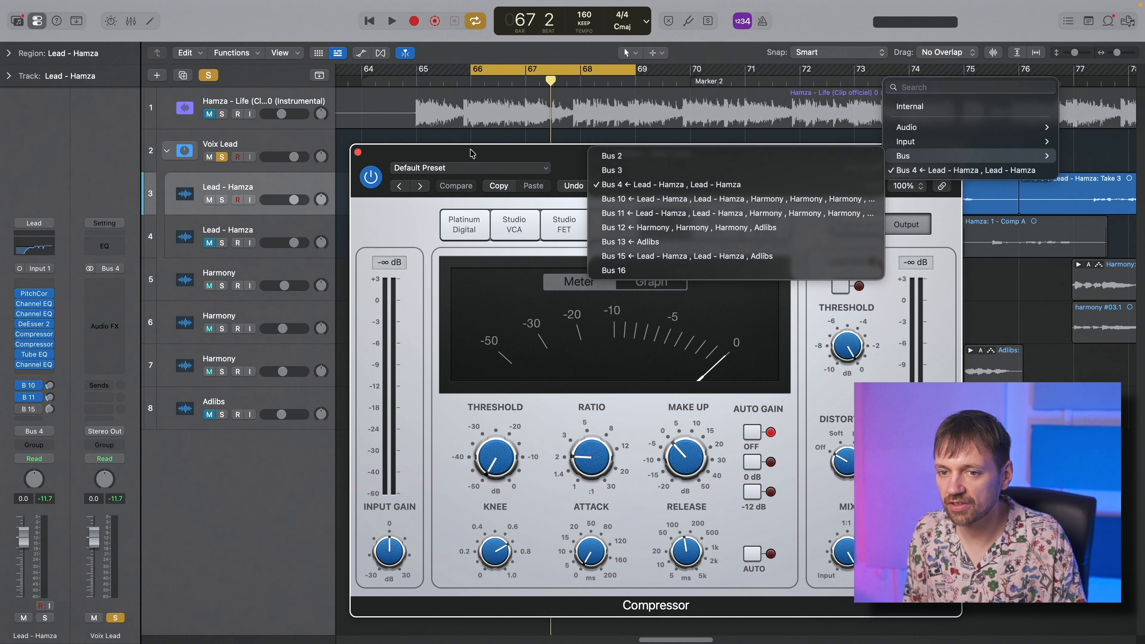
pyautogui.click(473, 154)
pyautogui.click(923, 169)
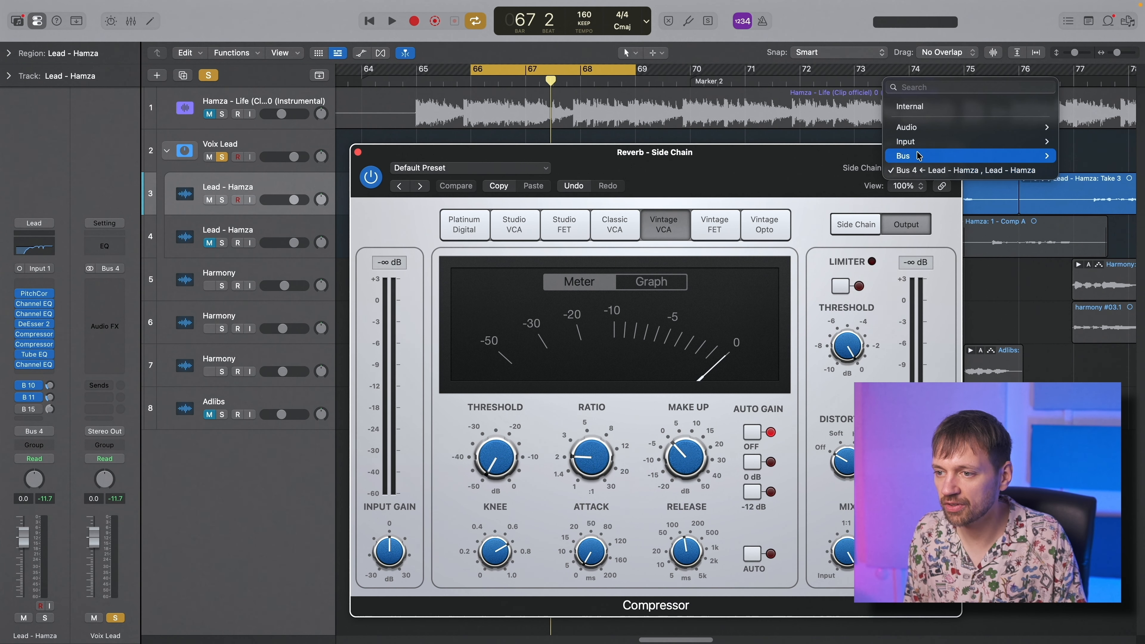
pyautogui.moveTo(919, 156)
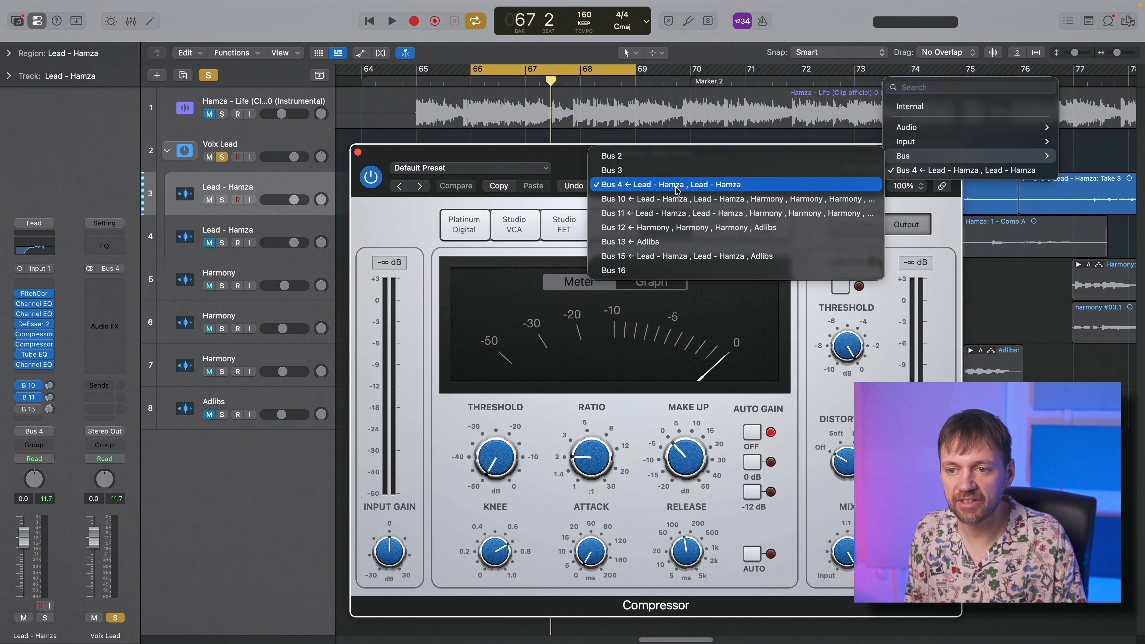
pyautogui.click(678, 190)
pyautogui.click(227, 156)
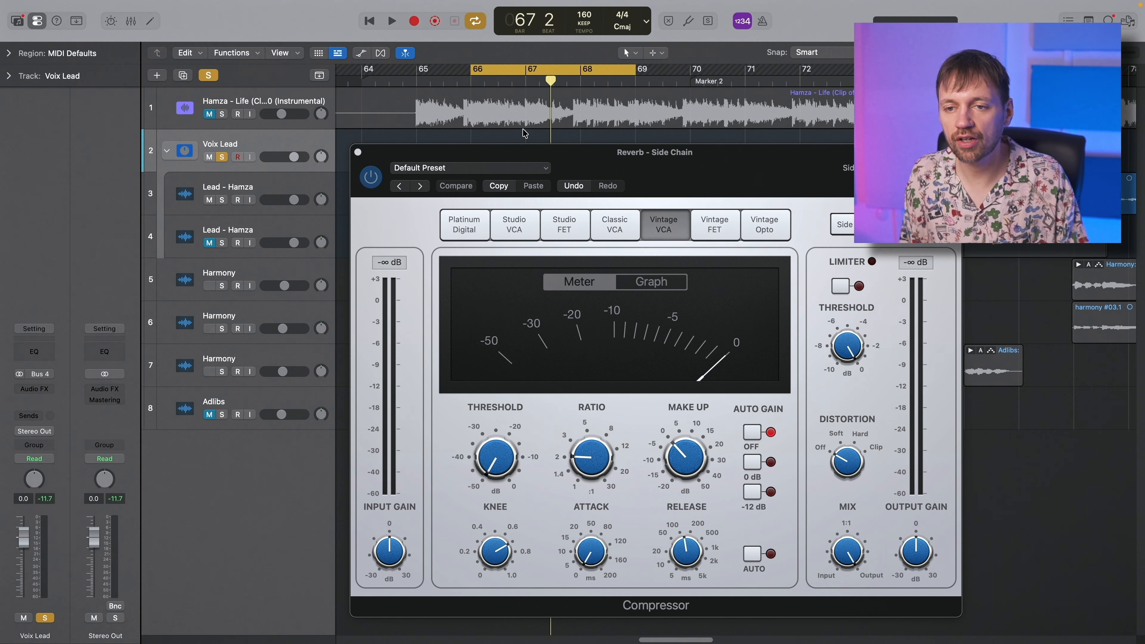
pyautogui.moveTo(433, 153); pyautogui.dragTo(431, 152)
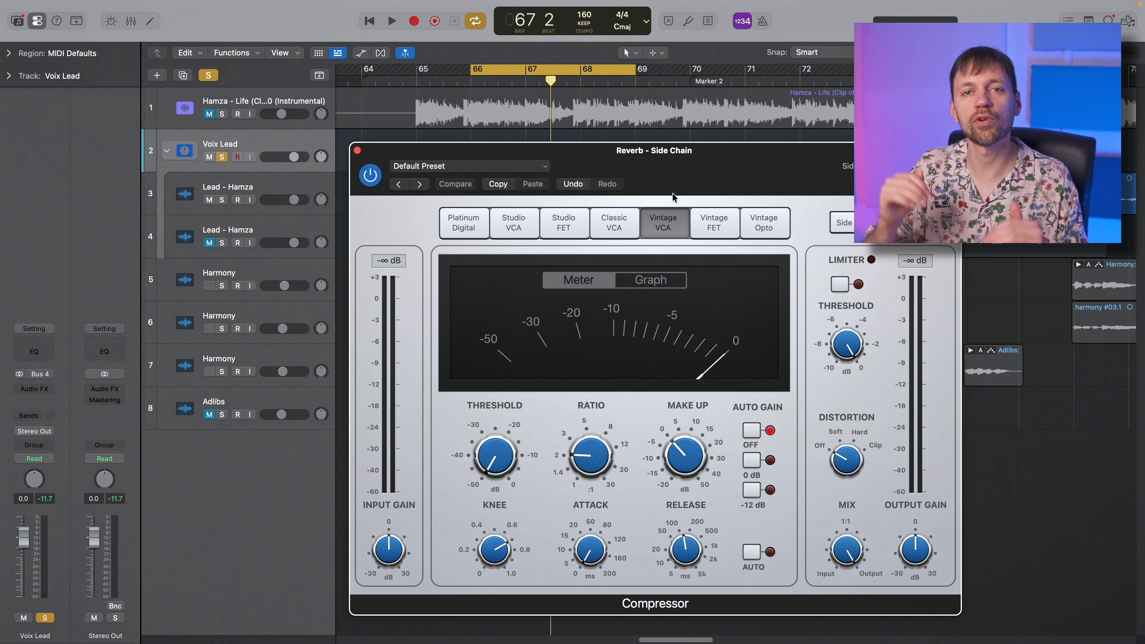
# Step: Play the vocal while watching the side-chained Compressor's meter, and extend the cycle range to bars 65–69
pyautogui.press('space')
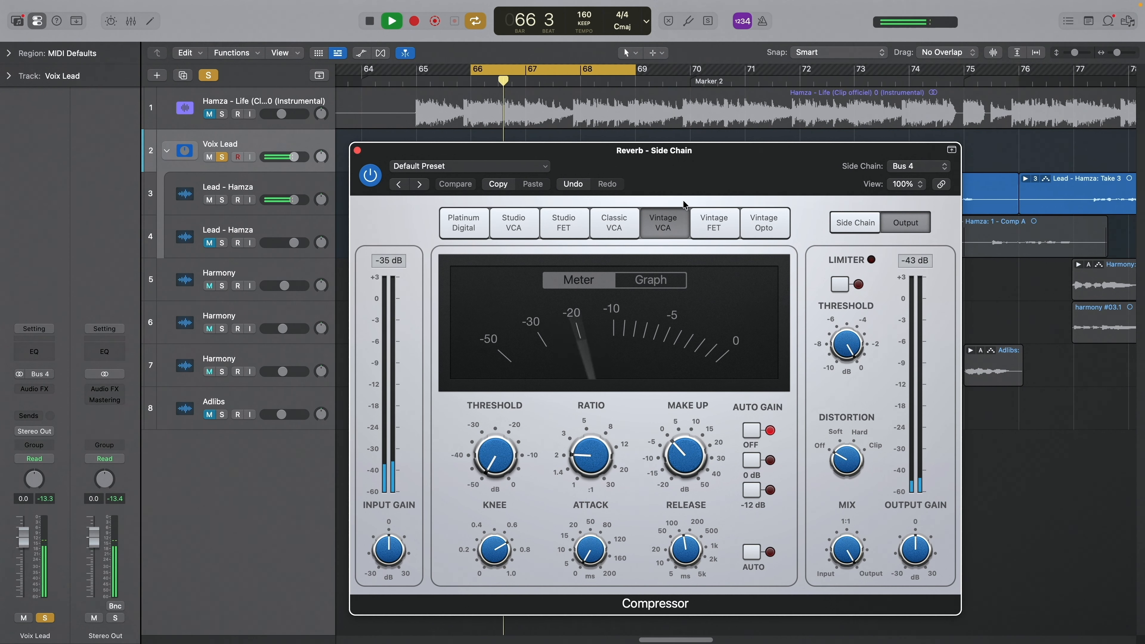
pyautogui.press('space')
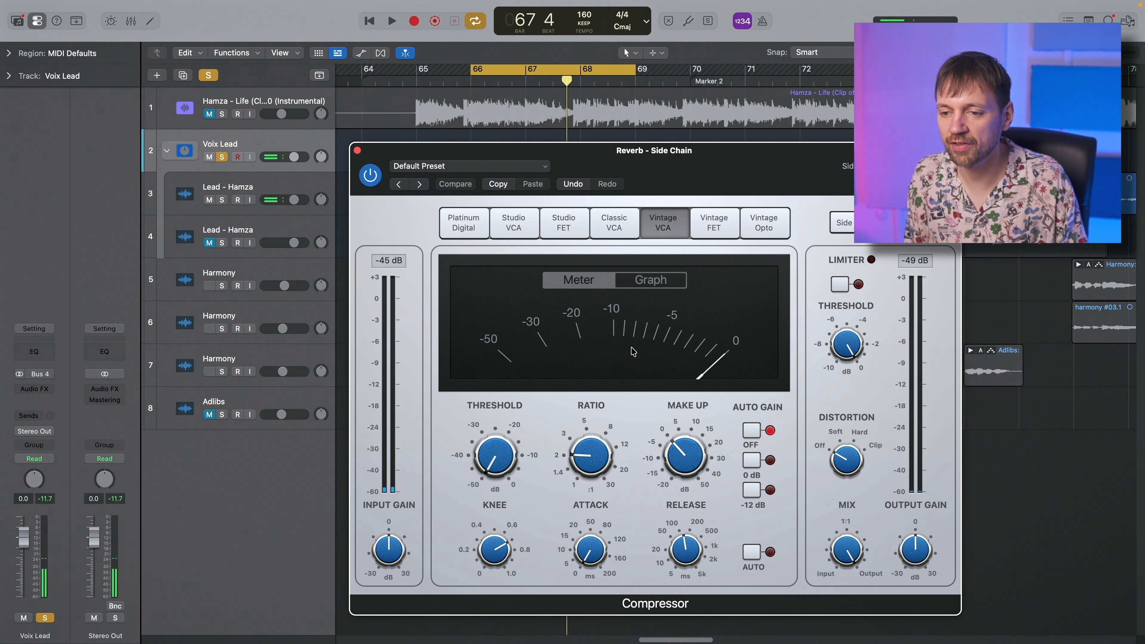
pyautogui.press('space')
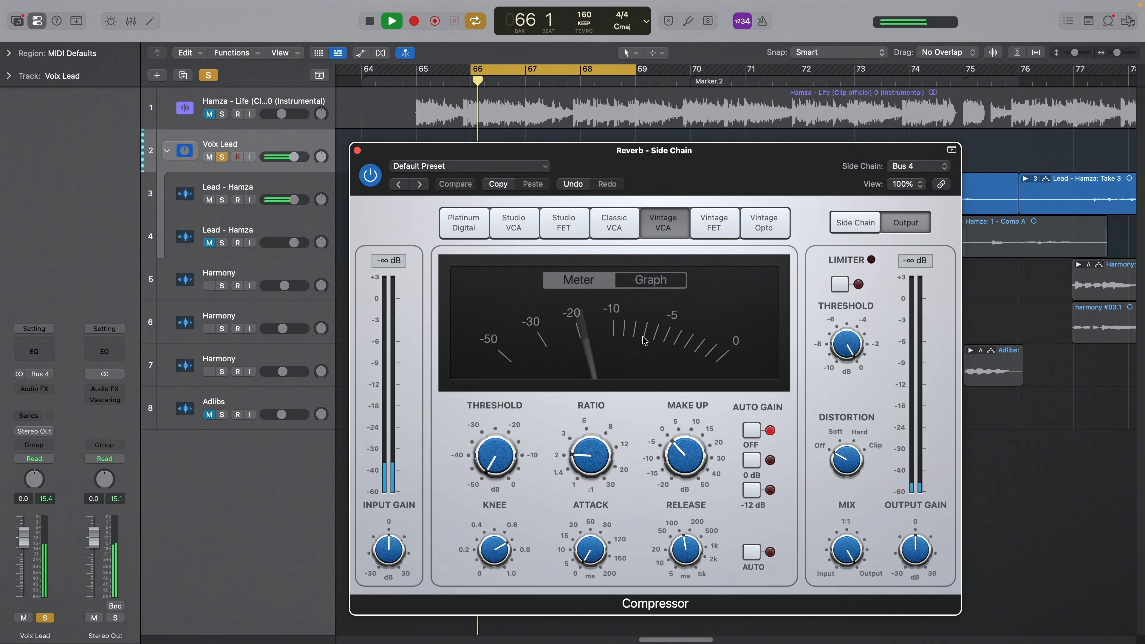
pyautogui.moveTo(417, 68); pyautogui.dragTo(648, 64)
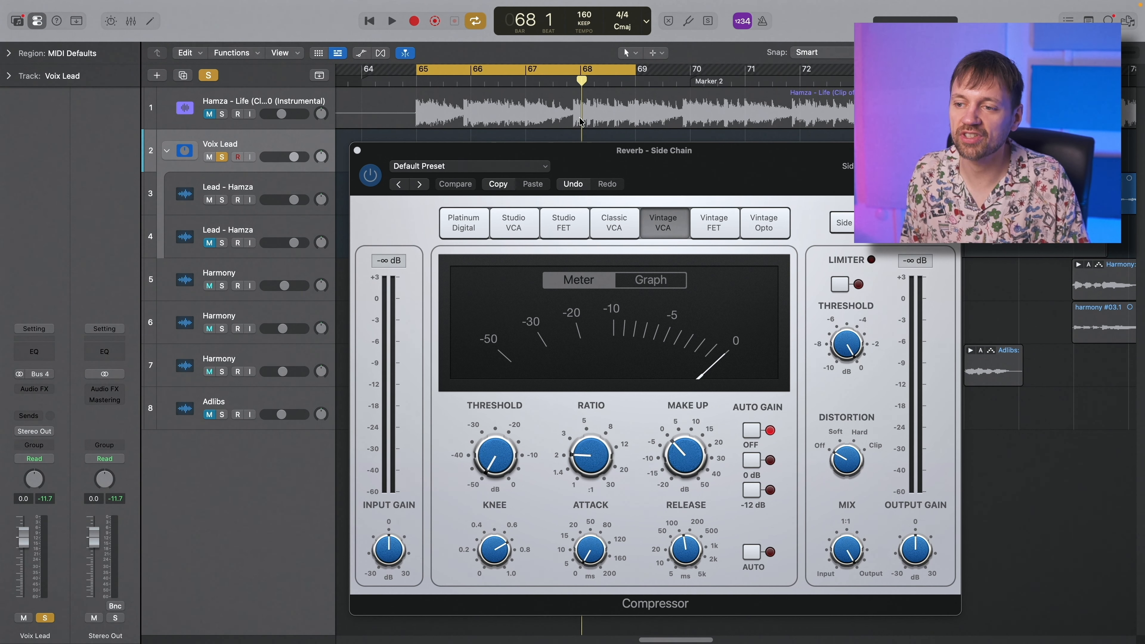
pyautogui.press('space')
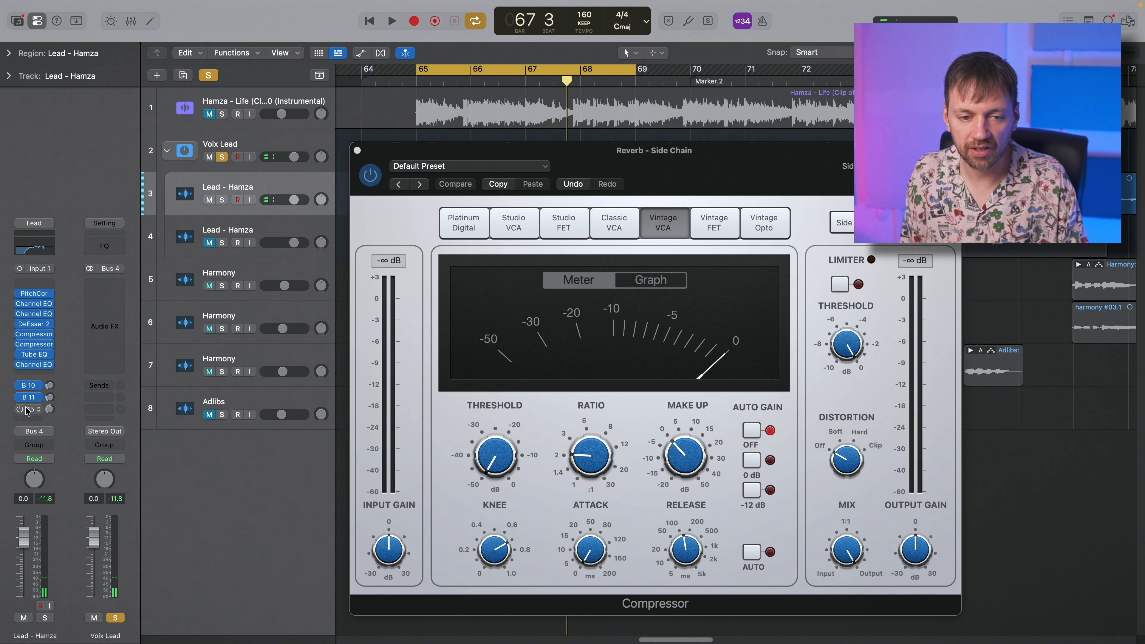
# Step: Enable the upper lead vocal's Bus 15 send, audition it with the Chorus bus's Heavenly Chorus open, and close the plug-in windows
pyautogui.click(27, 409)
pyautogui.click(1, 421)
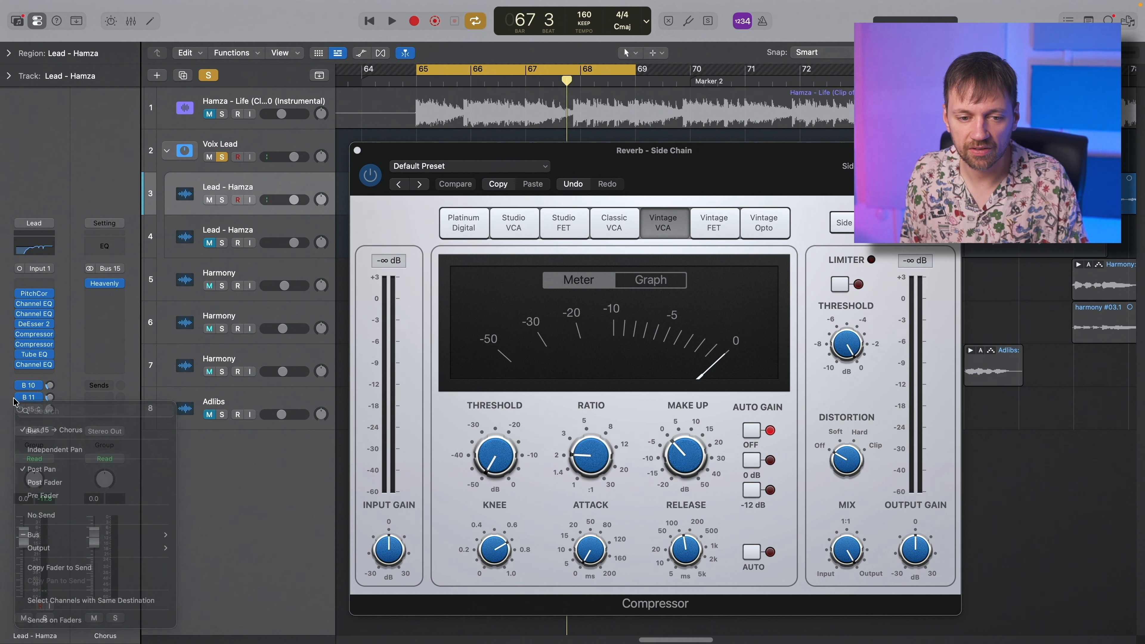
pyautogui.click(29, 409)
pyautogui.click(2, 403)
pyautogui.click(104, 283)
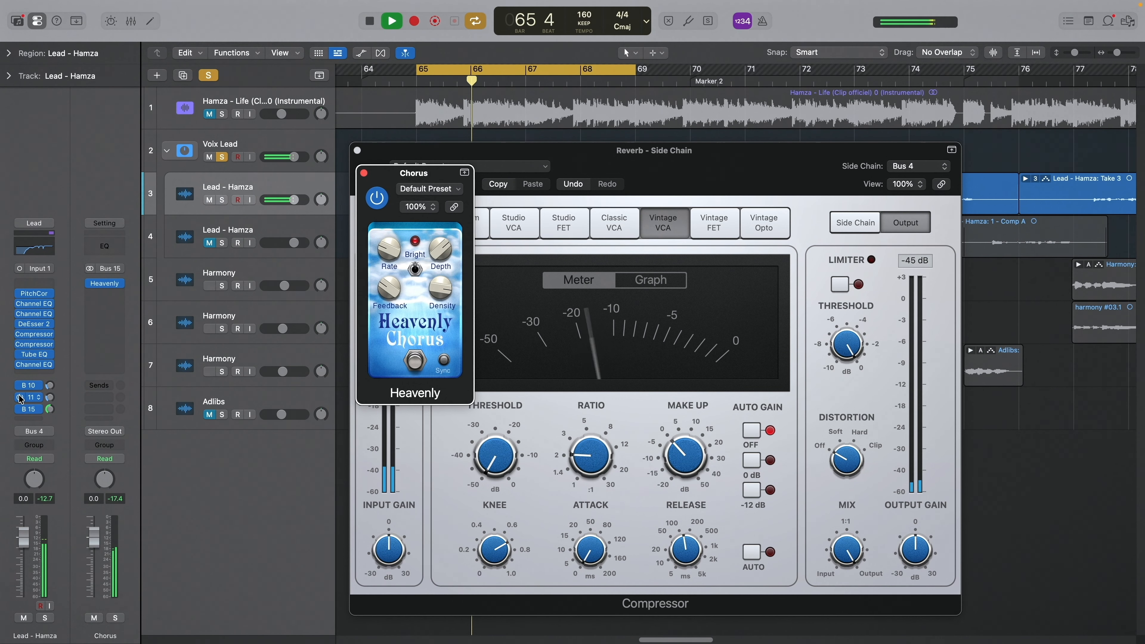
pyautogui.press('space')
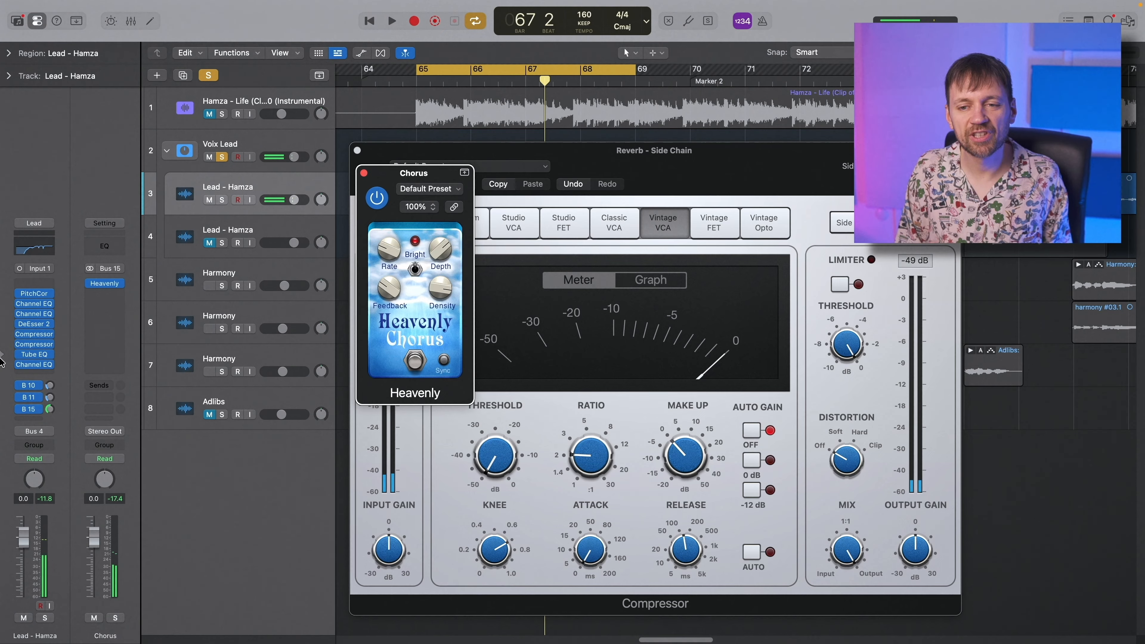
pyautogui.keyDown('alt'); pyautogui.click(362, 174); pyautogui.keyUp('alt')
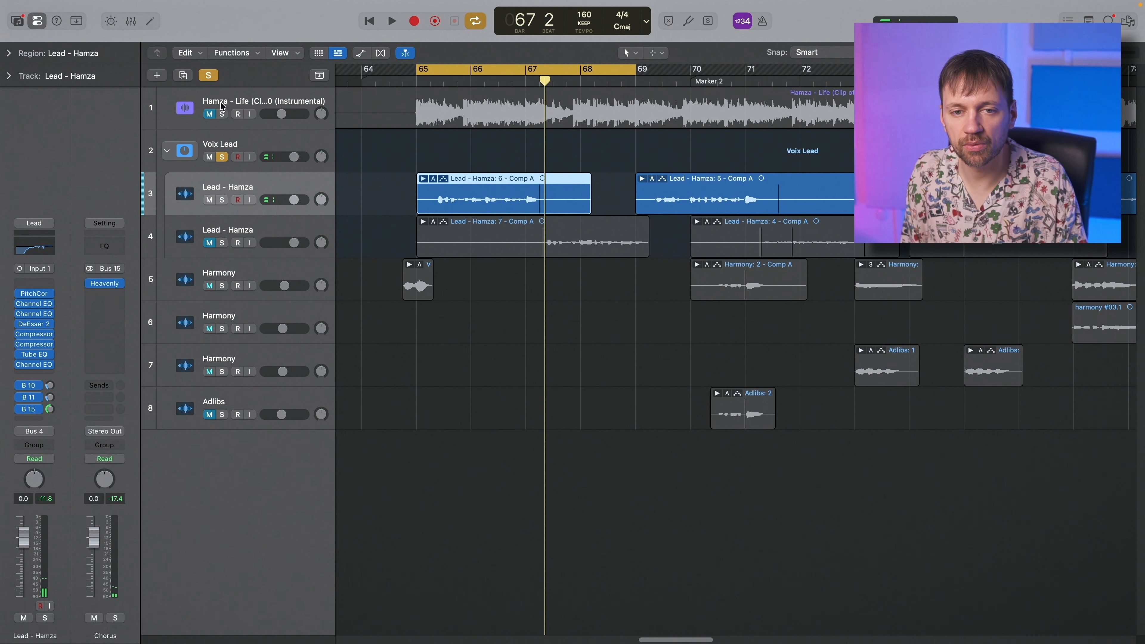
# Step: Solo the instrumental with the lead vocals, start playback, and unmute the lower lead track
pyautogui.click(221, 114)
pyautogui.click(202, 241)
pyautogui.press('space')
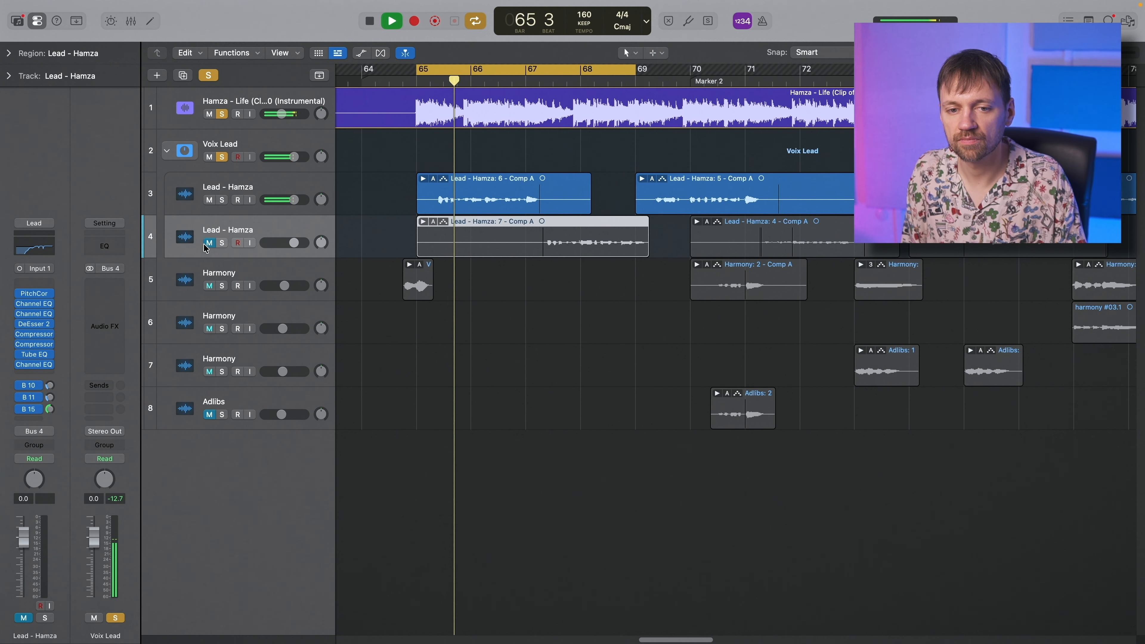
pyautogui.click(202, 243)
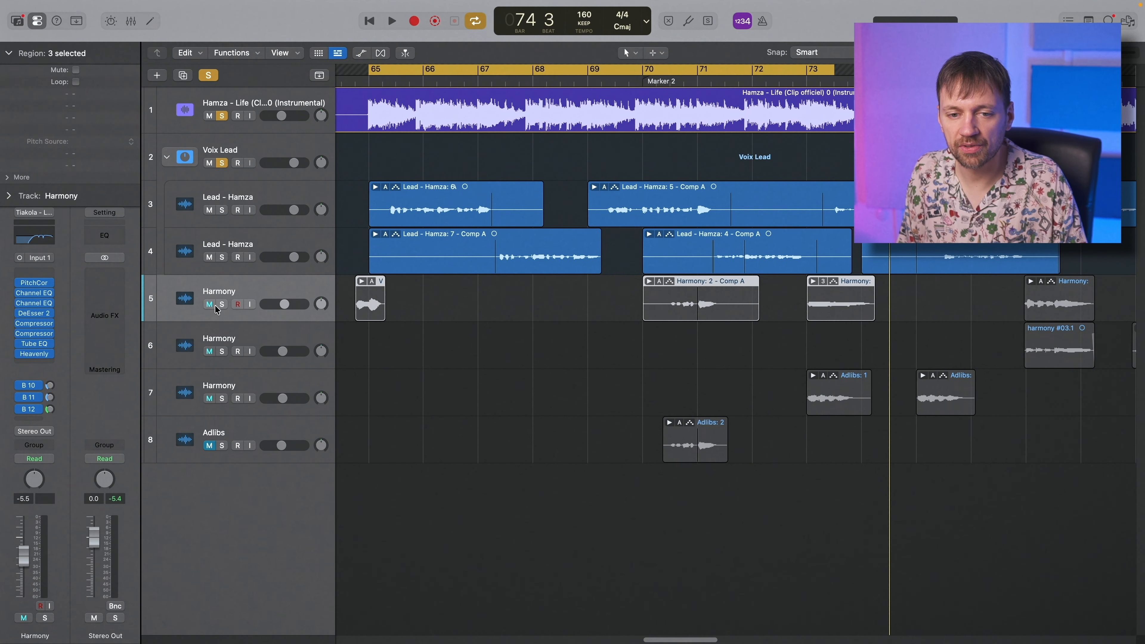
# Step: Loop from bar 70 to about bar 73.3, solo the first Harmony track, unsolo the instrumental and Voix Lead, and audition it
pyautogui.click(219, 306)
pyautogui.click(672, 76)
pyautogui.moveTo(644, 72); pyautogui.dragTo(828, 72)
pyautogui.press('space')
pyautogui.click(222, 116)
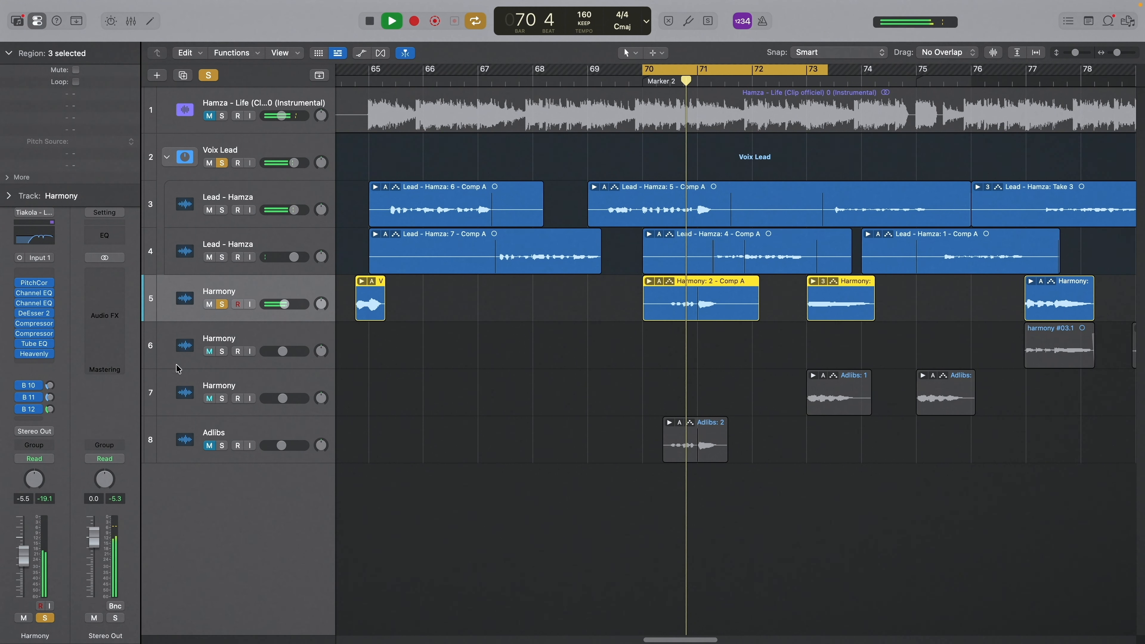
pyautogui.click(222, 163)
pyautogui.press('space')
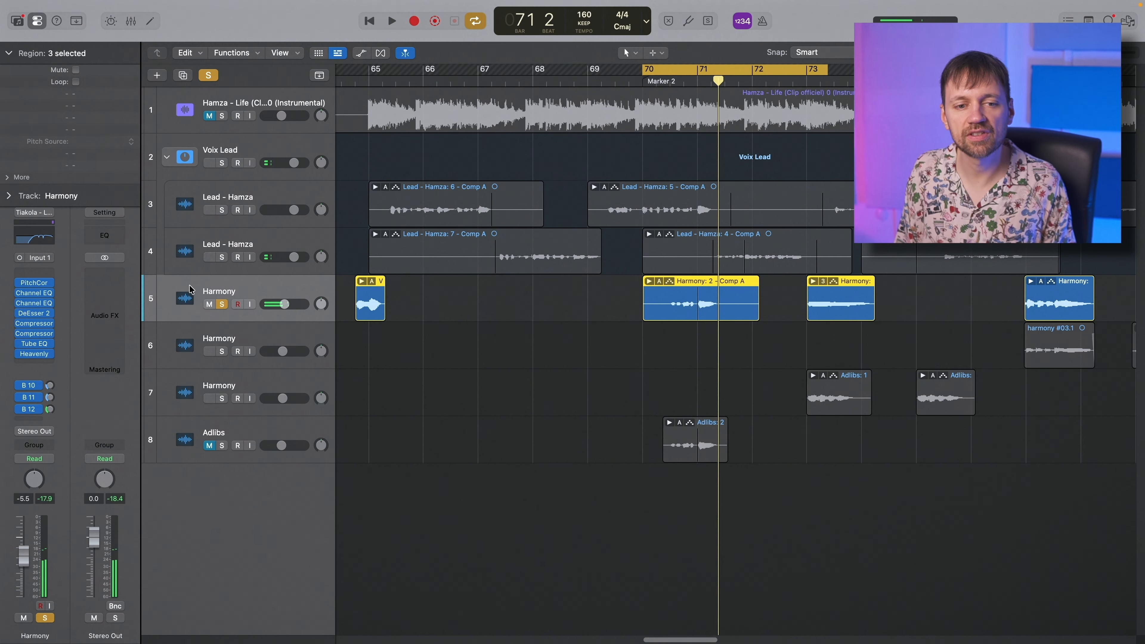
# Step: Inspect the two Channel EQs on the first Harmony track and close them
pyautogui.click(31, 294)
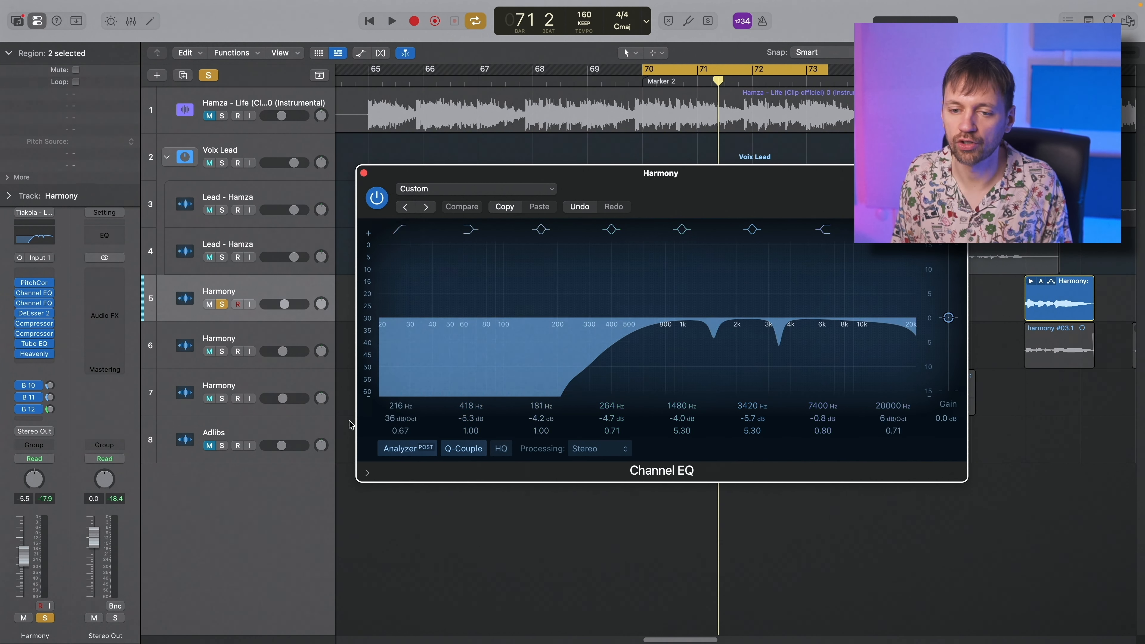
pyautogui.click(34, 303)
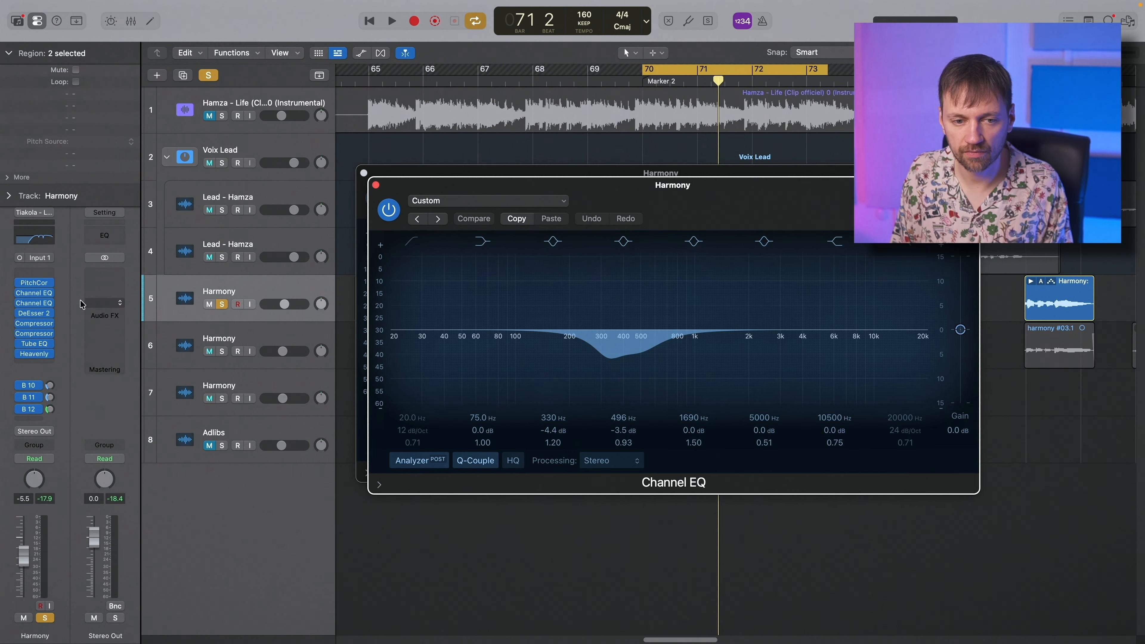
pyautogui.click(376, 185)
pyautogui.click(364, 173)
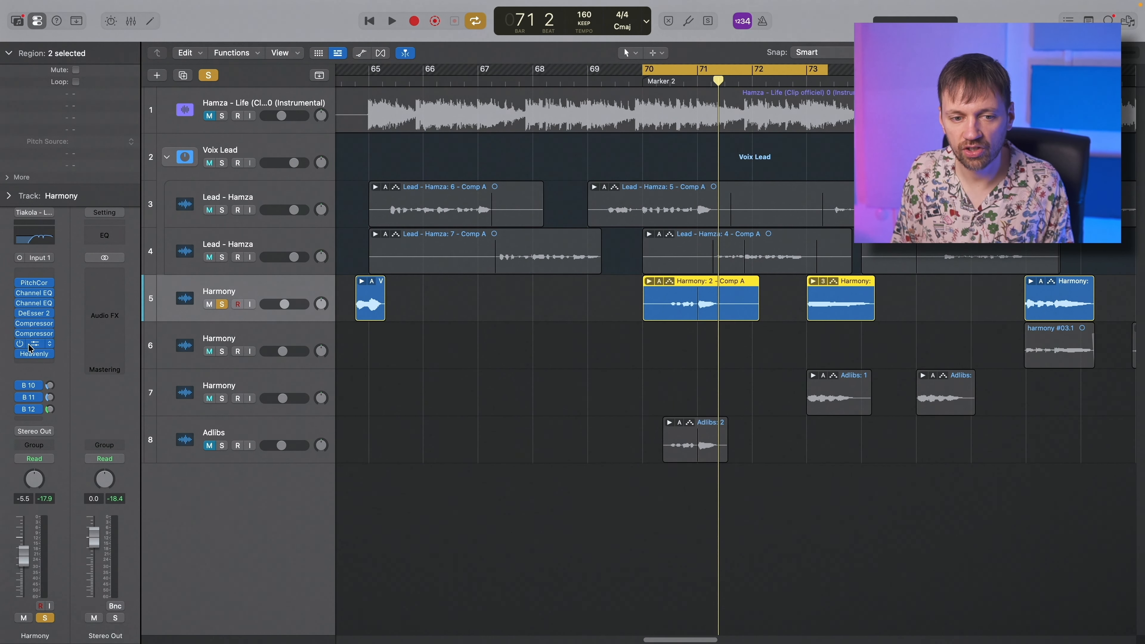
# Step: Open Heavenly Chorus on the first Harmony track, toggle its bypass to compare the sound, and close it
pyautogui.click(33, 354)
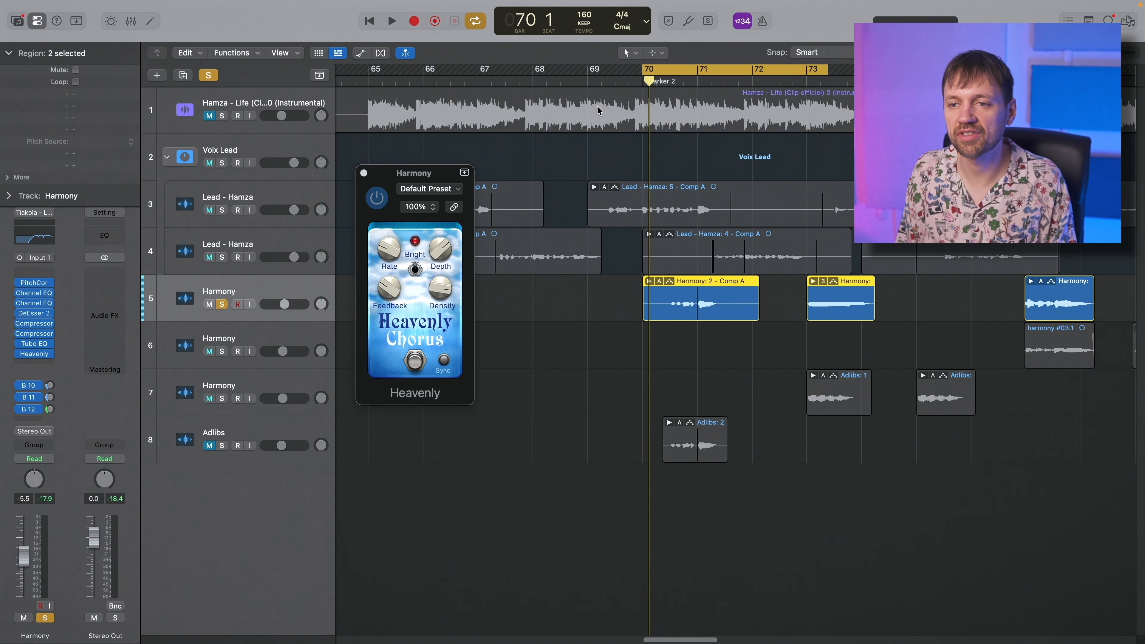
pyautogui.click(376, 198)
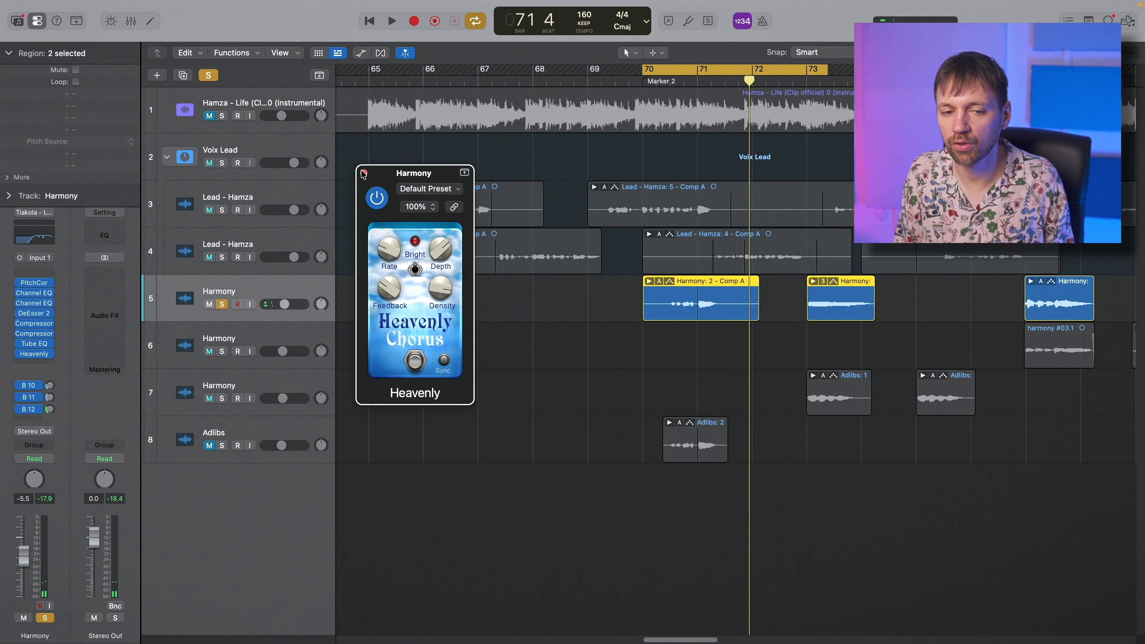
pyautogui.click(364, 173)
# Step: Open ChromaVerb on the first Harmony track's Bus 12 send, Reverb BIG, and choose the Spherical preset from its FX category
pyautogui.click(27, 413)
pyautogui.click(51, 622)
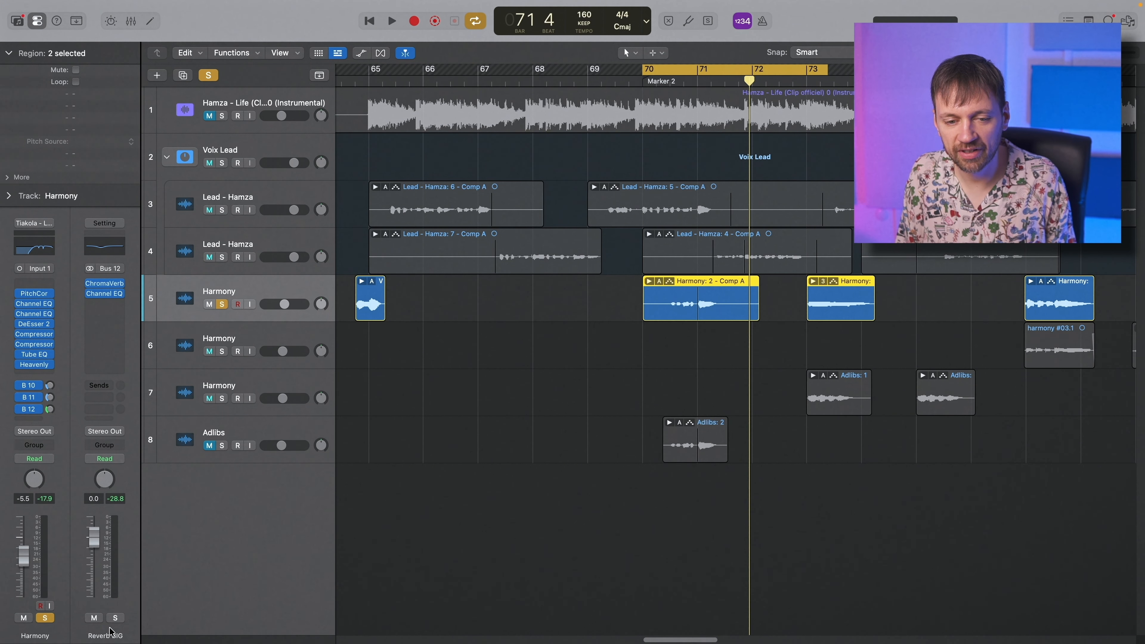
pyautogui.click(107, 286)
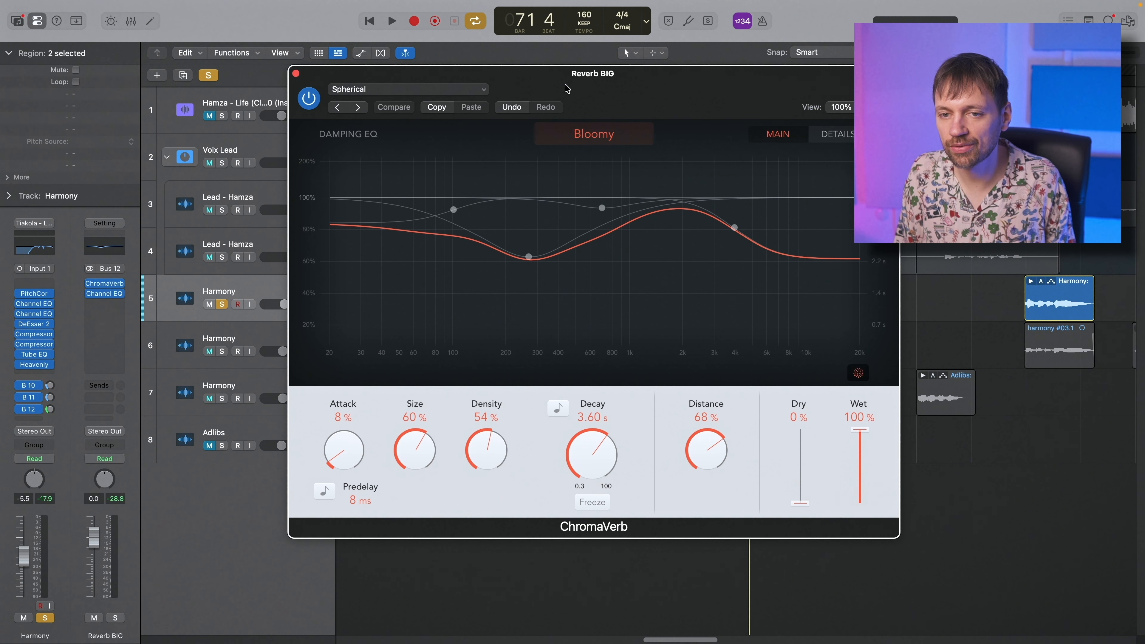
pyautogui.click(374, 86)
pyautogui.moveTo(361, 409)
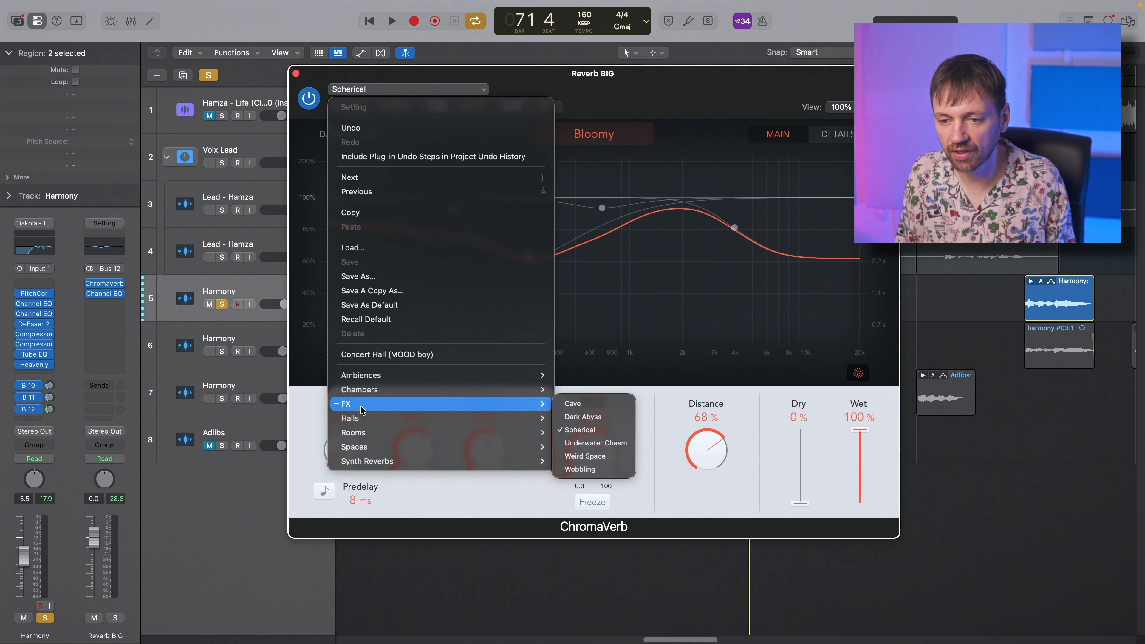
pyautogui.click(603, 435)
# Step: Audition the first Harmony track with its Bus 12 reverb send off and on, and close ChromaVerb
pyautogui.press('space')
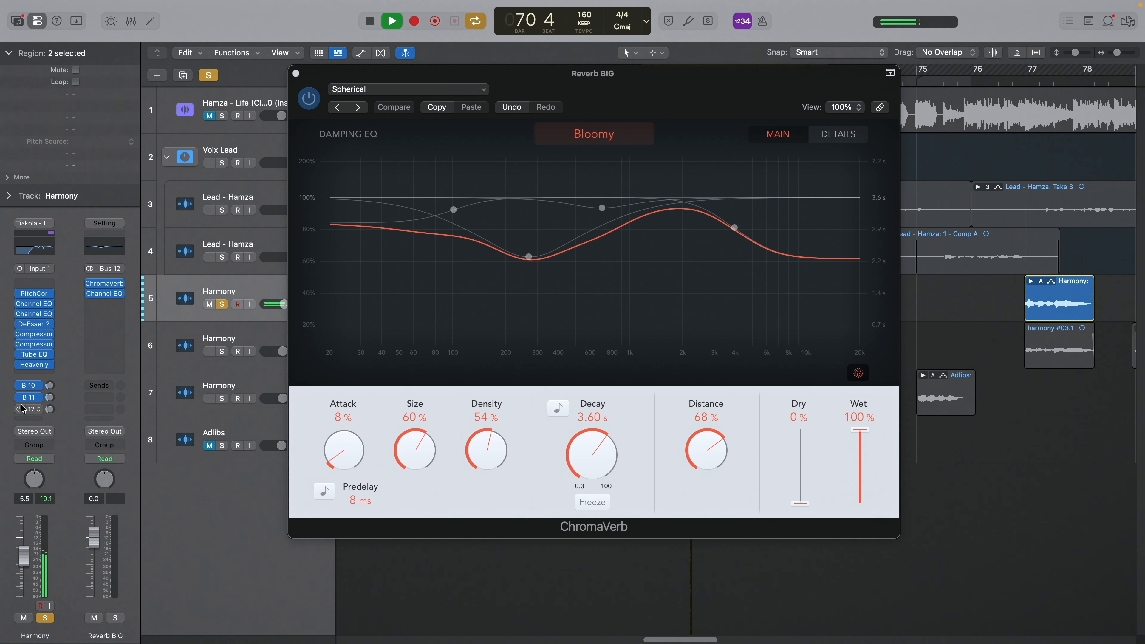
pyautogui.press('space')
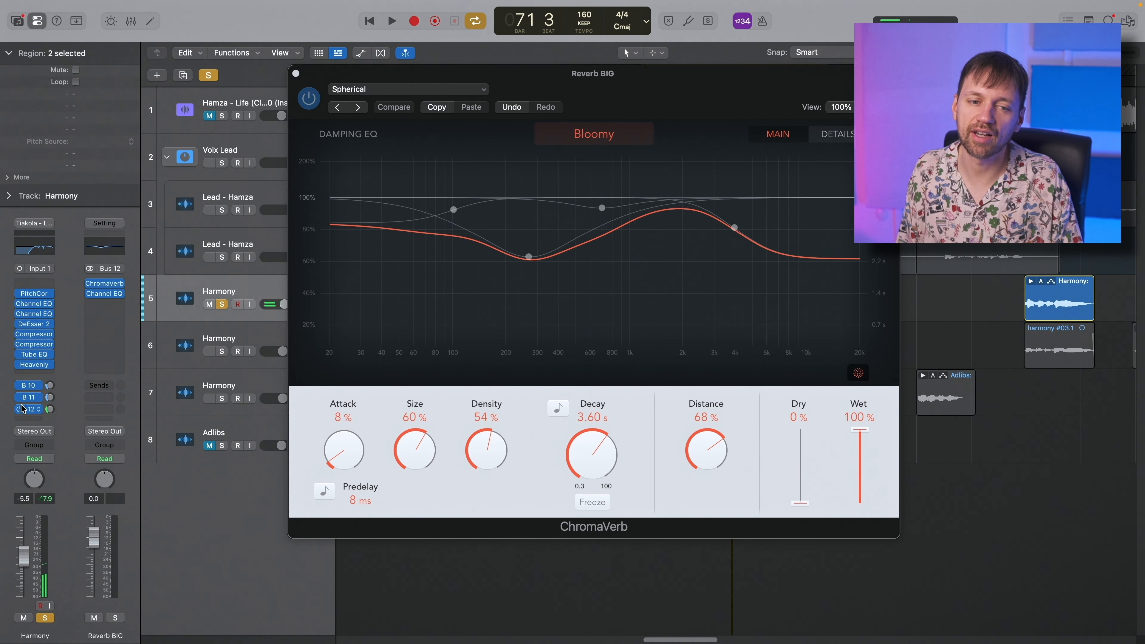
pyautogui.press('space')
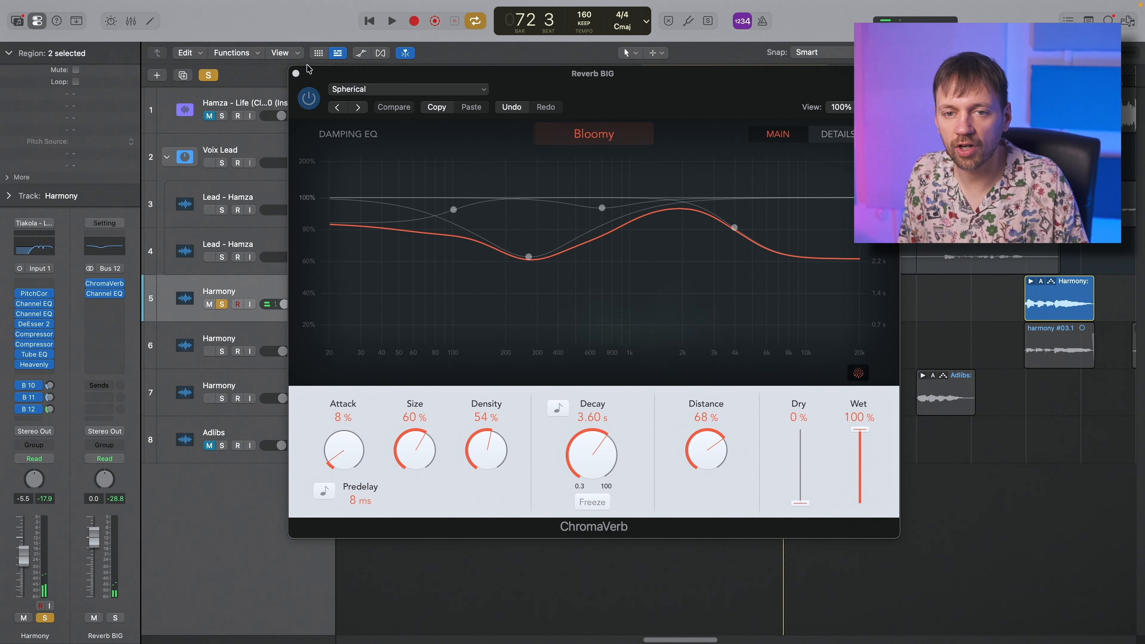
pyautogui.click(296, 73)
# Step: Unsolo the first Harmony track, play the full mix, and loop from bar 77 to about bar 78.3
pyautogui.press('space')
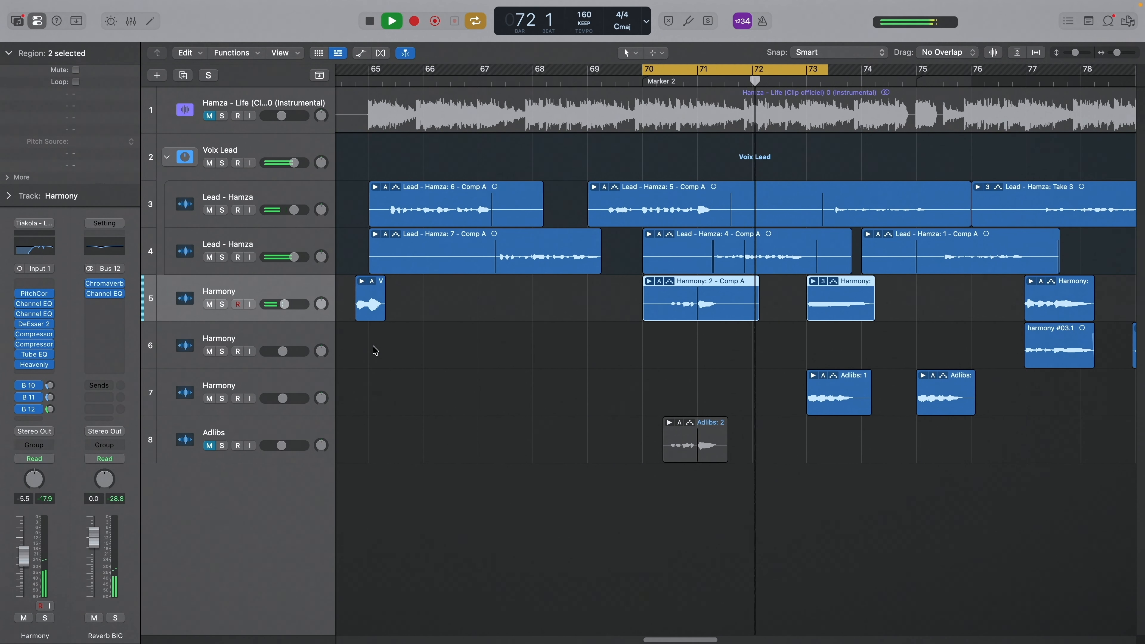
pyautogui.press('space')
pyautogui.moveTo(897, 68); pyautogui.dragTo(808, 69)
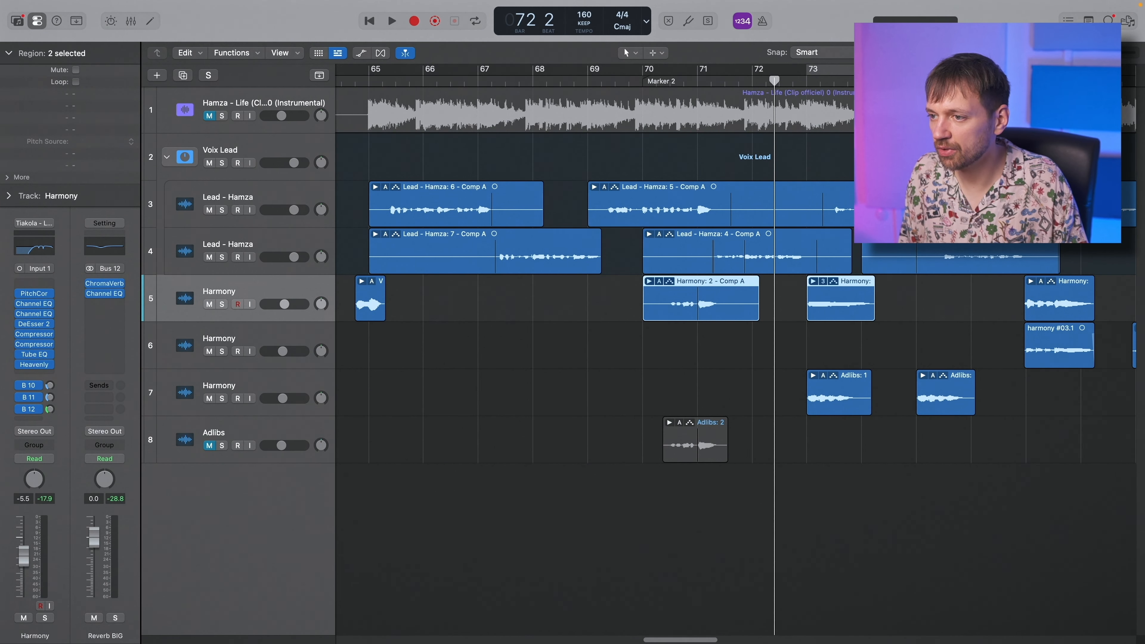
pyautogui.press('space')
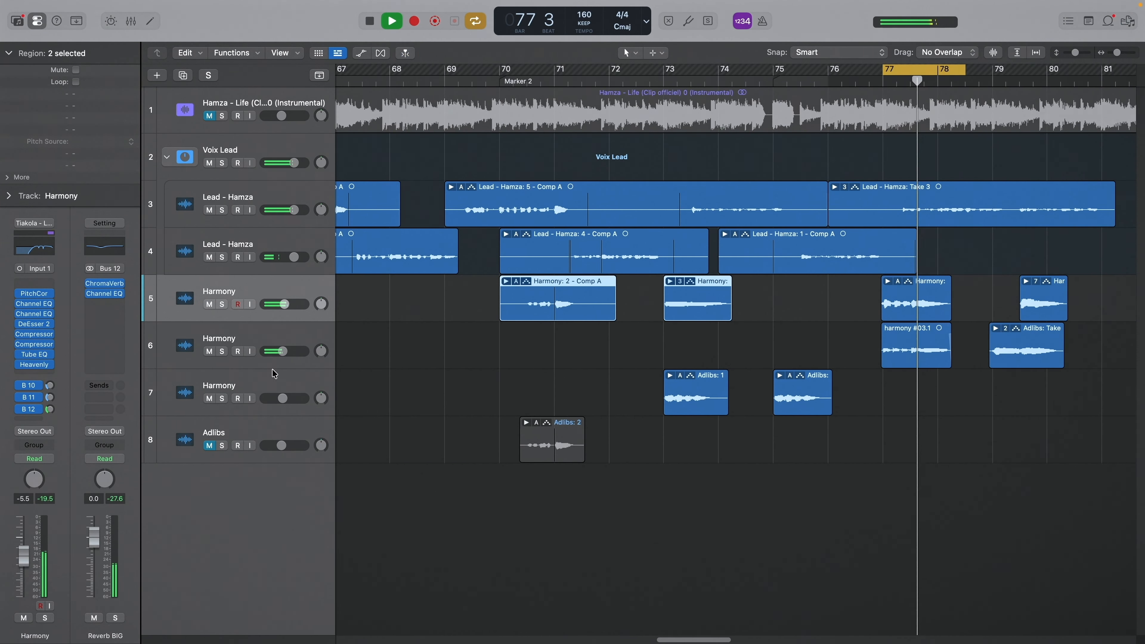
# Step: Select and solo the second Harmony track, and audition its region at bar 77
pyautogui.click(179, 336)
pyautogui.press('s')
pyautogui.press('space')
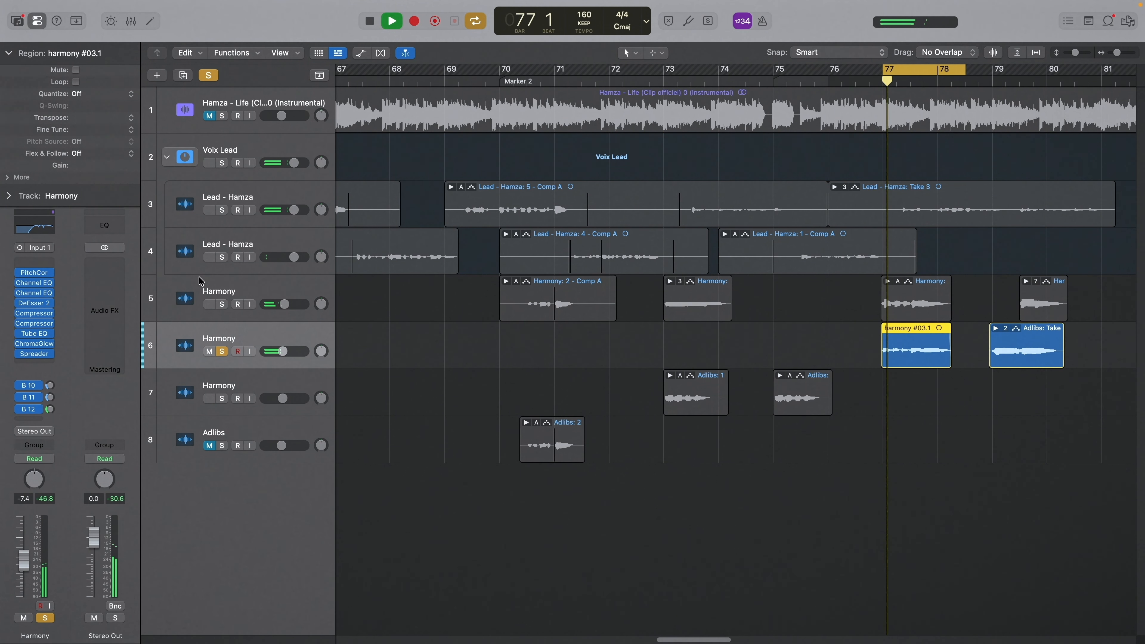
pyautogui.press('space')
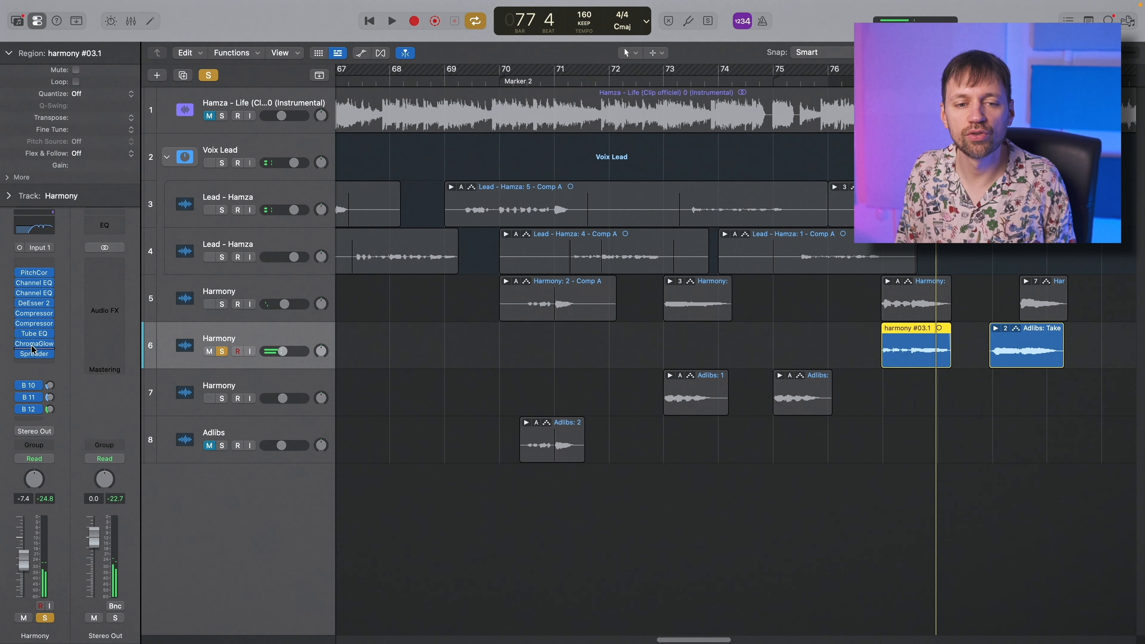
# Step: Open Spreader on the second Harmony track, locate it among the Modulation plug-ins, and choose the Wake Spirals preset
pyautogui.click(34, 355)
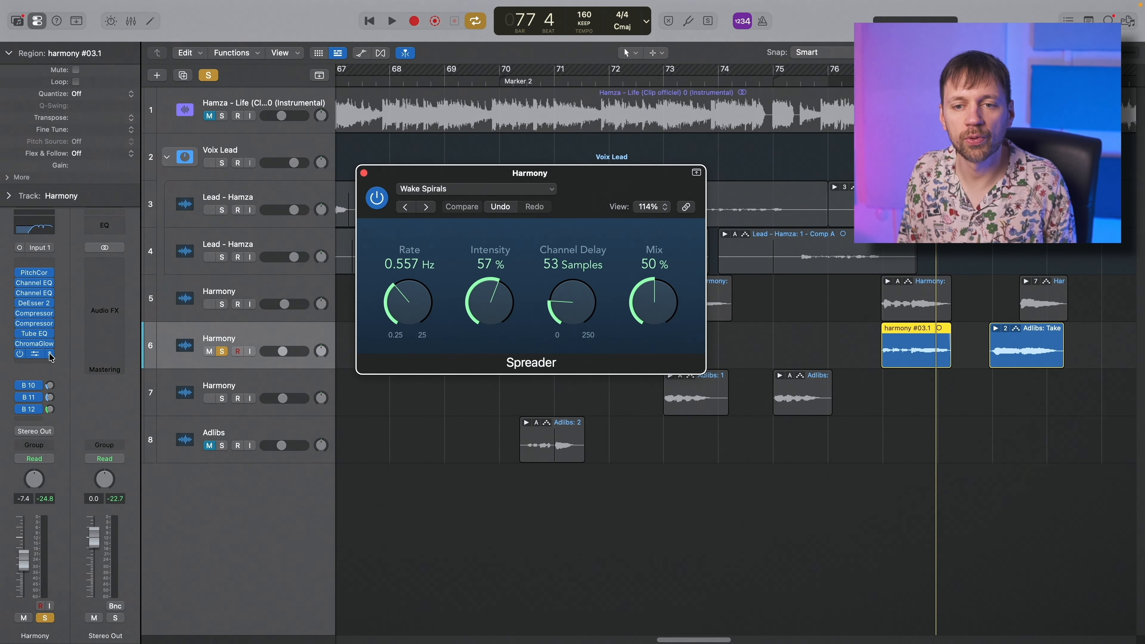
pyautogui.click(36, 355)
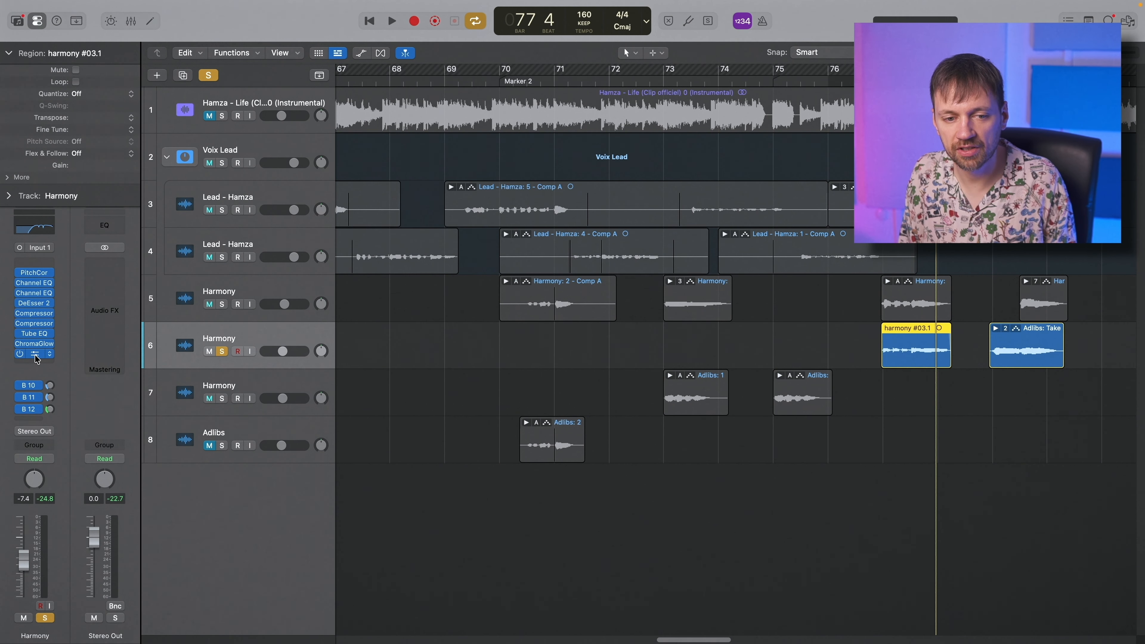
pyautogui.click(49, 354)
pyautogui.moveTo(88, 545)
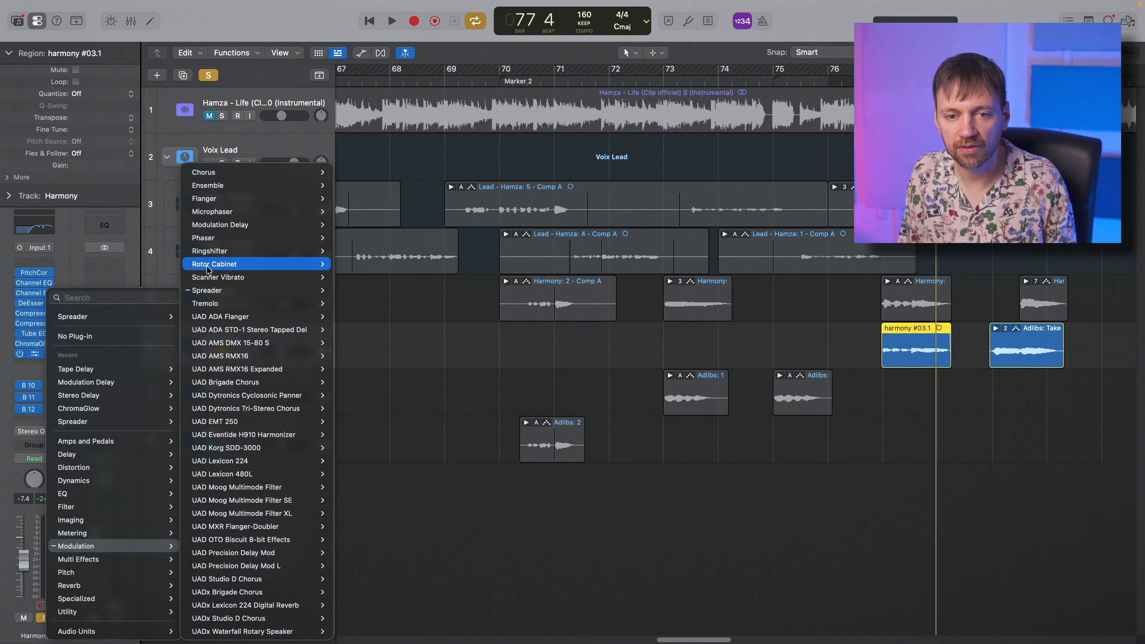
pyautogui.moveTo(206, 293)
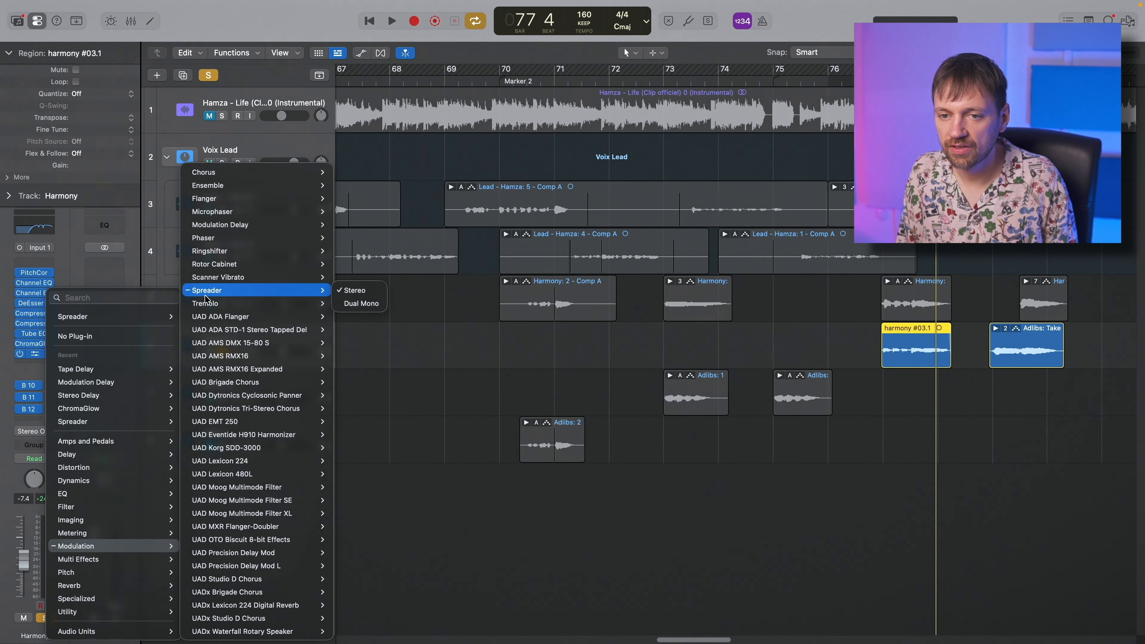
pyautogui.click(206, 295)
pyautogui.click(497, 190)
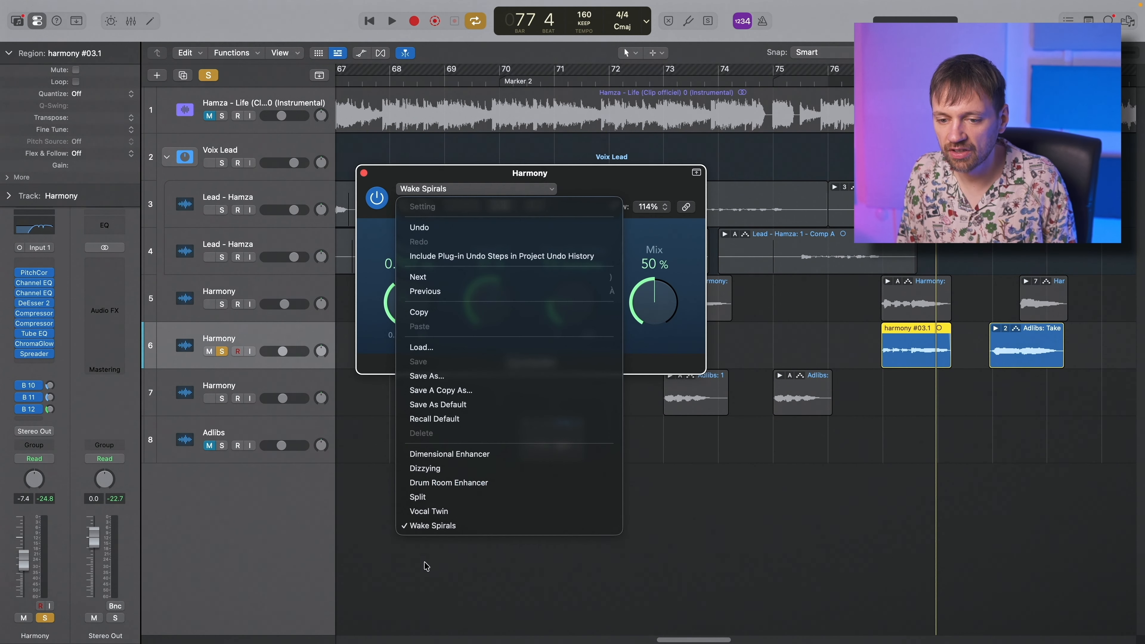
pyautogui.click(445, 526)
# Step: Audition Spreader with its Mix at 100%, return the Mix to 50%, and close the plug-in
pyautogui.press('space')
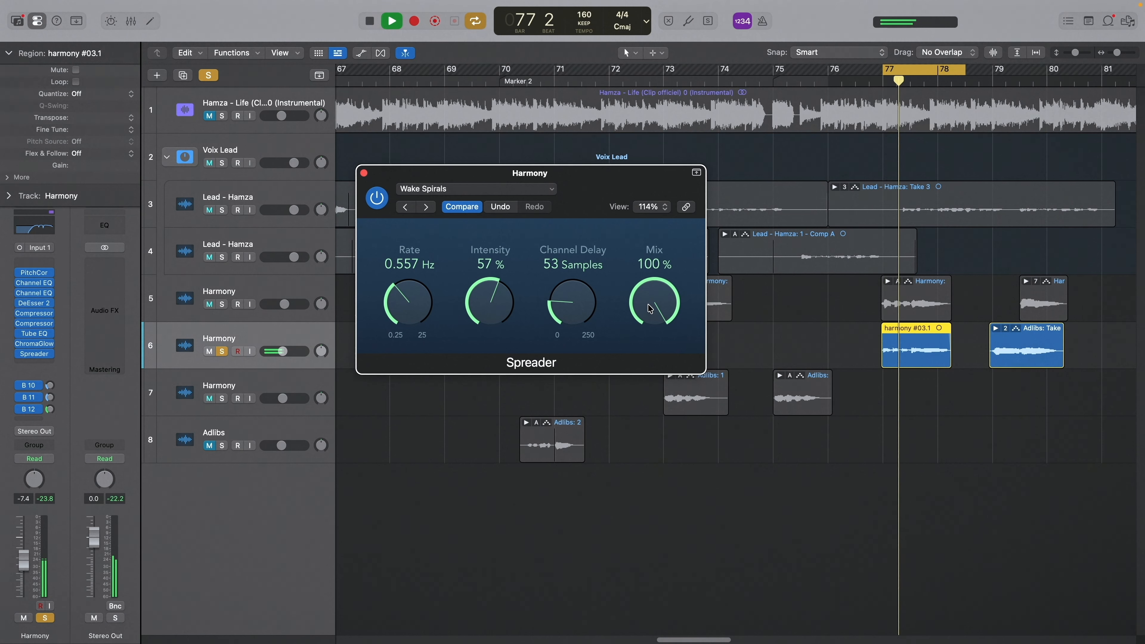
pyautogui.moveTo(654, 283); pyautogui.dragTo(656, 288)
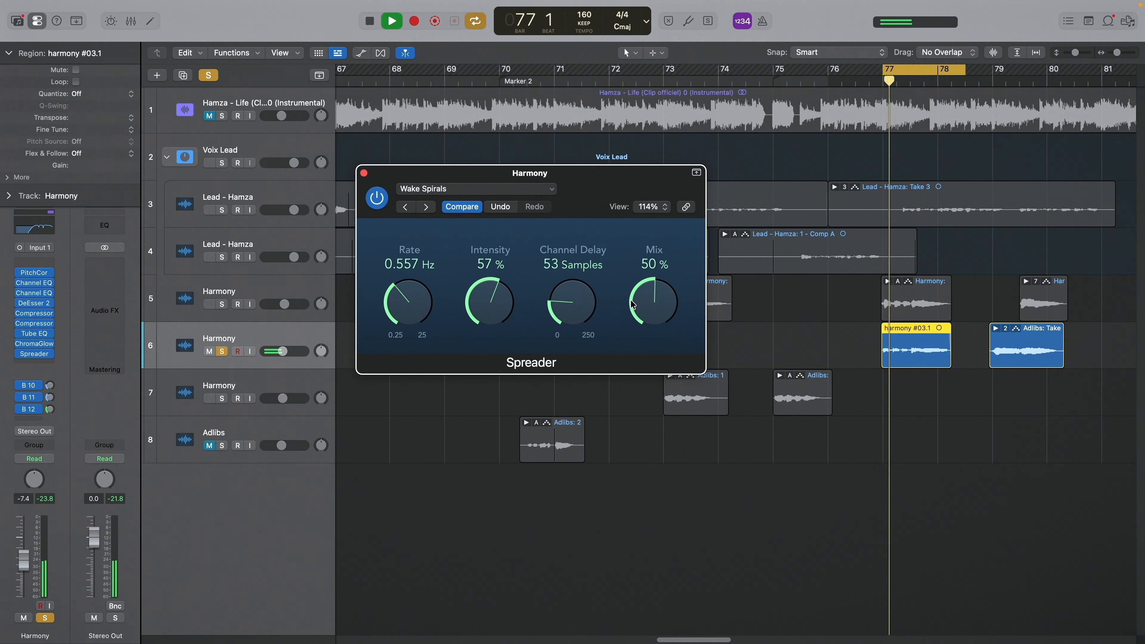
pyautogui.press('space')
pyautogui.press('space')
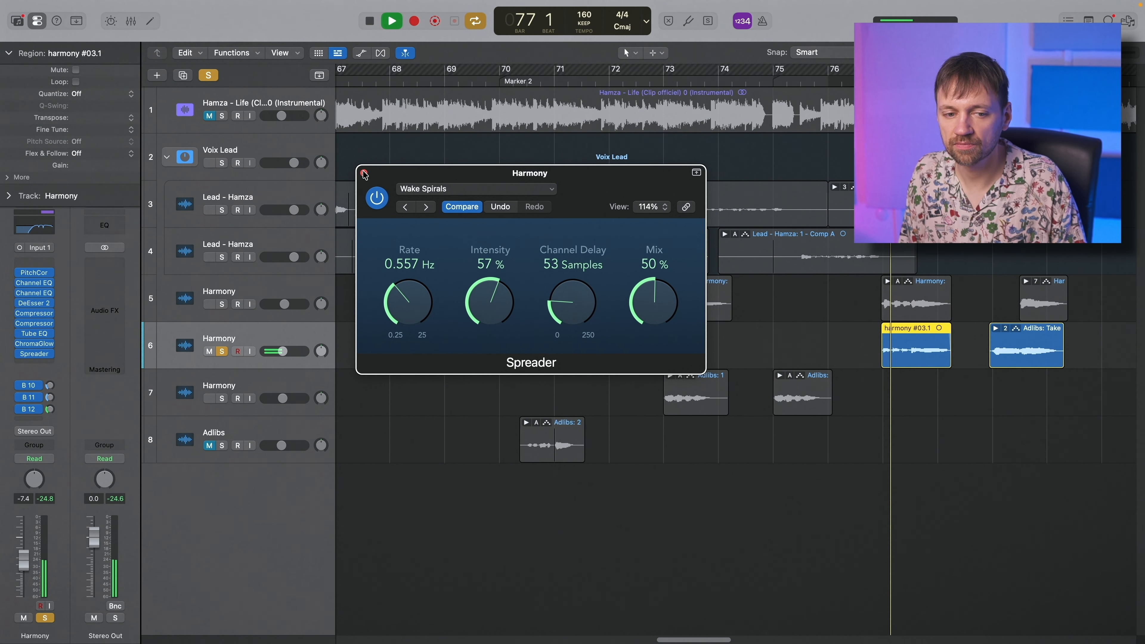
pyautogui.click(364, 173)
pyautogui.press('space')
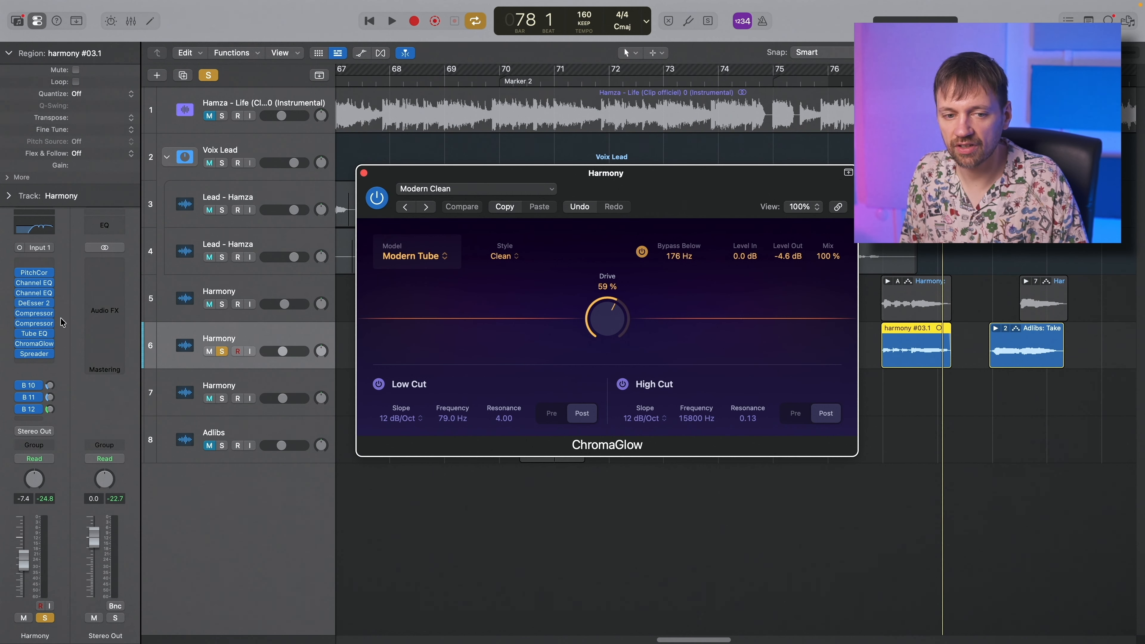
# Step: Inspect ChromaGlow on the second Harmony track, including its Distortion category and Bass Acoustic presets, audition it, and close it
pyautogui.click(50, 347)
pyautogui.moveTo(113, 468)
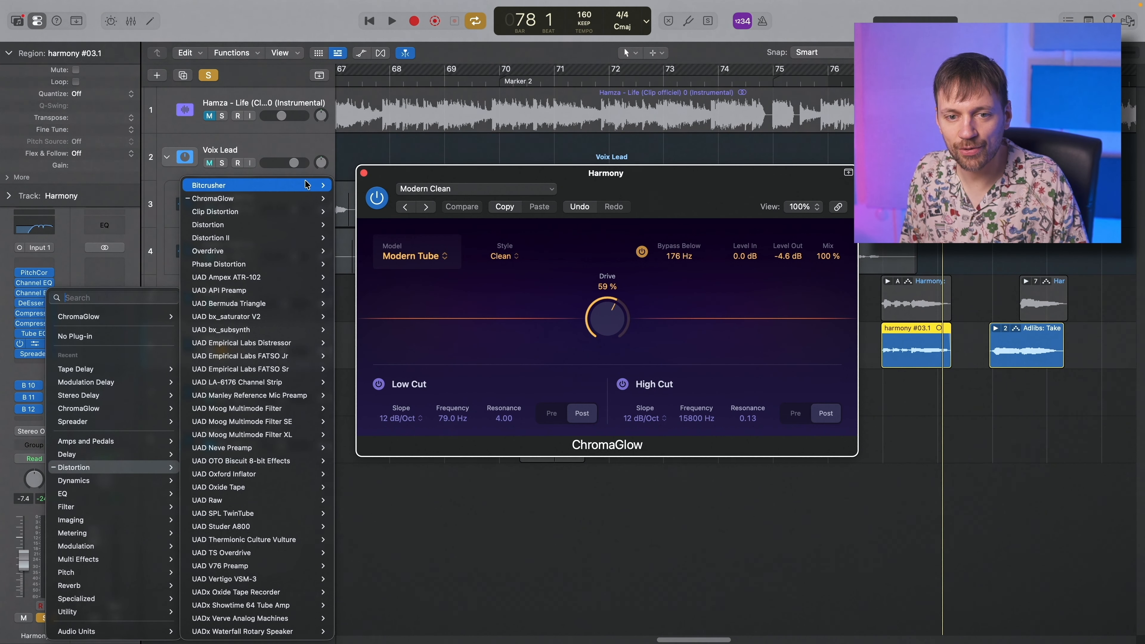
pyautogui.moveTo(288, 199)
pyautogui.click(476, 189)
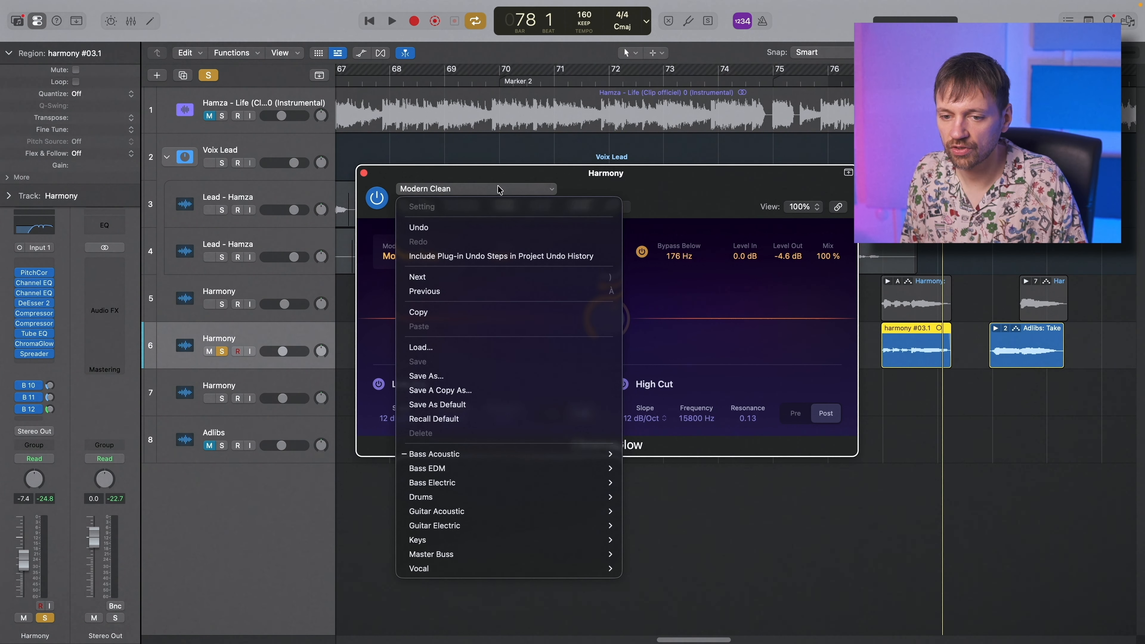
pyautogui.moveTo(436, 465)
pyautogui.moveTo(532, 453)
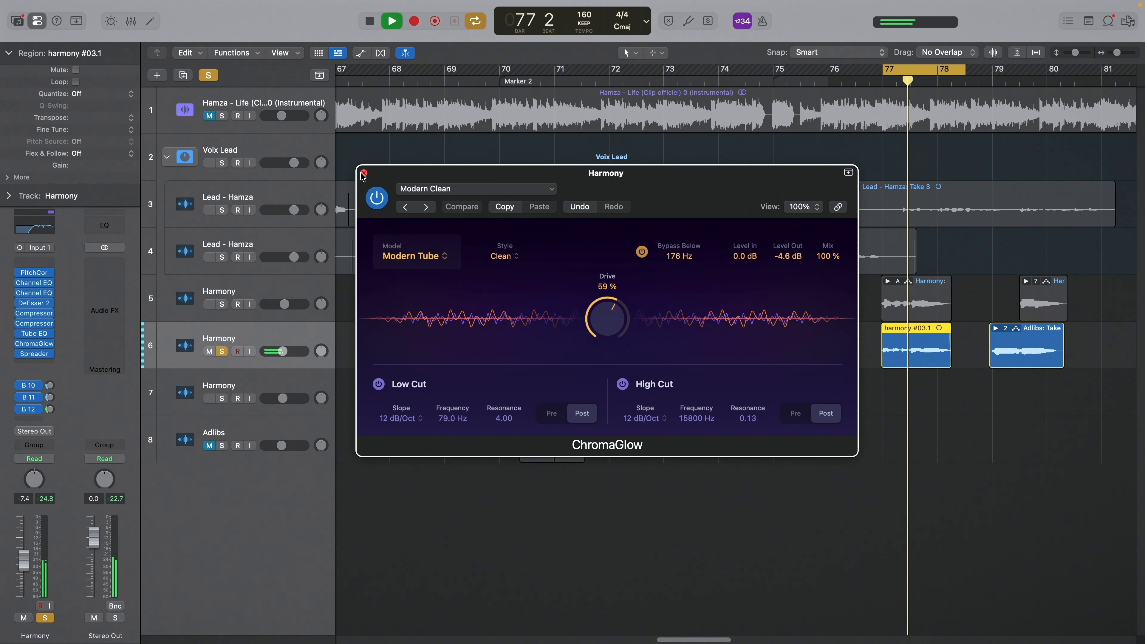
pyautogui.click(364, 173)
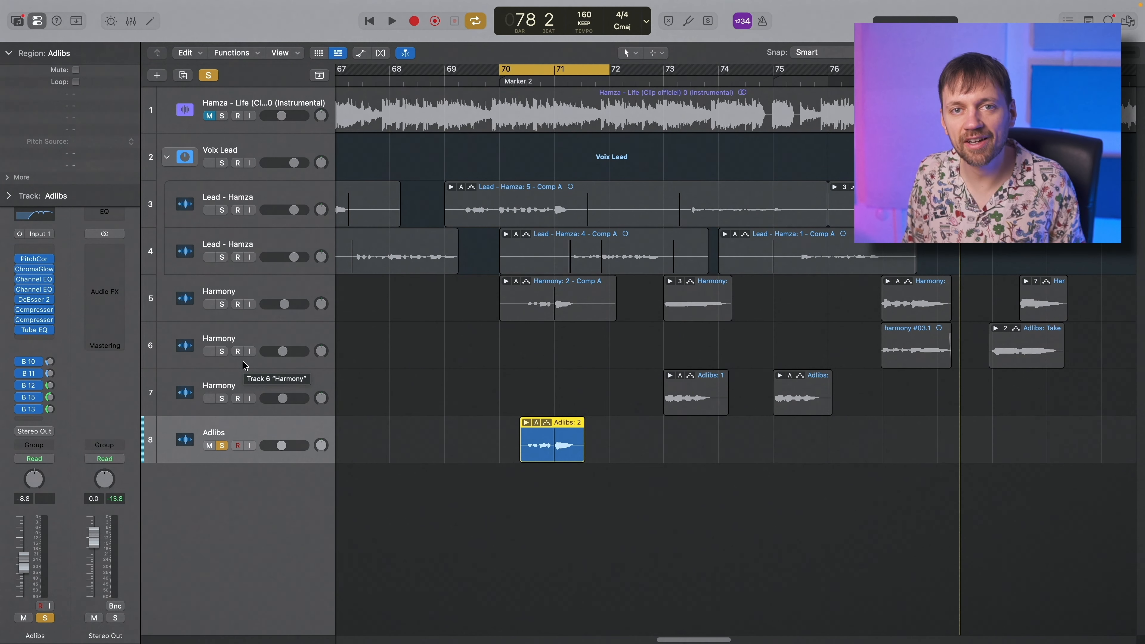
# Step: Audition the soloed Adlibs track and set the loop from bar 70 to bar 73
pyautogui.press('space')
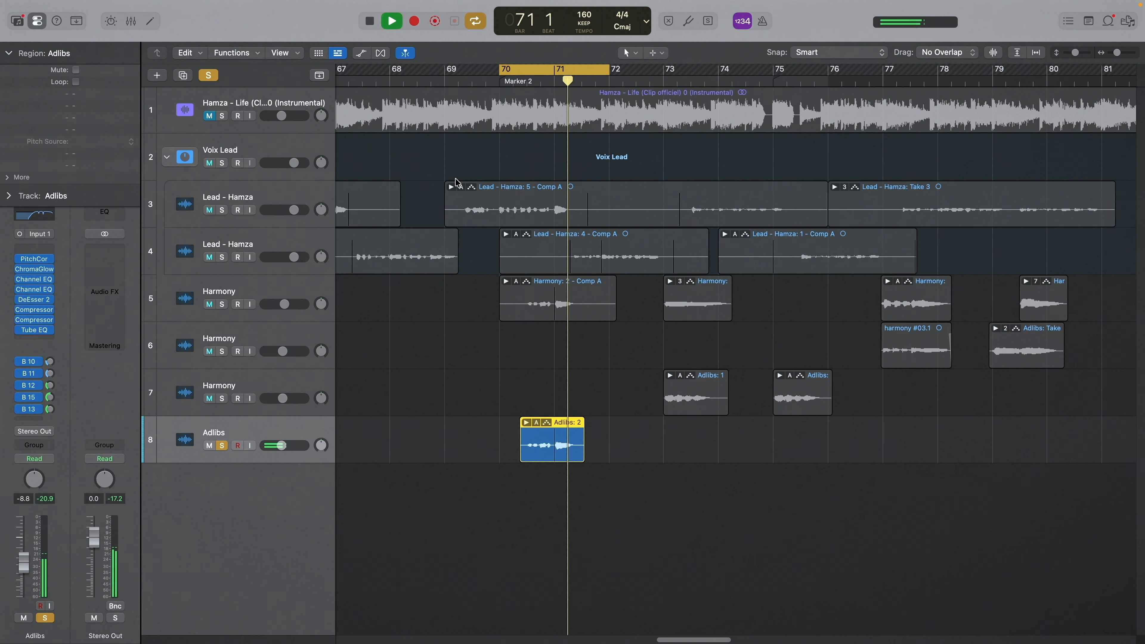
pyautogui.press('space')
pyautogui.click(498, 72)
pyautogui.moveTo(498, 73); pyautogui.dragTo(663, 73)
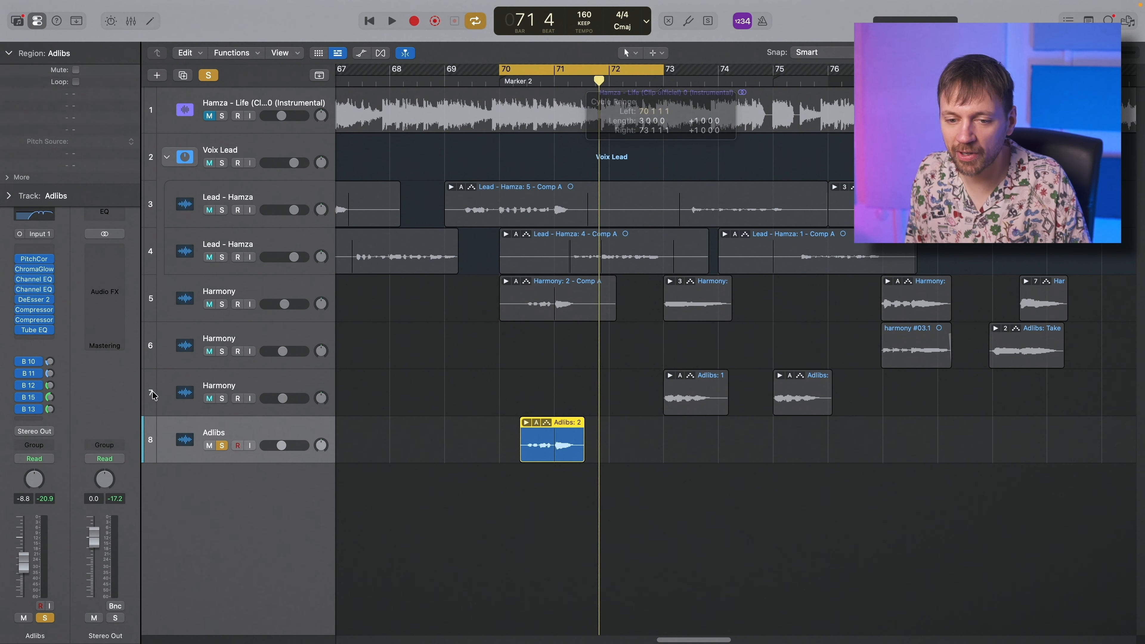
# Step: Open ChromaGlow on the Adlibs track, choose the Cutter preset under Bass EDM, and audition it
pyautogui.click(35, 269)
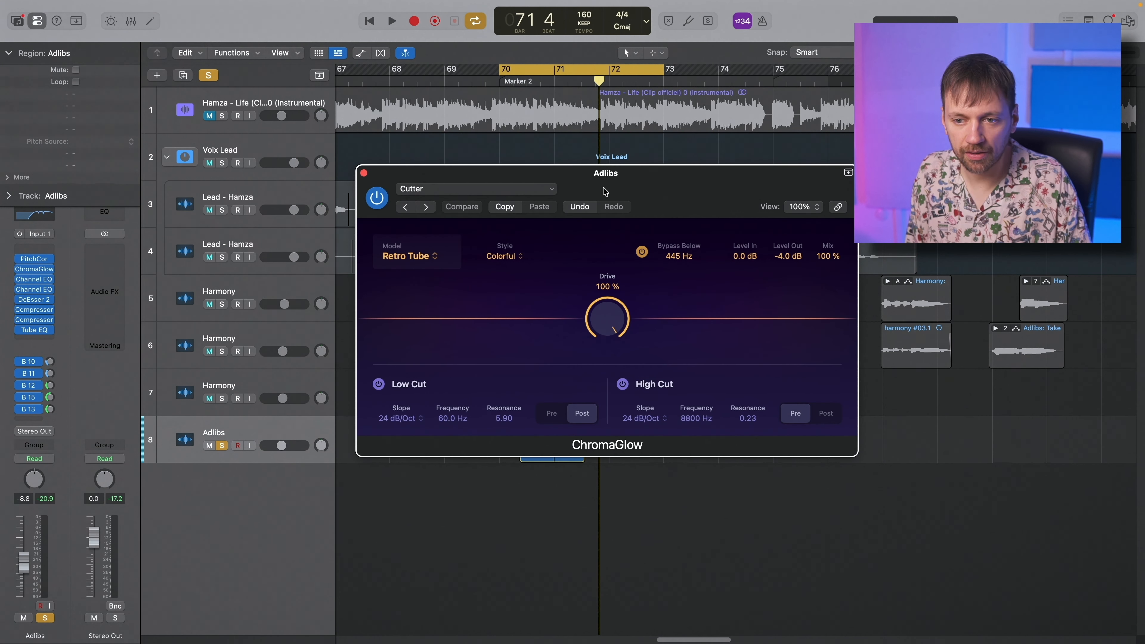
pyautogui.click(550, 190)
pyautogui.moveTo(604, 469)
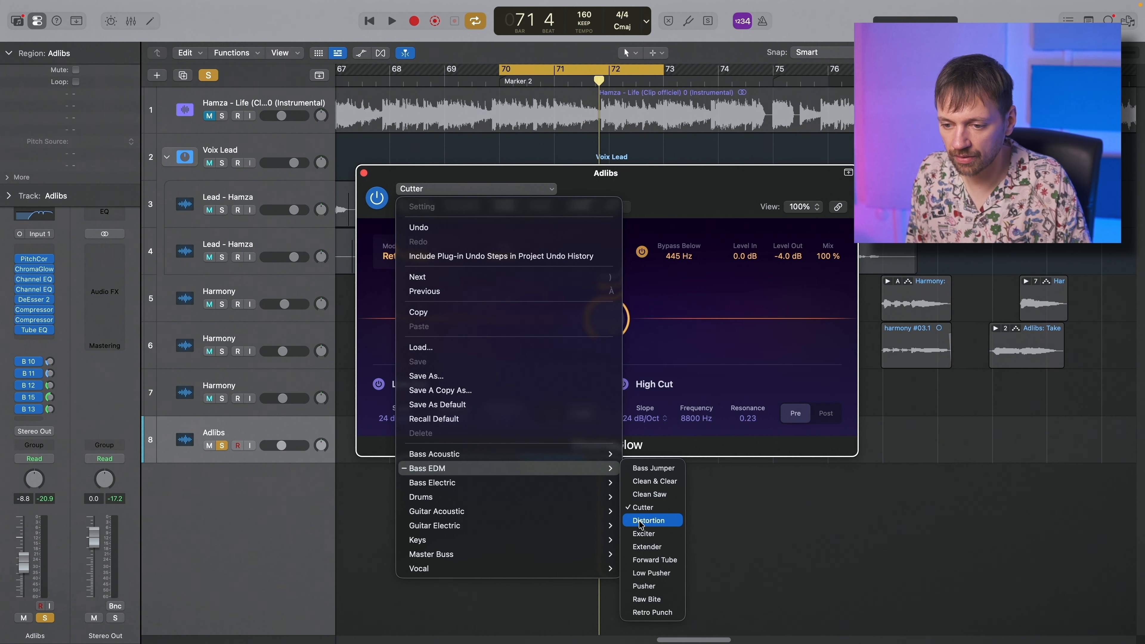
pyautogui.click(654, 507)
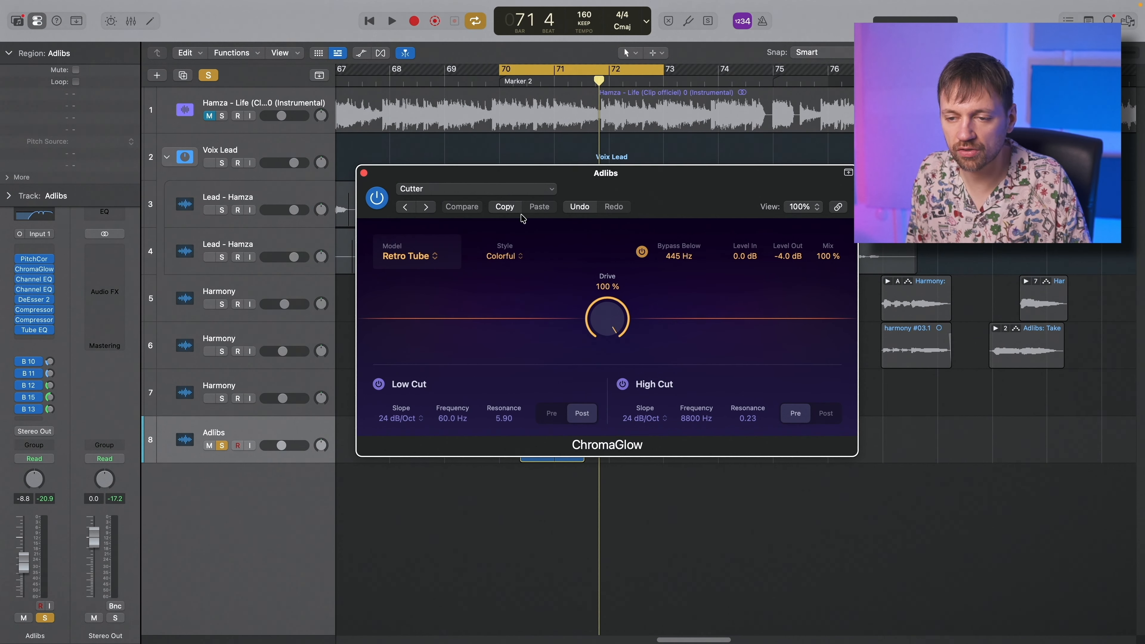
pyautogui.press('space')
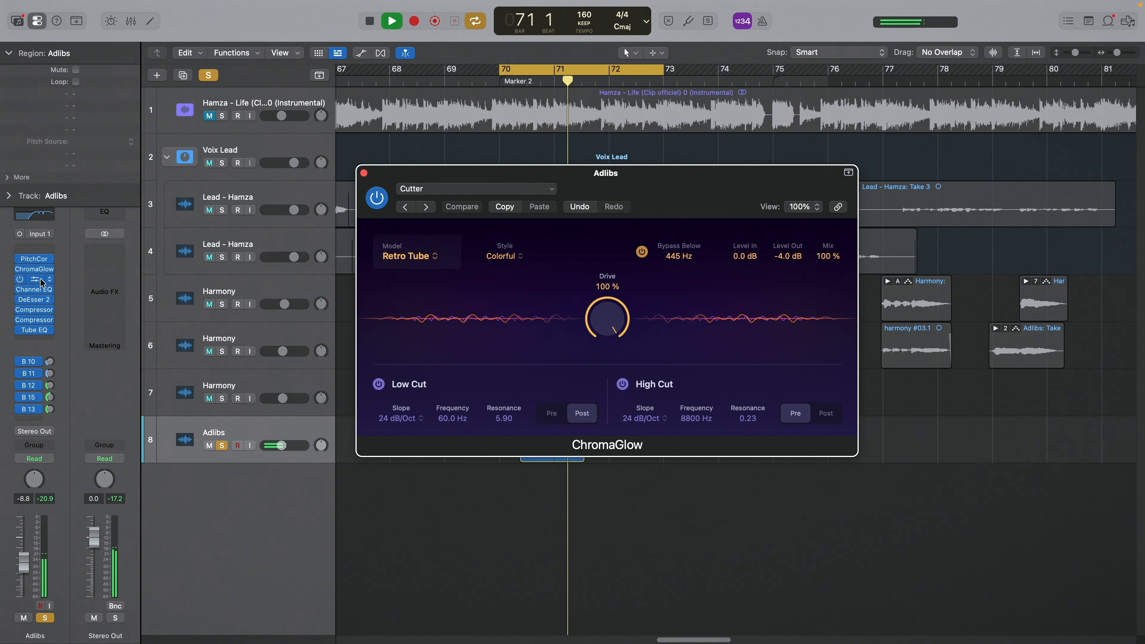
pyautogui.press('space')
# Step: Open both Channel EQs on the Adlibs track, set the second one's 7500 Hz high-cut Q to 1.70, and audition it
pyautogui.click(42, 282)
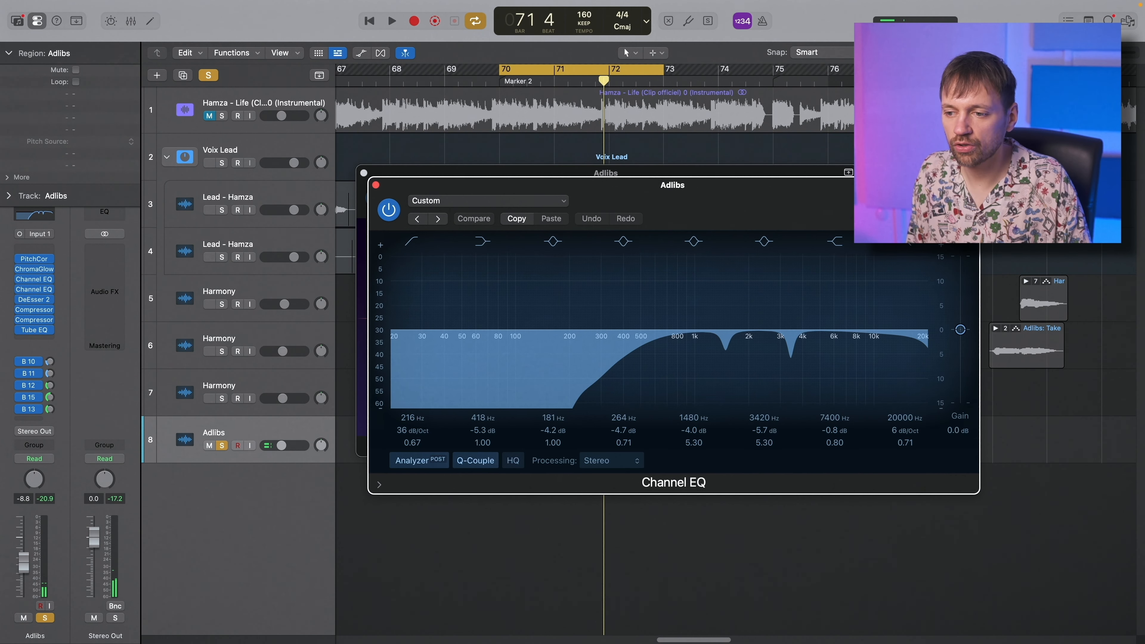
pyautogui.click(35, 294)
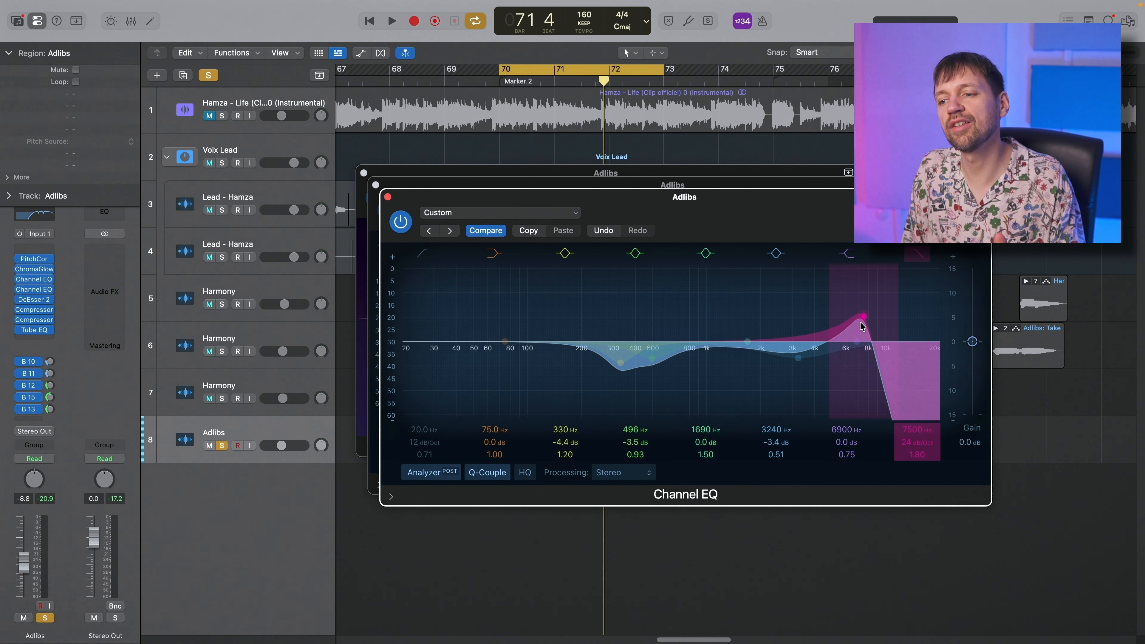
pyautogui.moveTo(870, 331)
pyautogui.mouseDown()
pyautogui.moveTo(870, 270)
pyautogui.moveTo(863, 319)
pyautogui.mouseUp()
pyautogui.press('space')
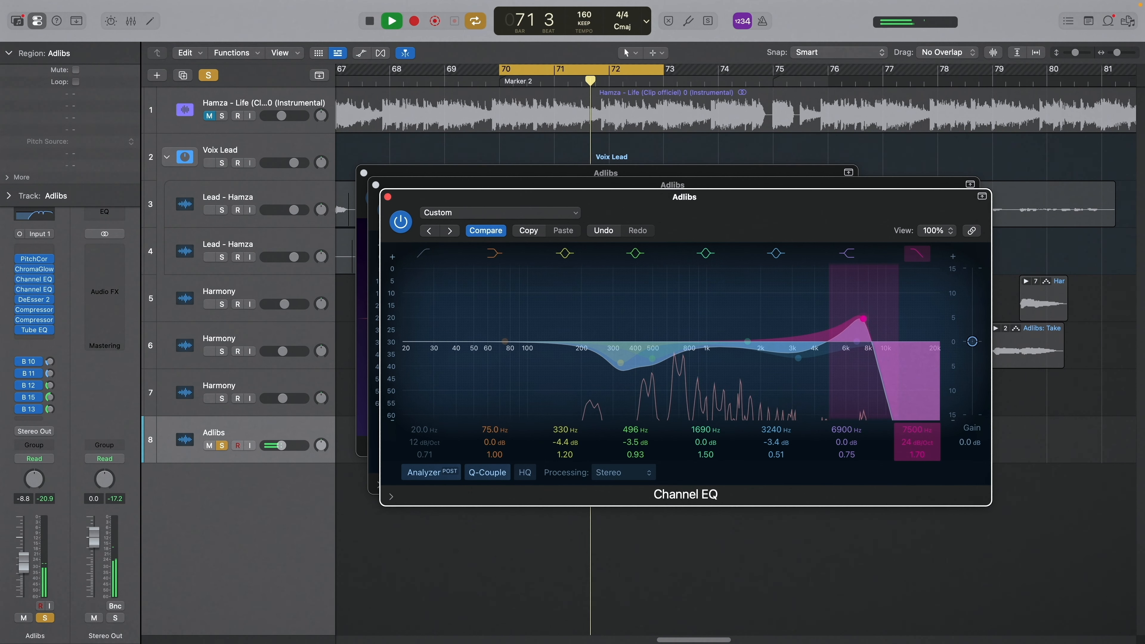
pyautogui.press('space')
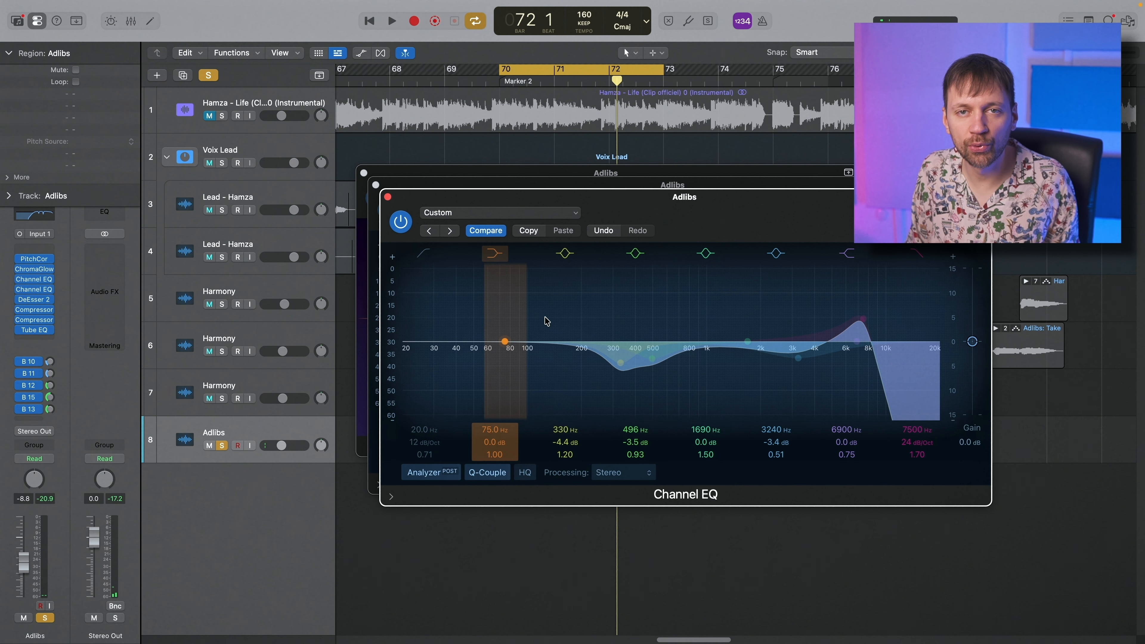
pyautogui.press('space')
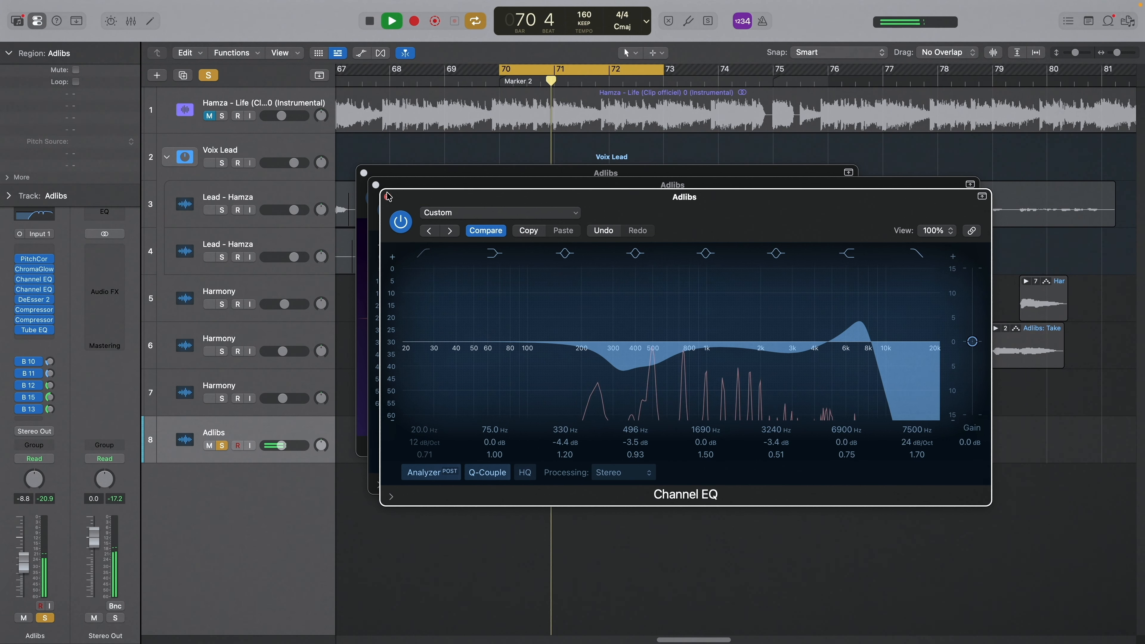
# Step: Close the Adlibs plug-in windows, and open the Tape Delay on the track's Bus 13 send channel
pyautogui.keyDown('alt'); pyautogui.click(388, 196); pyautogui.keyUp('alt')
pyautogui.press('space')
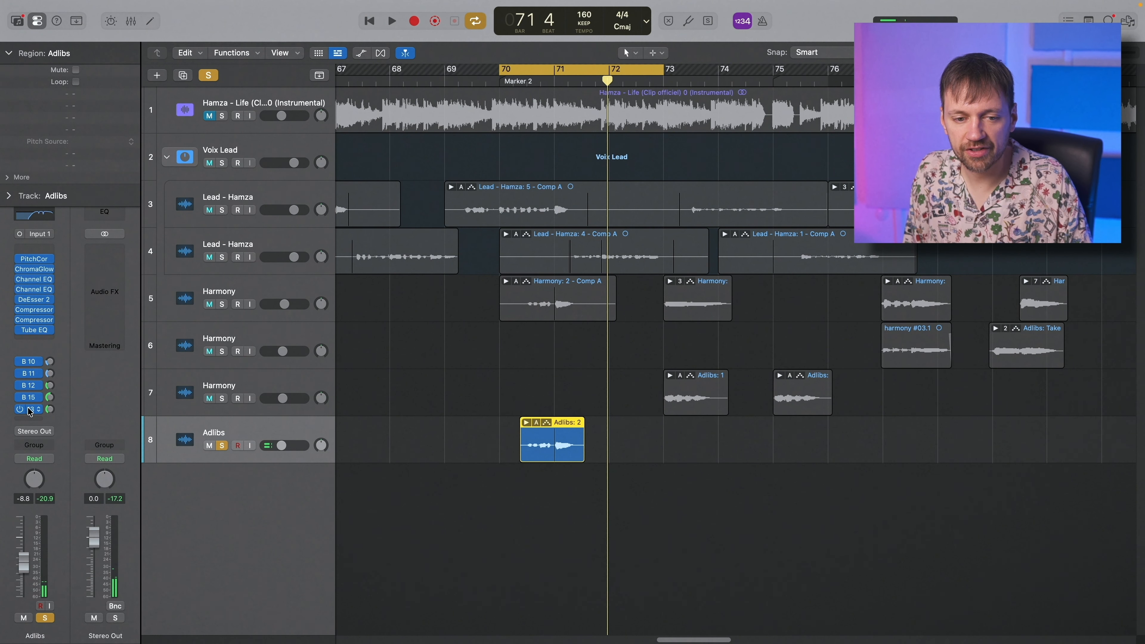
pyautogui.click(28, 410)
pyautogui.click(85, 266)
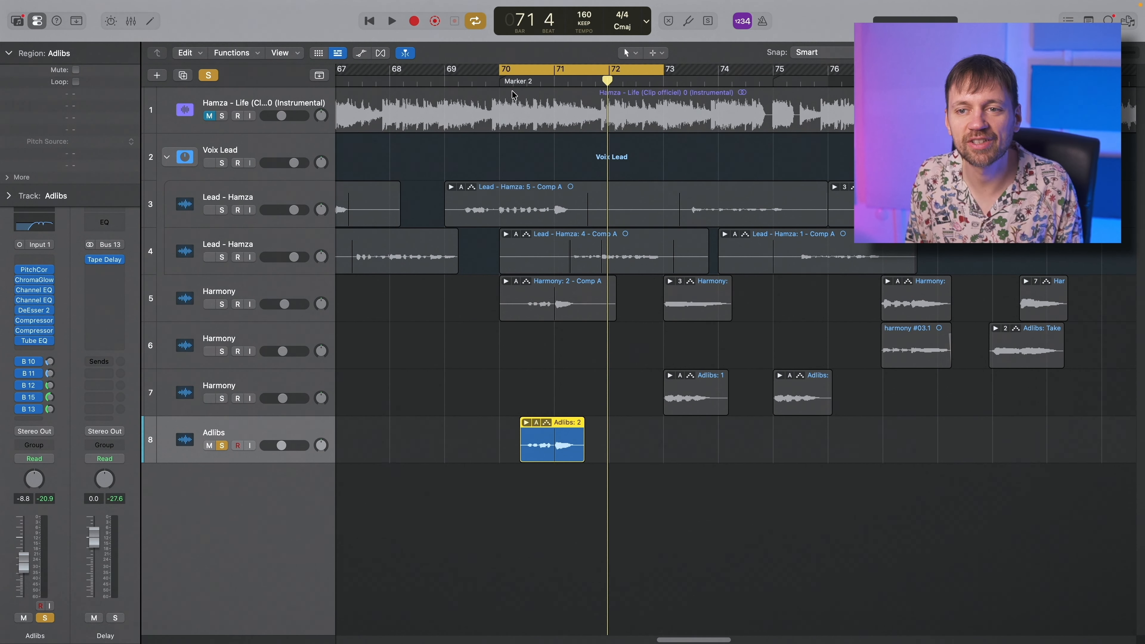
pyautogui.click(506, 79)
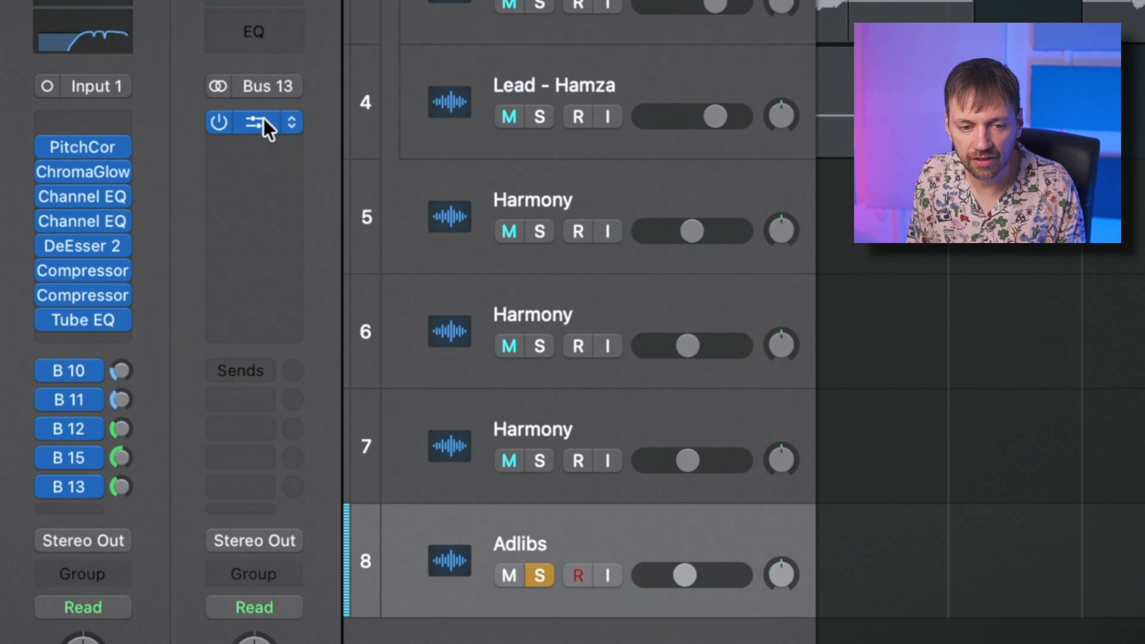
pyautogui.click(263, 124)
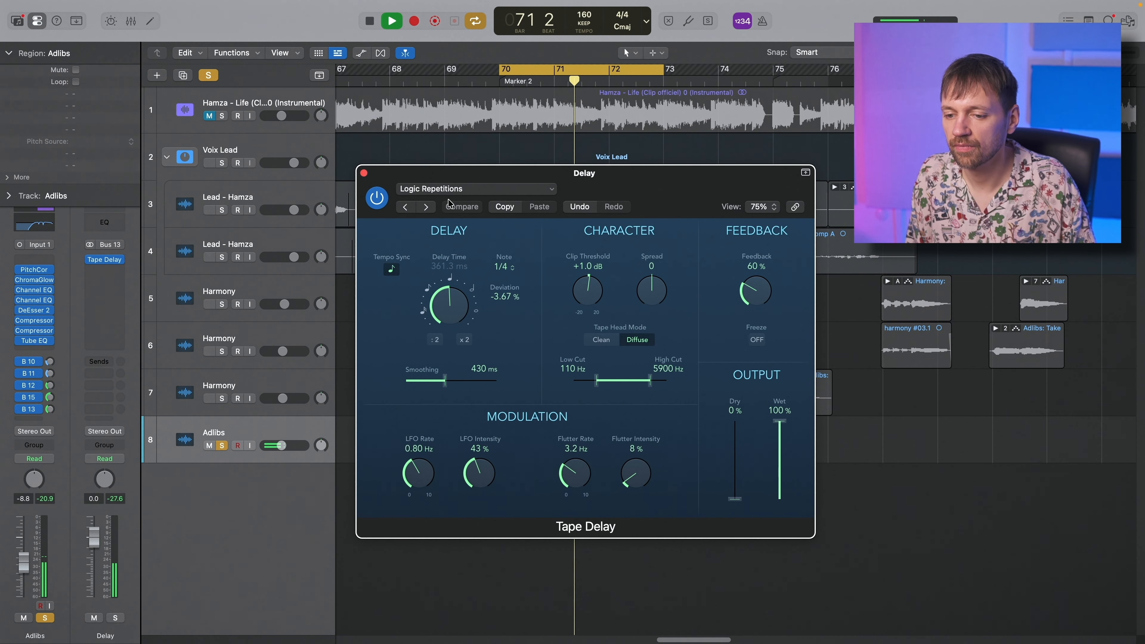
# Step: Audition the Tape Delay on Bus 13 with its Logic Repetitions preset, and close the plug-in
pyautogui.press('space')
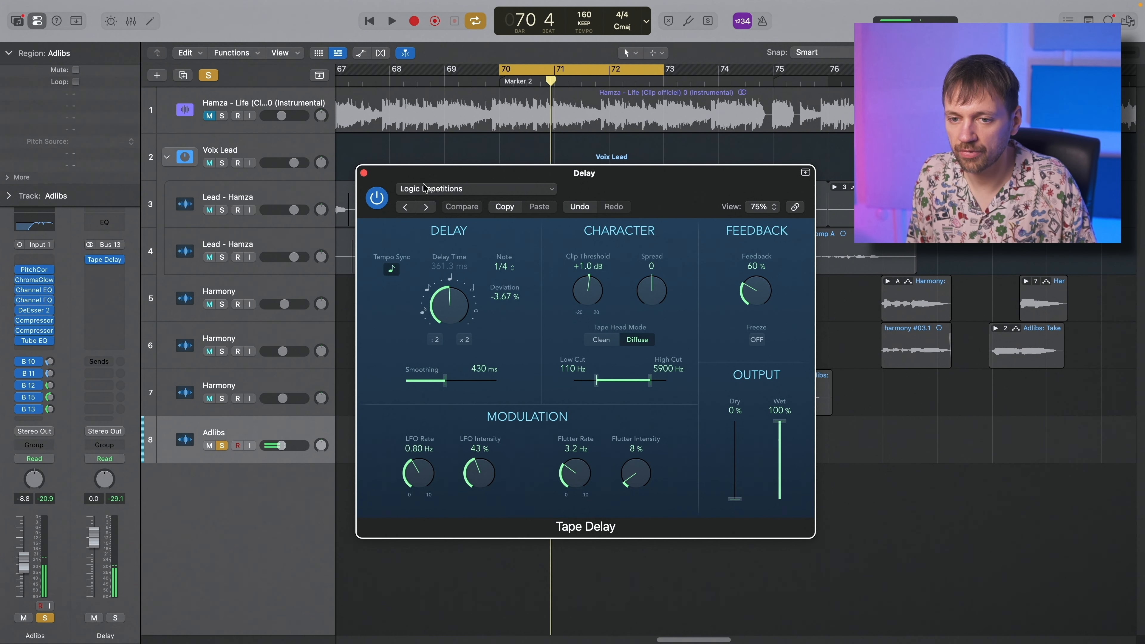
pyautogui.click(474, 189)
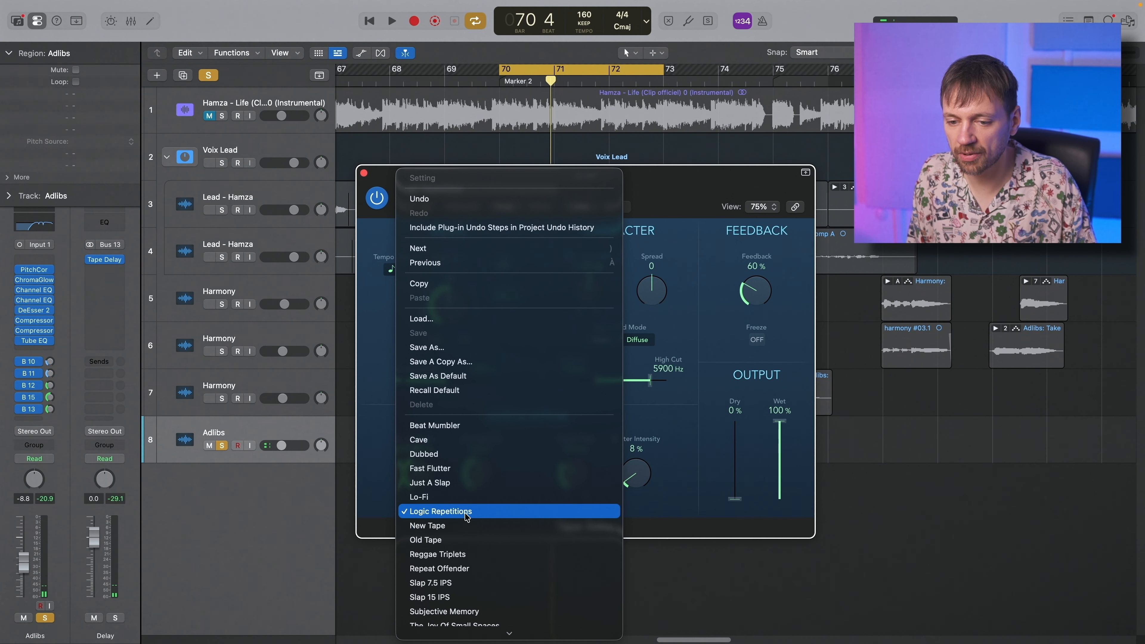
pyautogui.click(502, 514)
pyautogui.press('space')
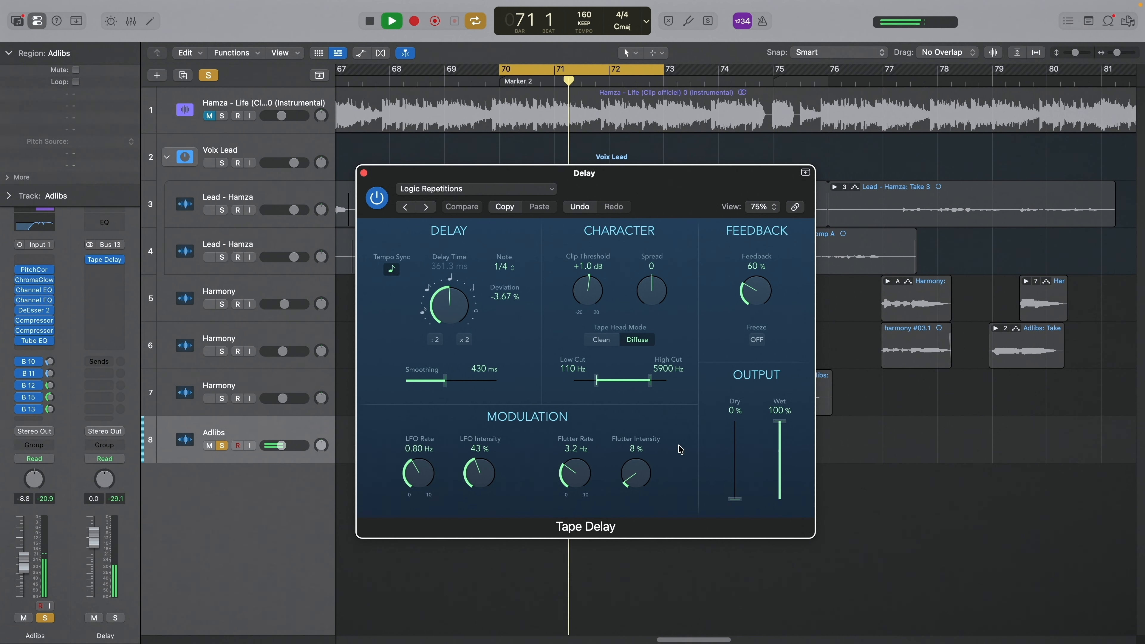
pyautogui.press('space')
pyautogui.click(364, 174)
# Step: Unsolo the Adlibs track, leave it unmuted, and audition the first Harmony track in solo
pyautogui.click(207, 447)
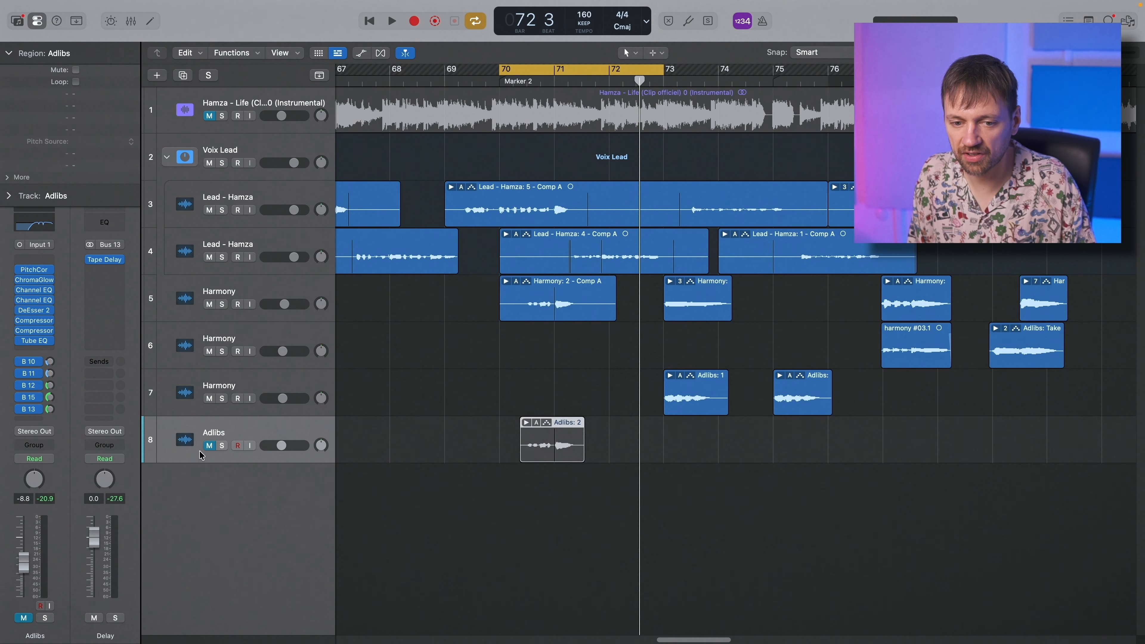
pyautogui.click(207, 447)
pyautogui.click(213, 285)
pyautogui.click(222, 305)
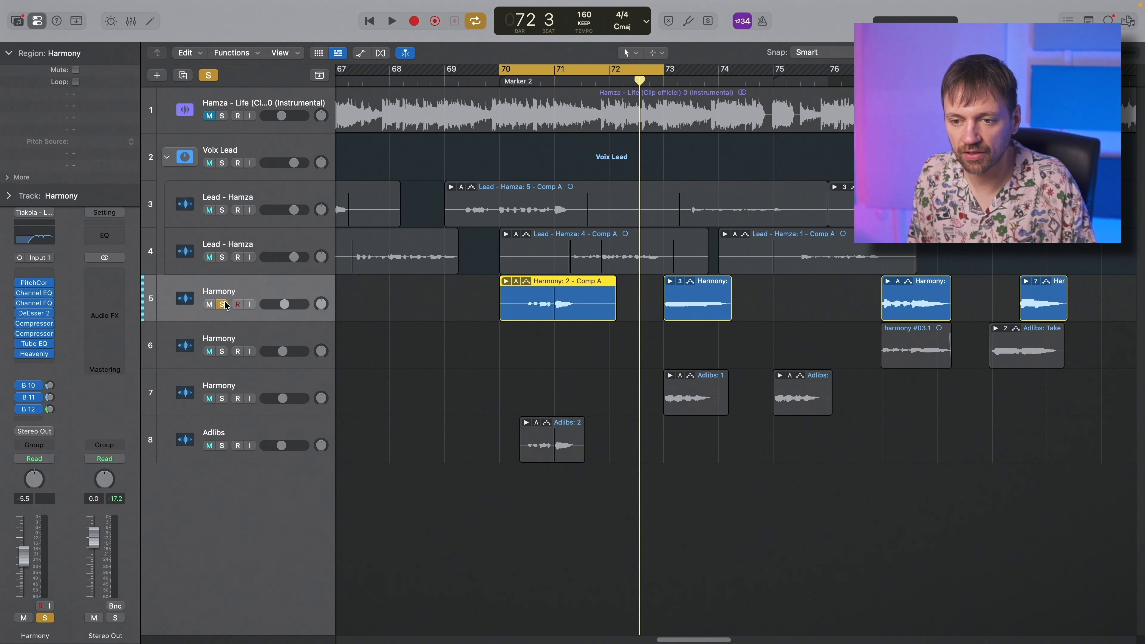
pyautogui.press('space')
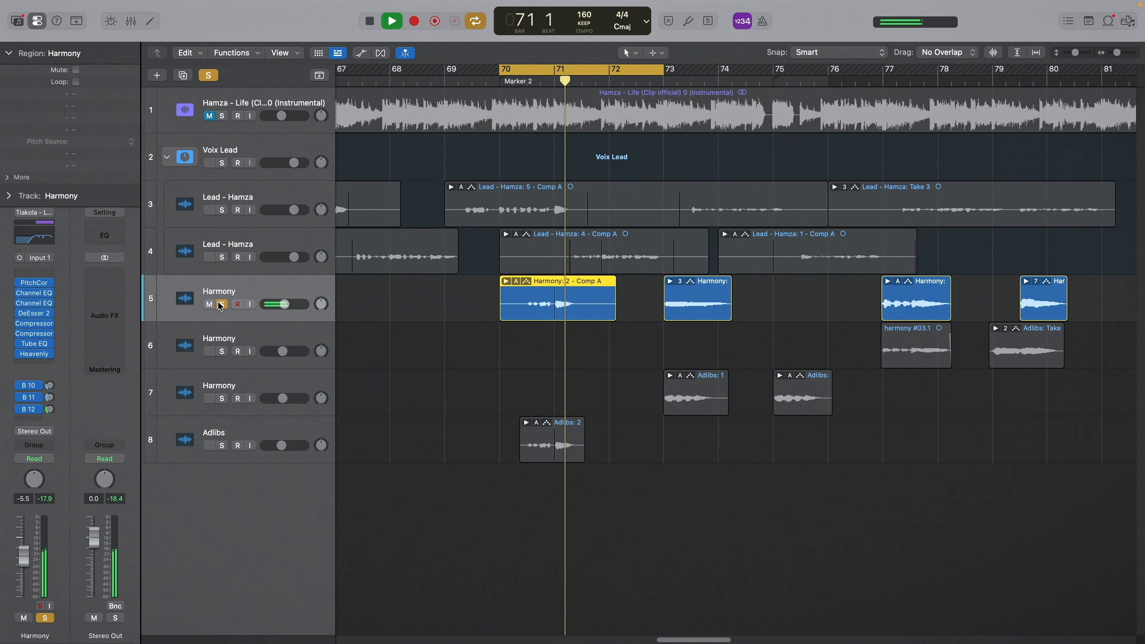
# Step: Unsolo and mute the first Harmony track, and audition the vocals without it
pyautogui.click(221, 305)
pyautogui.click(209, 305)
pyautogui.press('space')
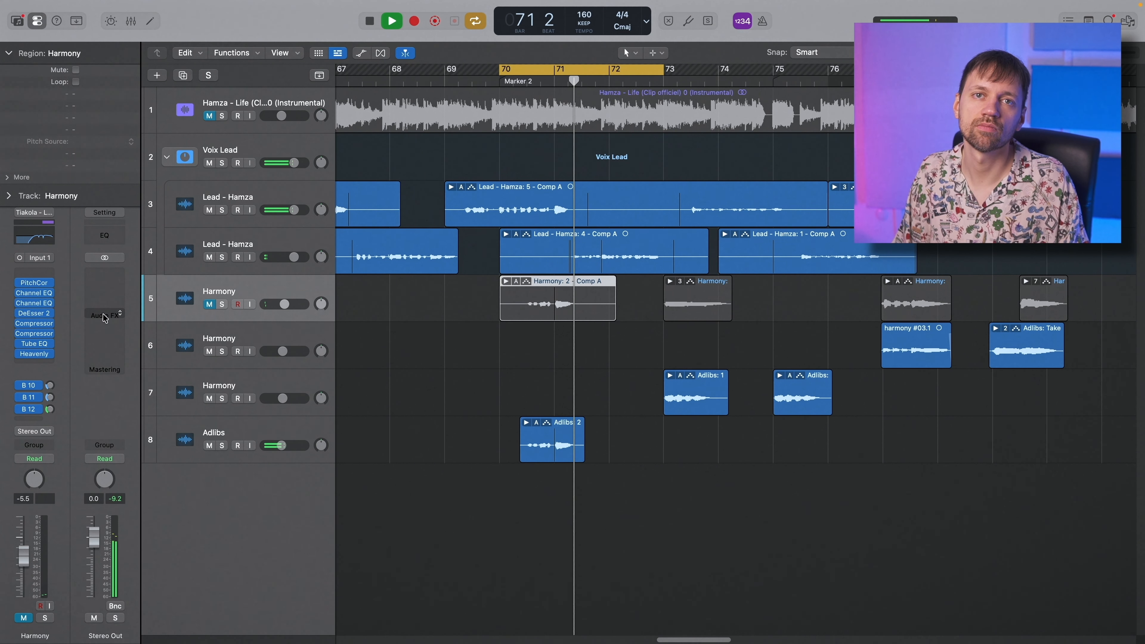
pyautogui.press('space')
# Step: Mute the Harmony: 2 - Comp A region at bar 70, and unmute the first Harmony track
pyautogui.click(524, 358)
pyautogui.press('t')
pyautogui.press('m')
pyautogui.click(557, 291)
pyautogui.press('t')
pyautogui.press('t')
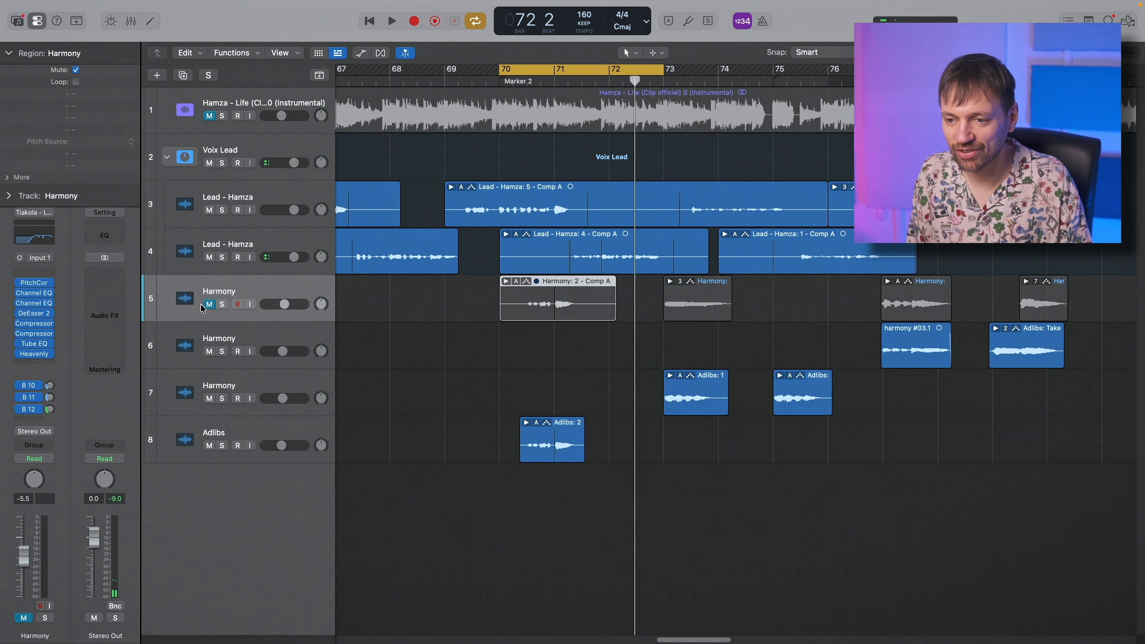
pyautogui.click(206, 306)
# Step: Turn off the loop, unmute the instrumental, and play the full mix from bar 62 through the end of the vocals
pyautogui.scroll(-2, 649, 448)
pyautogui.press('c')
pyautogui.press('x')
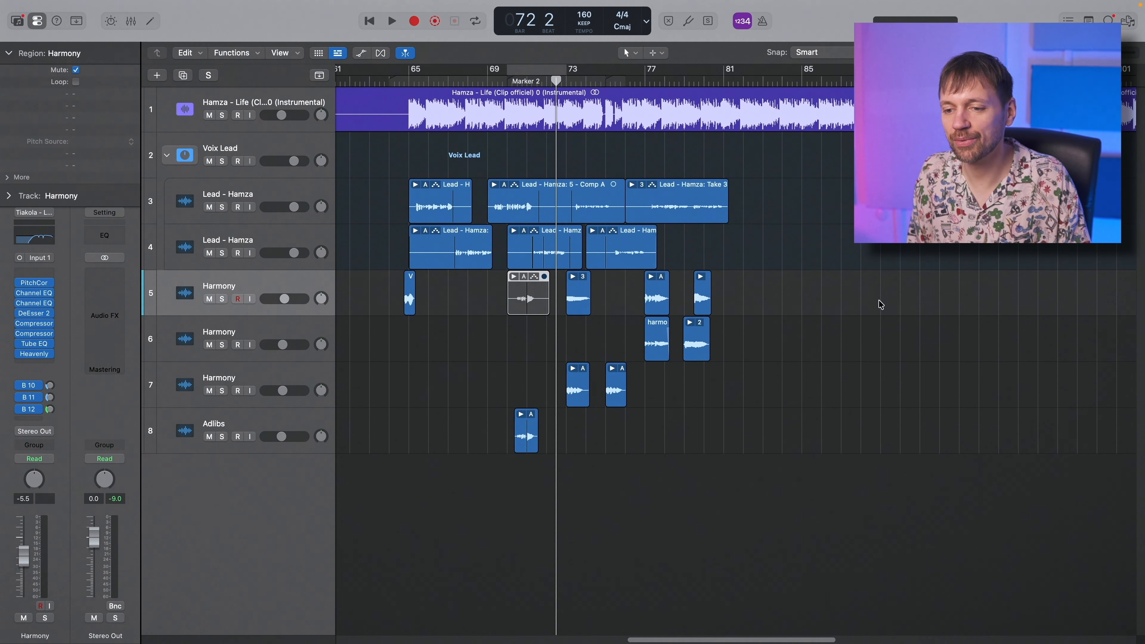
pyautogui.hscroll(-2, 960, 387)
pyautogui.click(410, 81)
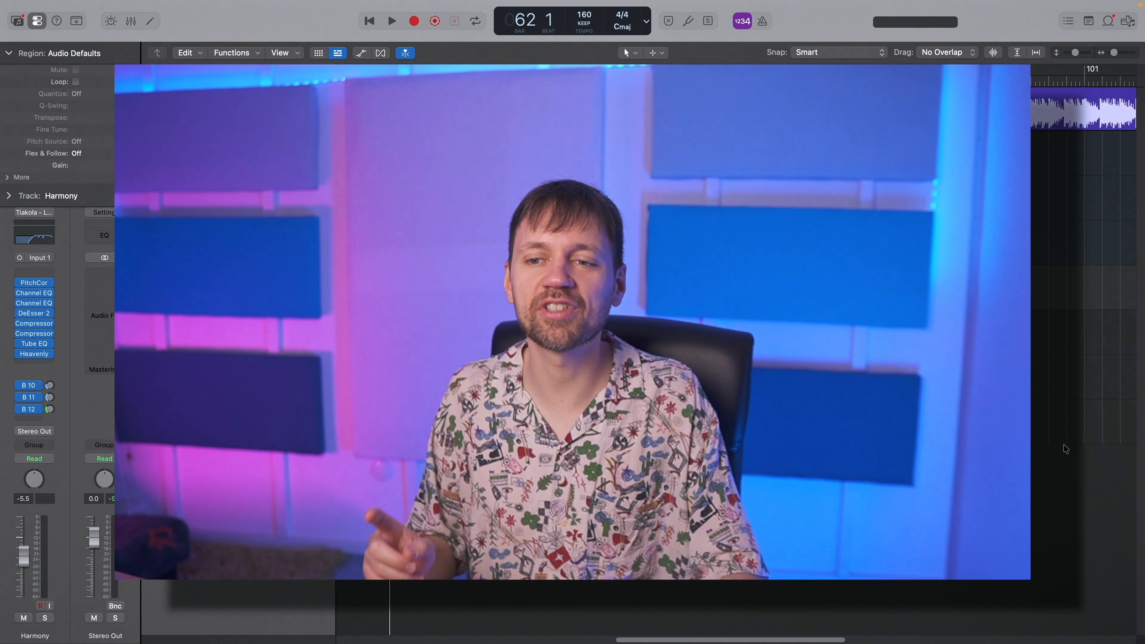
pyautogui.press('space')
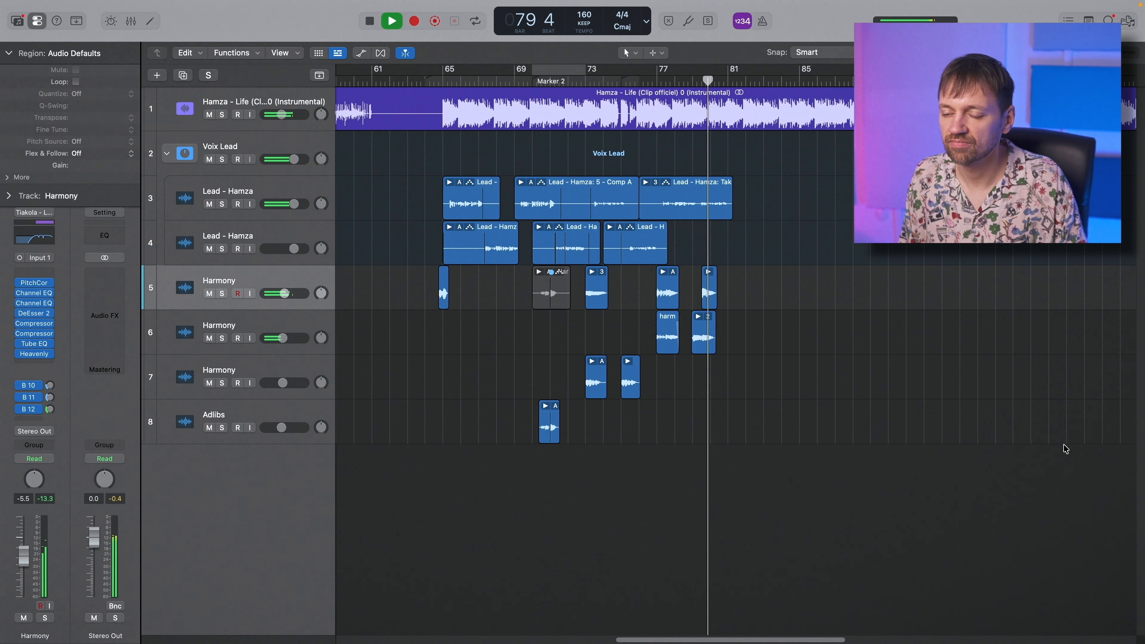
pyautogui.press('space')
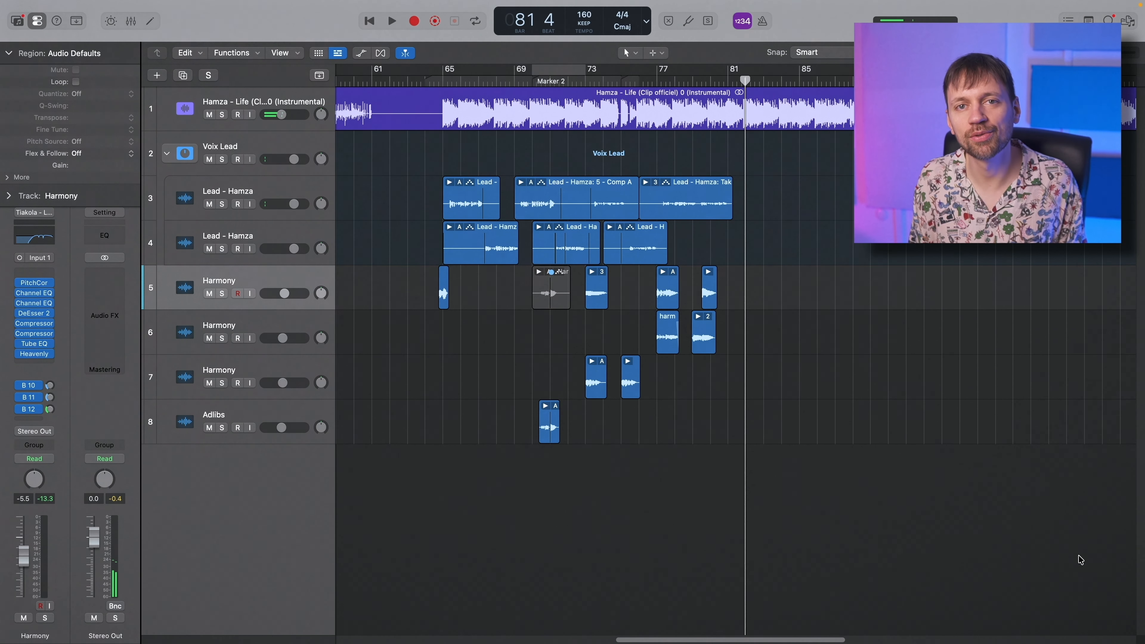
# Step: Add a new track with duplicate settings below the second Lead track
pyautogui.click(182, 205)
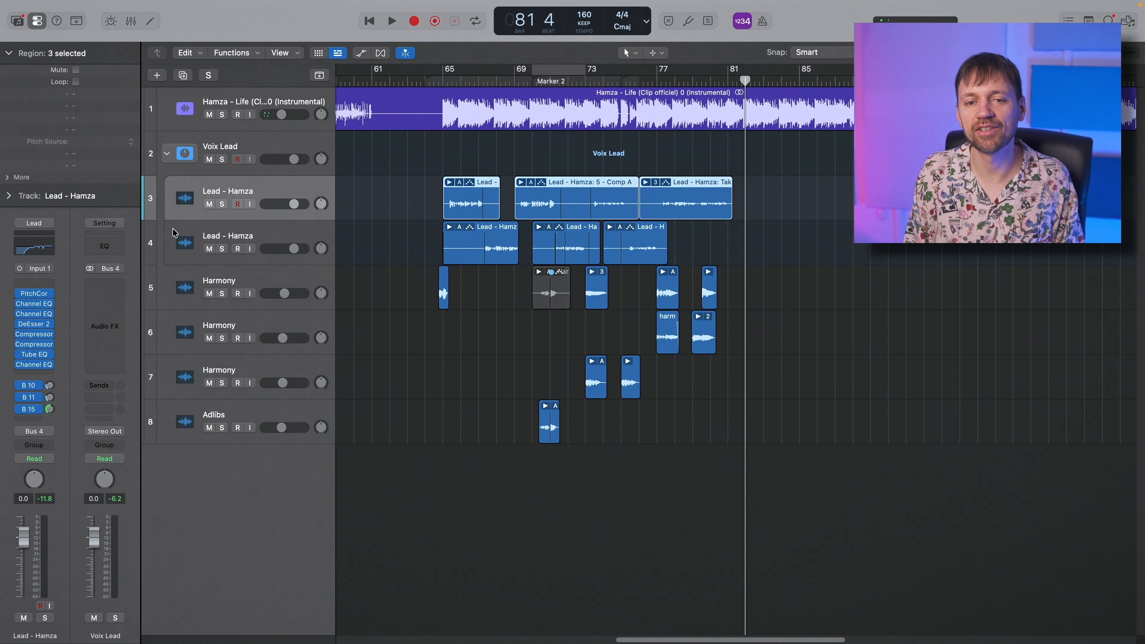
pyautogui.click(190, 241)
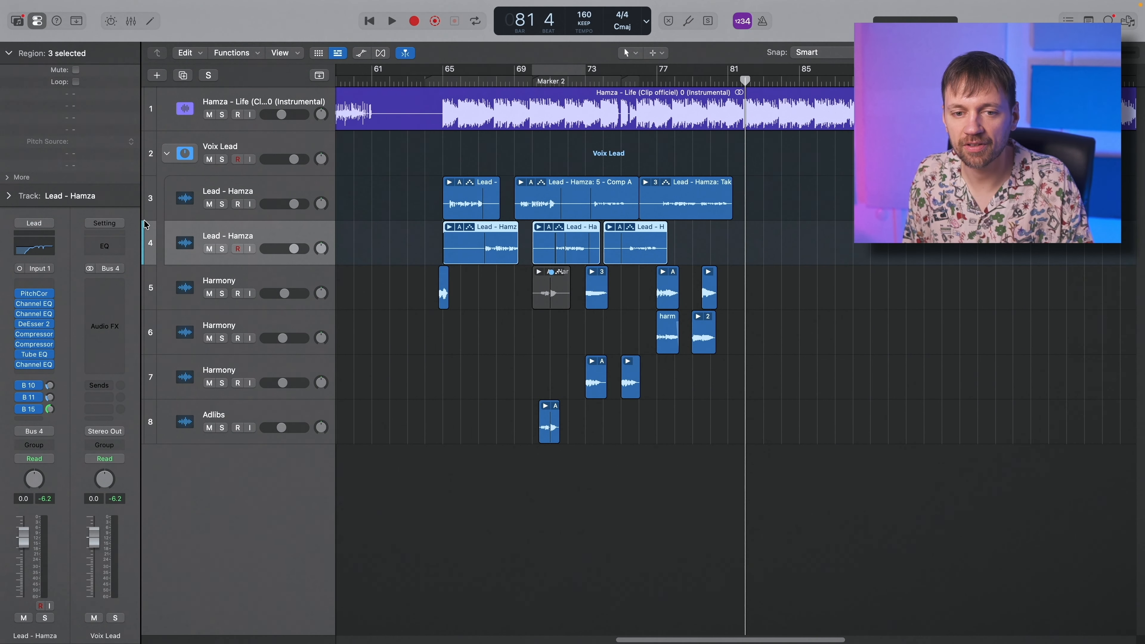
pyautogui.press('super+d')
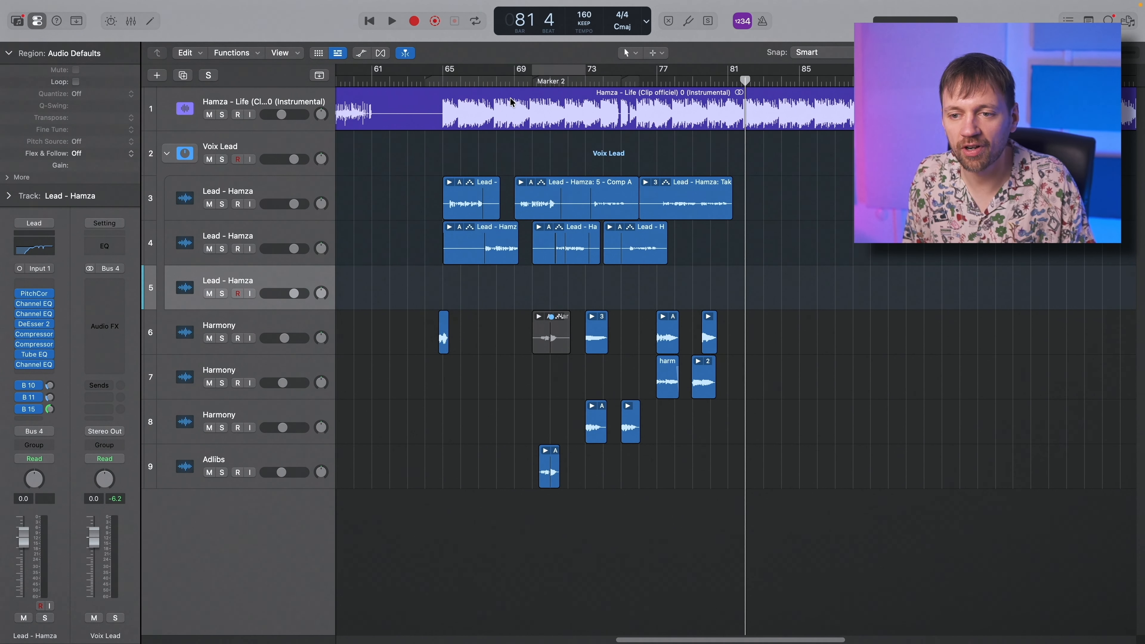
# Step: Play from Marker 2, and move the Lead 4 - Comp A region from the second Lead track to the new track
pyautogui.click(550, 83)
pyautogui.scroll(3, 560, 205)
pyautogui.press('space')
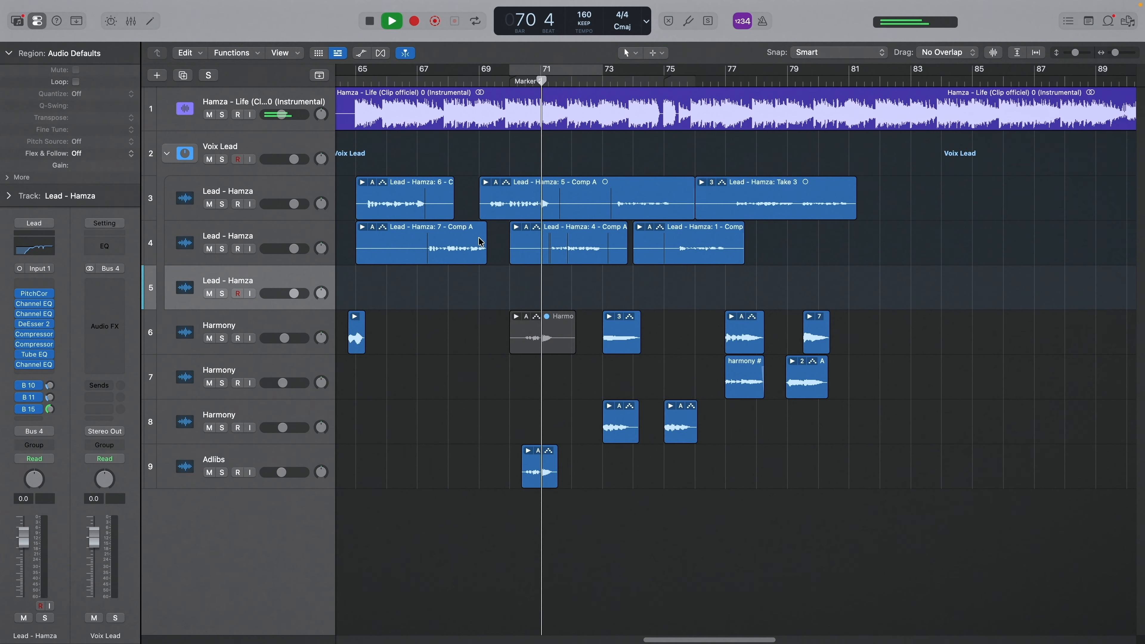
pyautogui.press('space')
pyautogui.moveTo(540, 254); pyautogui.dragTo(539, 292)
# Step: Solo the Voix Lead stack, audition it from bar 70, and select the third Lead track
pyautogui.click(220, 149)
pyautogui.press('s')
pyautogui.moveTo(518, 80); pyautogui.dragTo(511, 80)
pyautogui.press('space')
pyautogui.scroll(3, 555, 252)
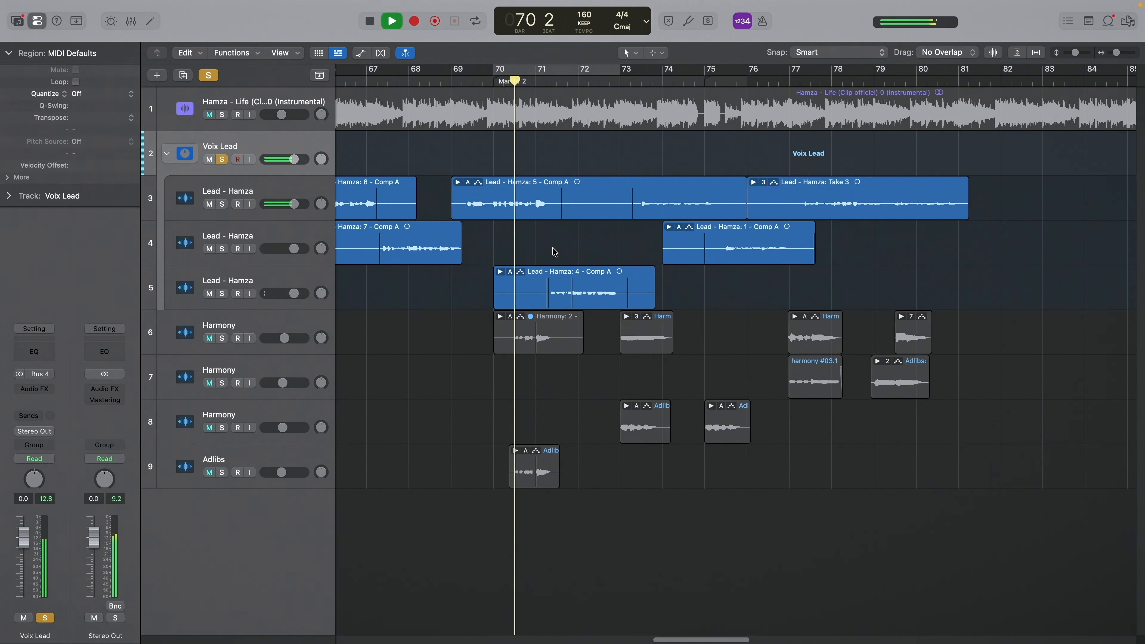
pyautogui.click(301, 265)
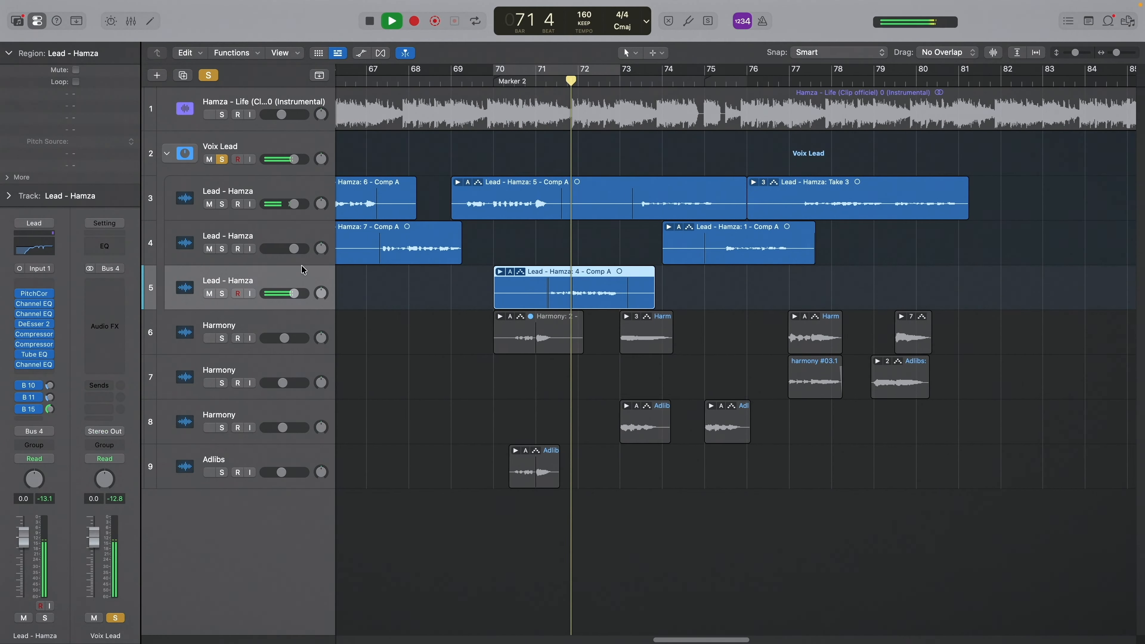
pyautogui.press('space')
# Step: Loop the passage starting at bar 71, and audition it with the first Channel EQ of the third Lead track open
pyautogui.press('c')
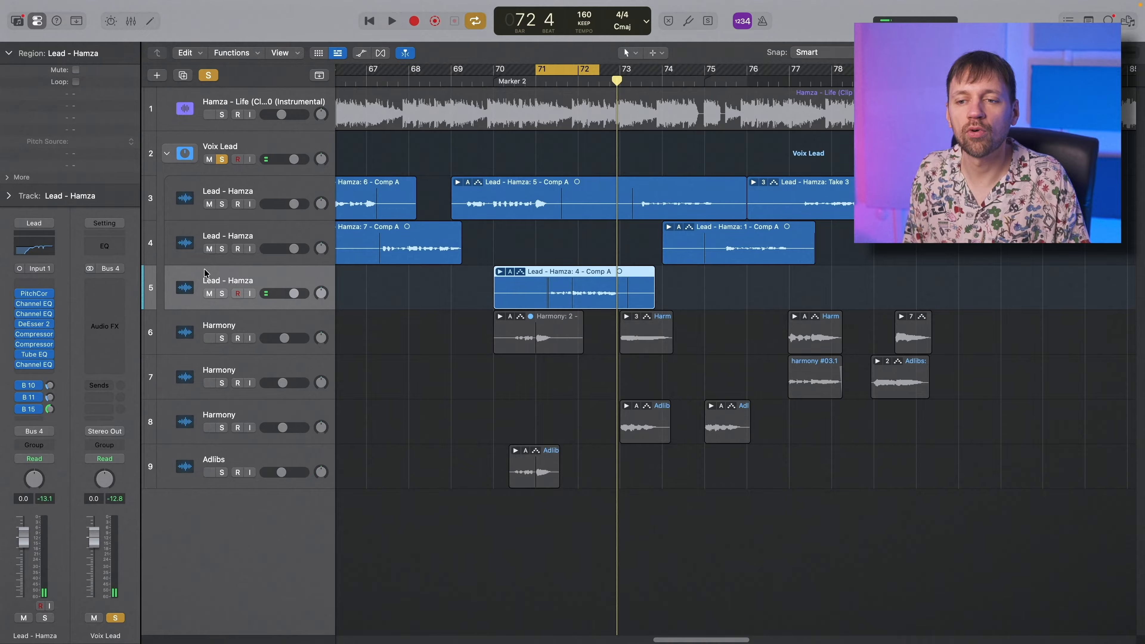
pyautogui.click(39, 315)
pyautogui.press('space')
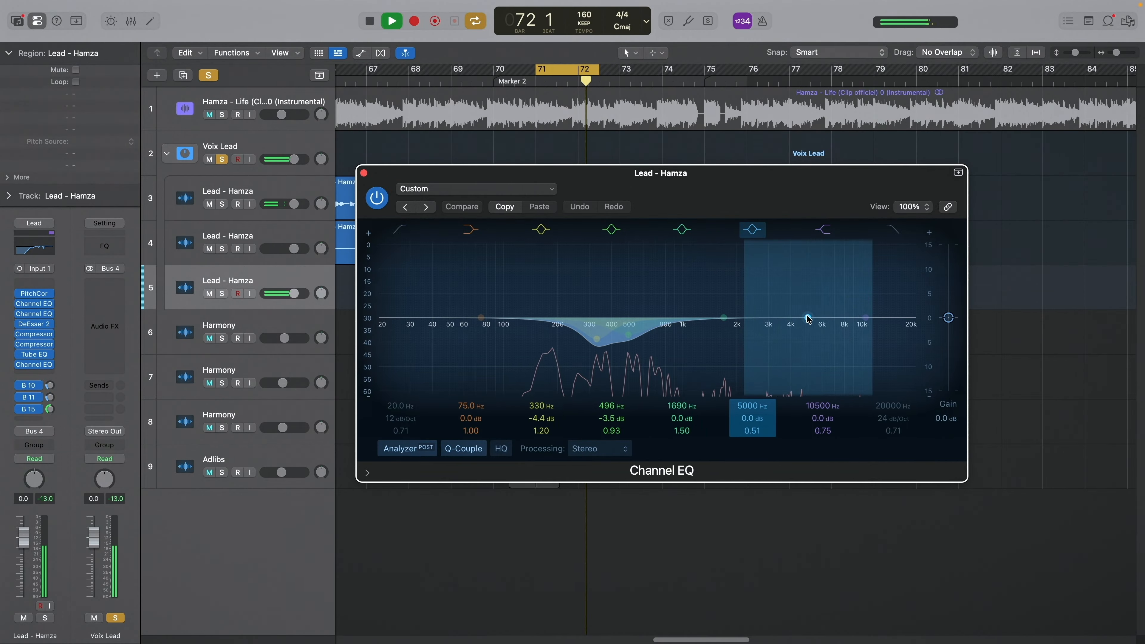
pyautogui.press('space')
# Step: Boost the third Lead track's Channel EQ by 5.0 dB at 2980 Hz with a Q of 3.20, and audition it
pyautogui.moveTo(684, 422); pyautogui.dragTo(683, 400)
pyautogui.press('space')
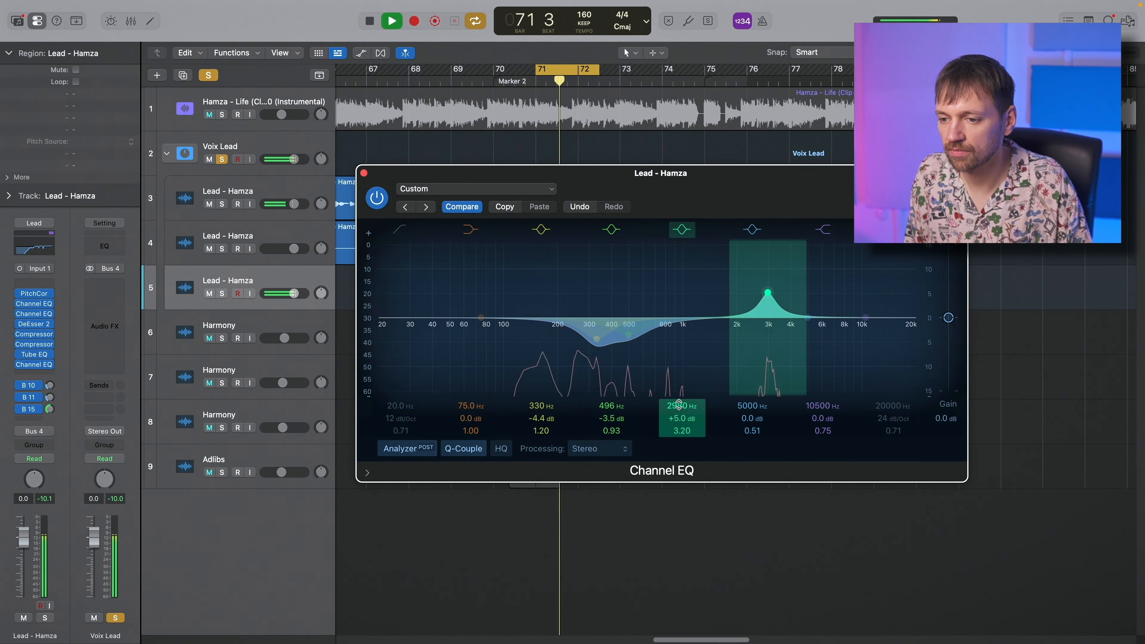
pyautogui.press('space')
pyautogui.press('space')
pyautogui.press('space')
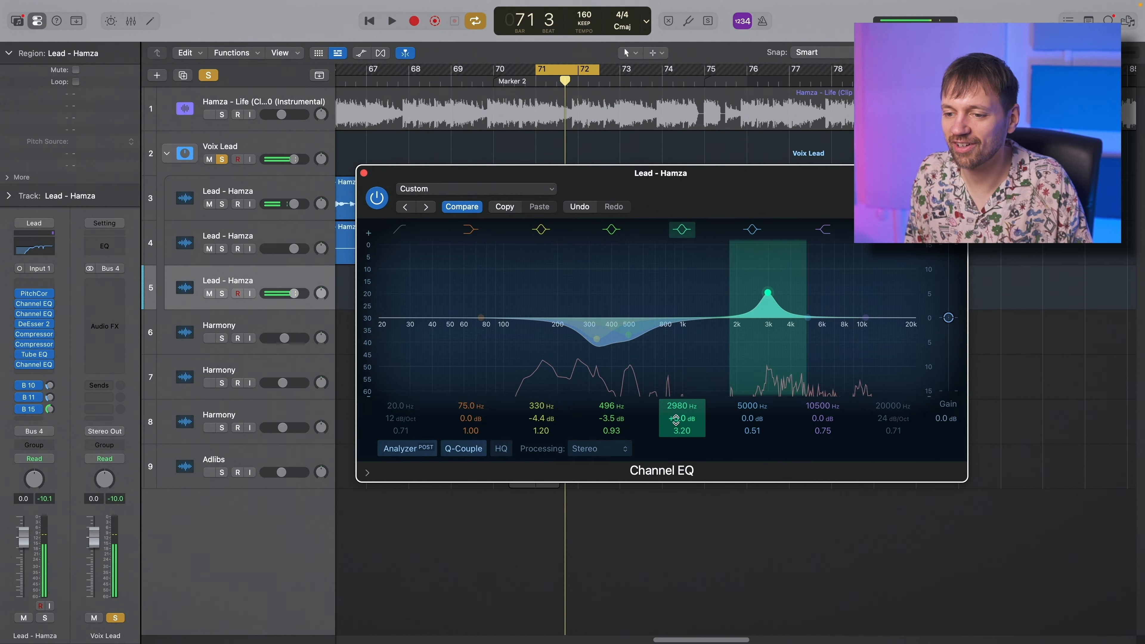
# Step: Set the 2980 Hz band's gain to -10.8 dB, audition the cut, and close the Channel EQ
pyautogui.moveTo(676, 419); pyautogui.dragTo(675, 444)
pyautogui.press('space')
pyautogui.press('space')
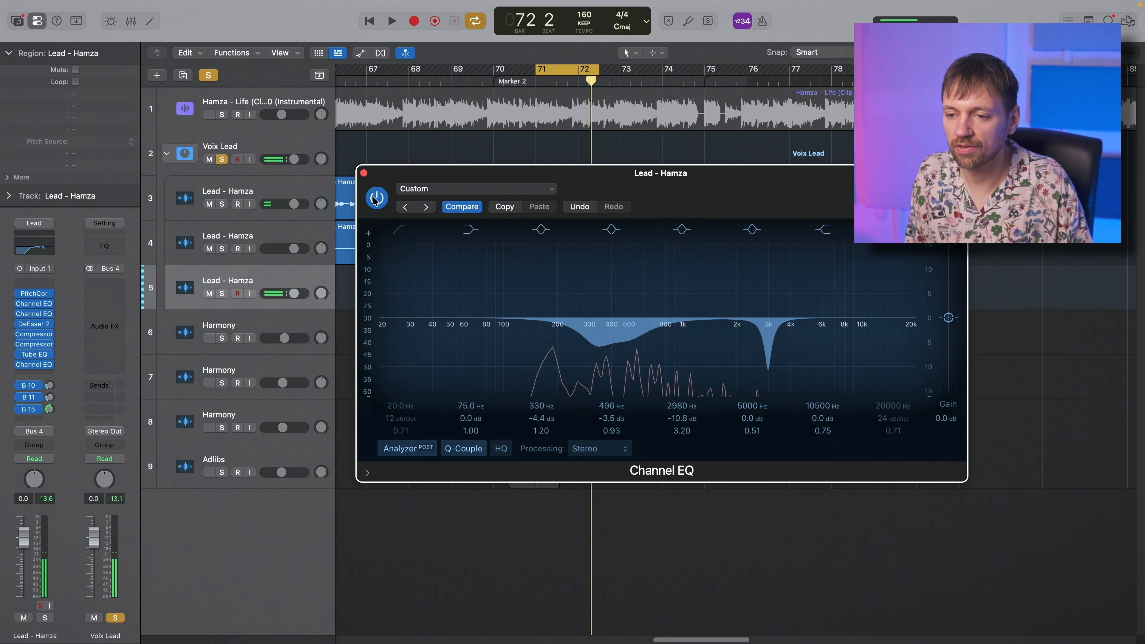
pyautogui.press('space')
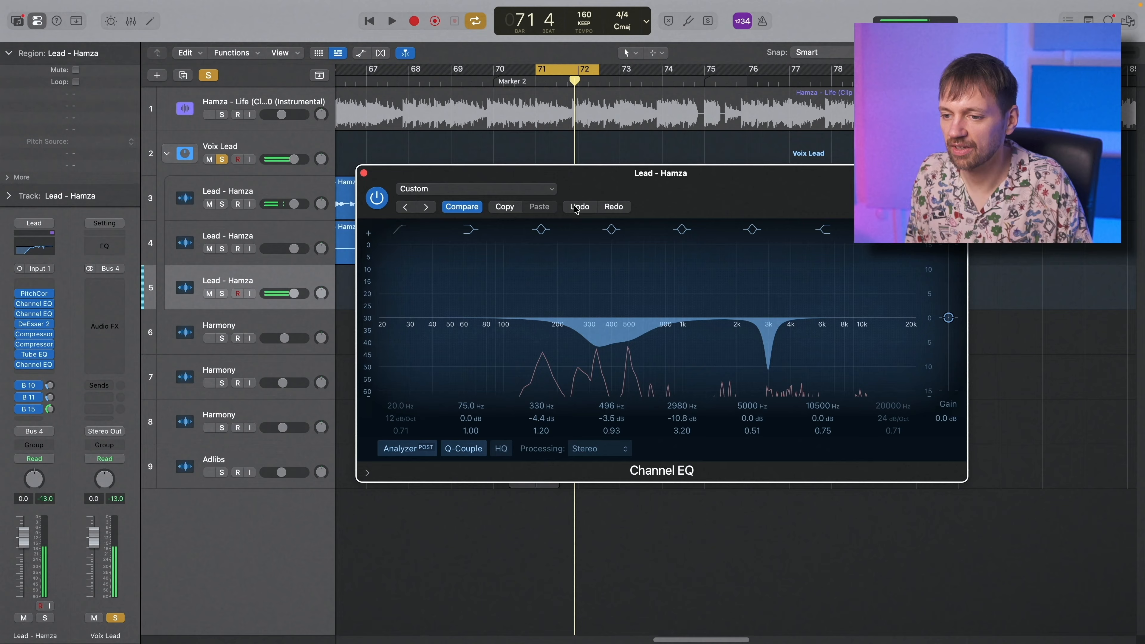
pyautogui.press('space')
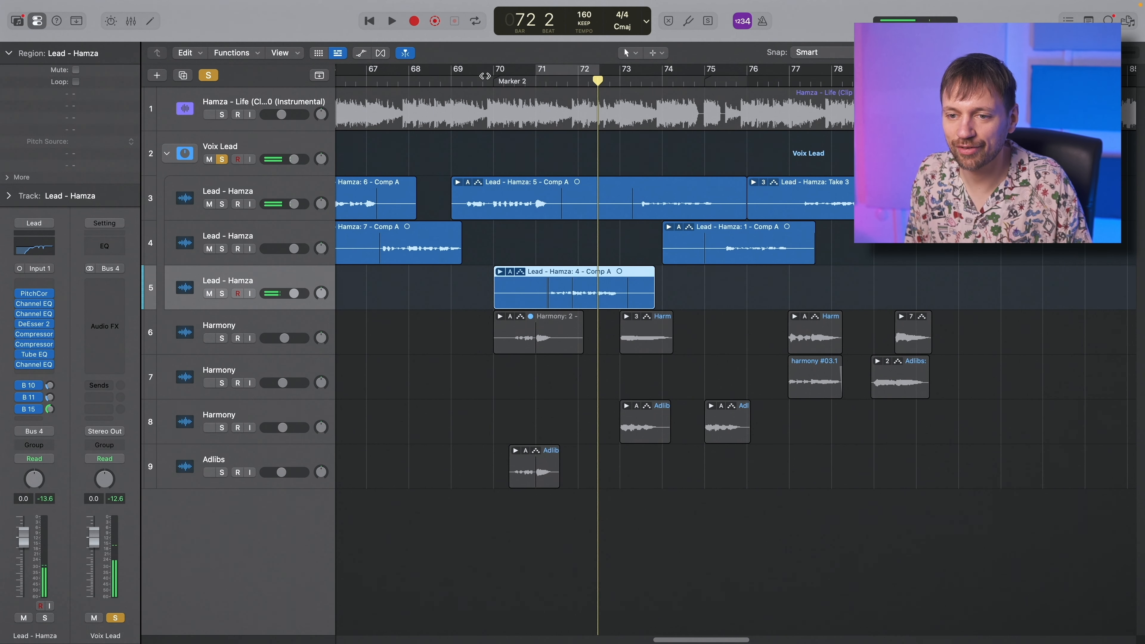
# Step: Audition the soloed Voix Lead stack from before Marker 2, and reposition the playhead near bar 65
pyautogui.click(485, 76)
pyautogui.press('space')
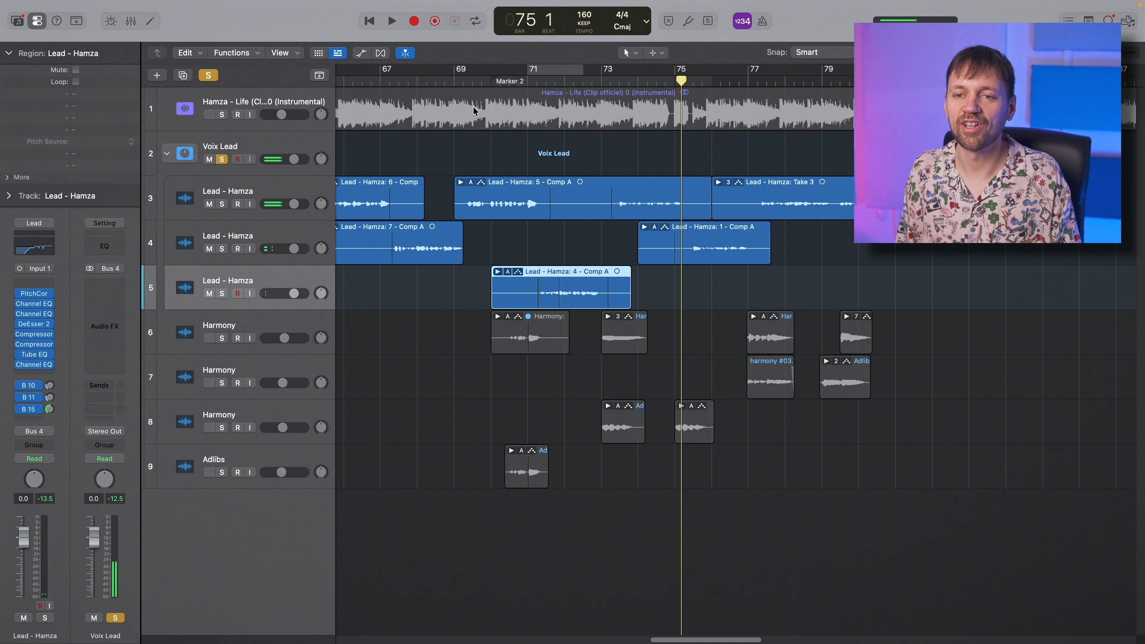
pyautogui.scroll(-3, 469, 124)
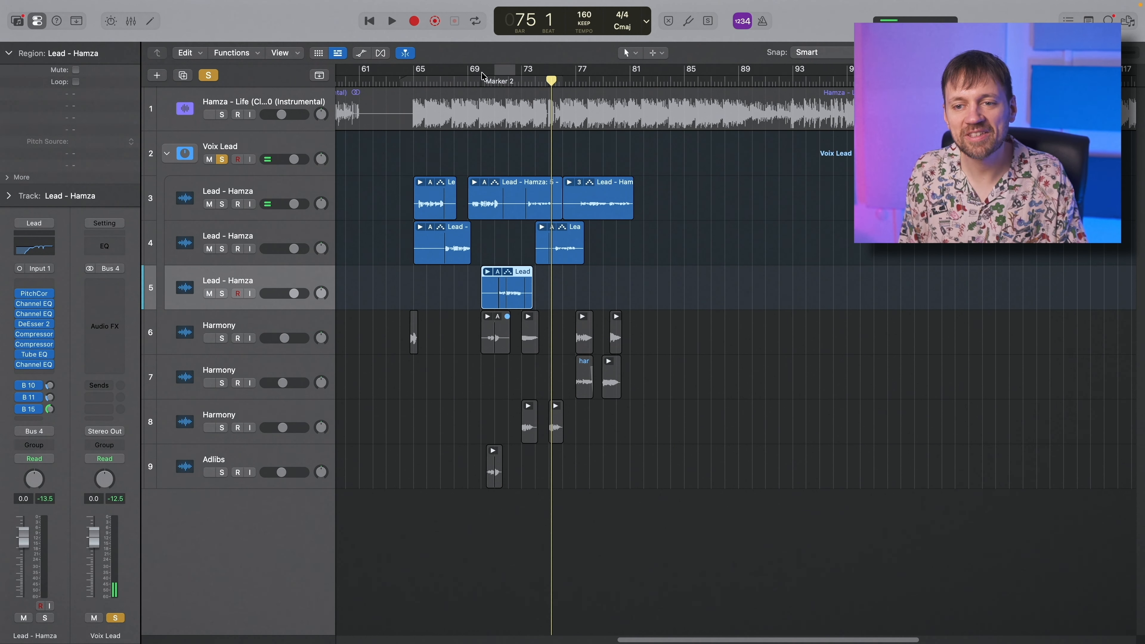
pyautogui.click(424, 82)
pyautogui.click(415, 83)
# Step: Set the loop over the lead vocals from shortly after bar 70 to bar 74
pyautogui.click(508, 83)
pyautogui.press('super+Right')
pyautogui.press('super+Right')
pyautogui.press('super+Right')
pyautogui.click(479, 83)
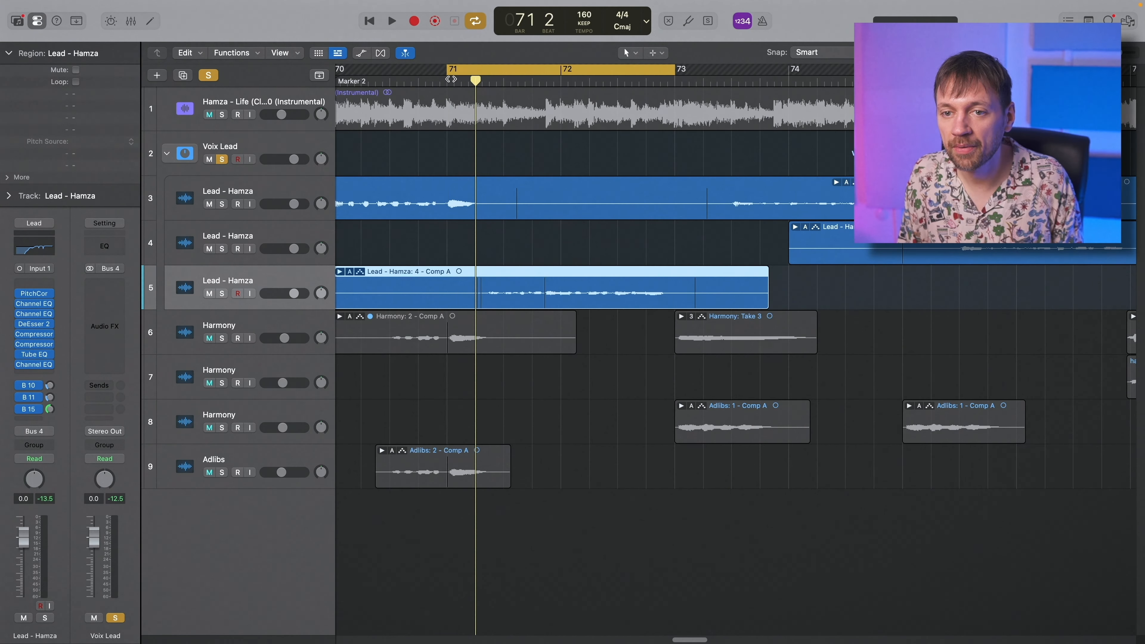
pyautogui.moveTo(476, 81); pyautogui.dragTo(661, 81)
pyautogui.moveTo(789, 69); pyautogui.dragTo(455, 80)
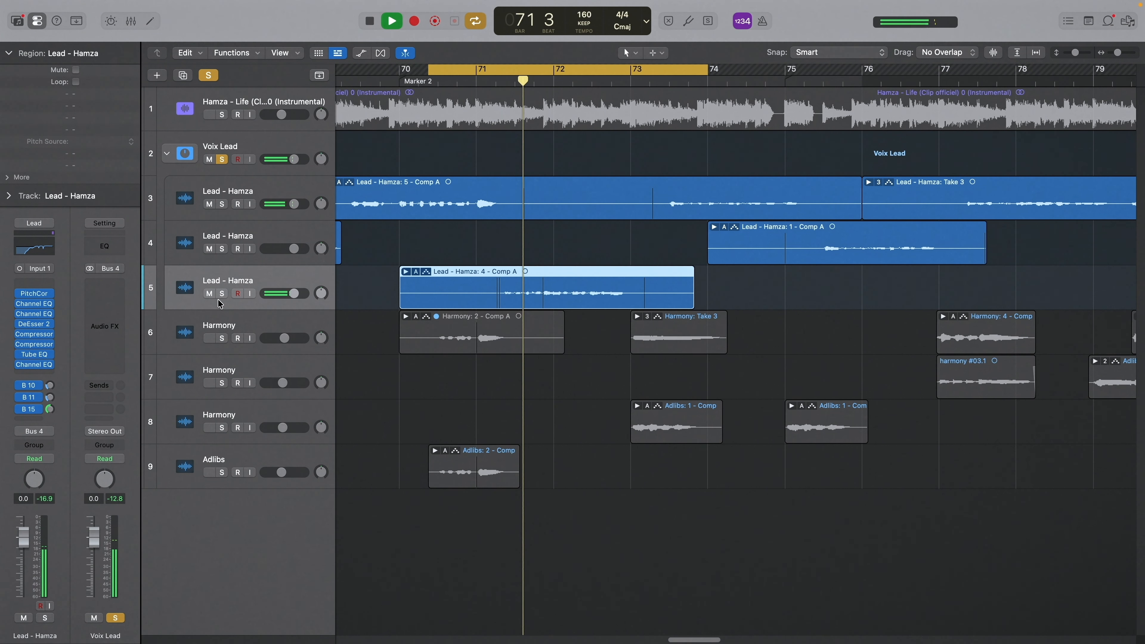
# Step: Turn off the loop, stop playback, unsolo the Voix Lead stack, and place the playhead ahead of Marker 2
pyautogui.press('super+Left')
pyautogui.press('c')
pyautogui.press('super+Left')
pyautogui.press('super+Left')
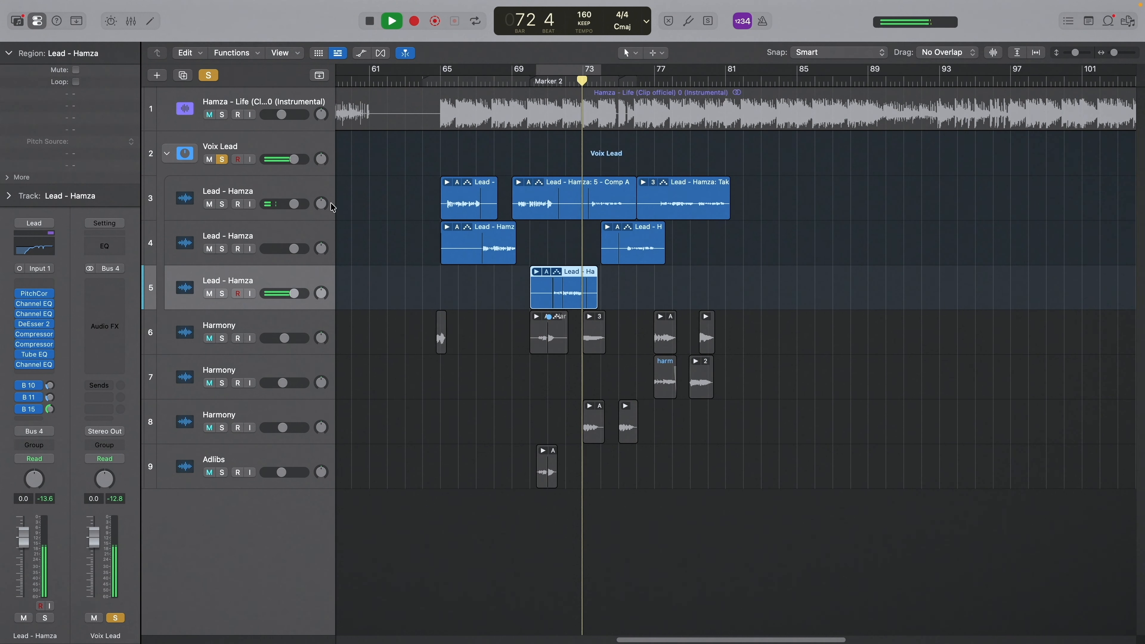
pyautogui.press('space')
pyautogui.click(222, 163)
pyautogui.click(493, 80)
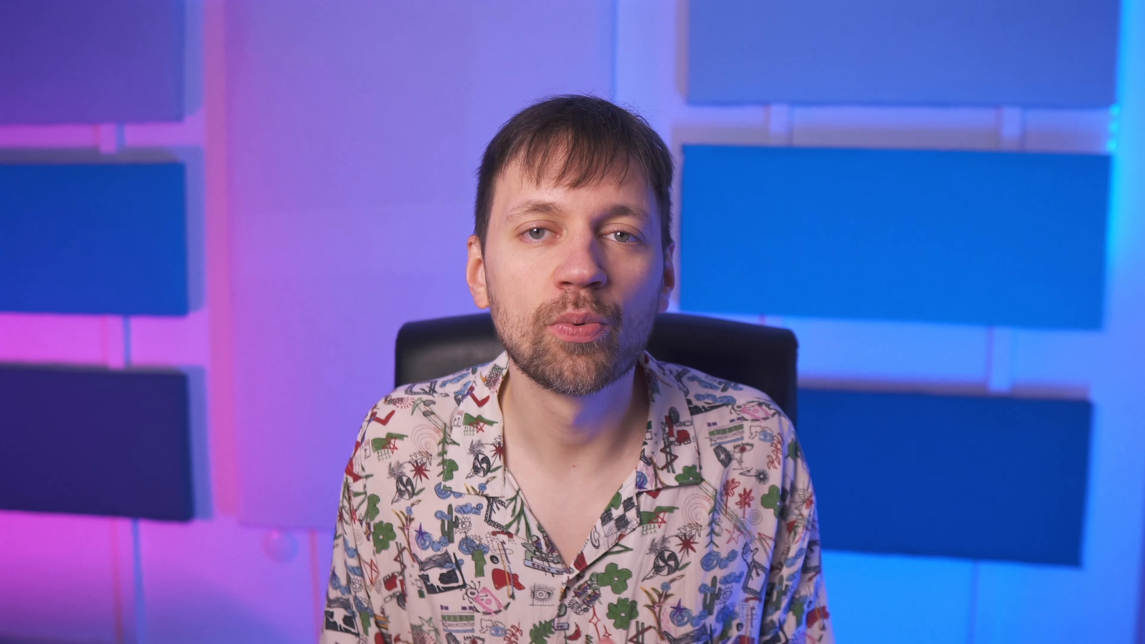